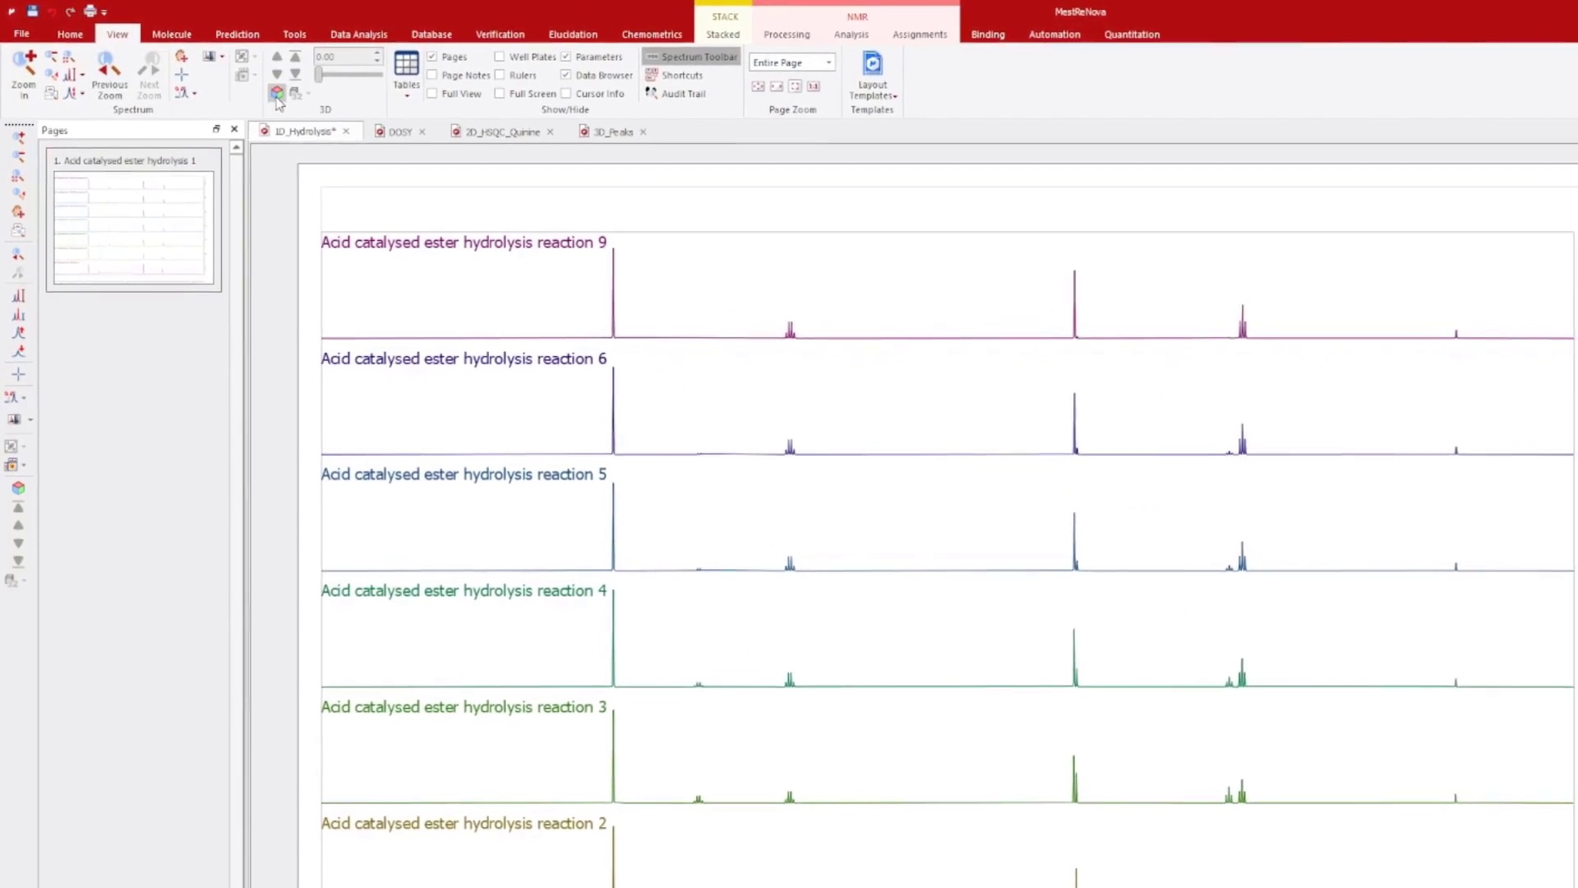
Open the hydrolysis series in the 3D Spectrum Viewer and rotate the surface plot
{"action": "left_click", "coordinate": [297, 100]}
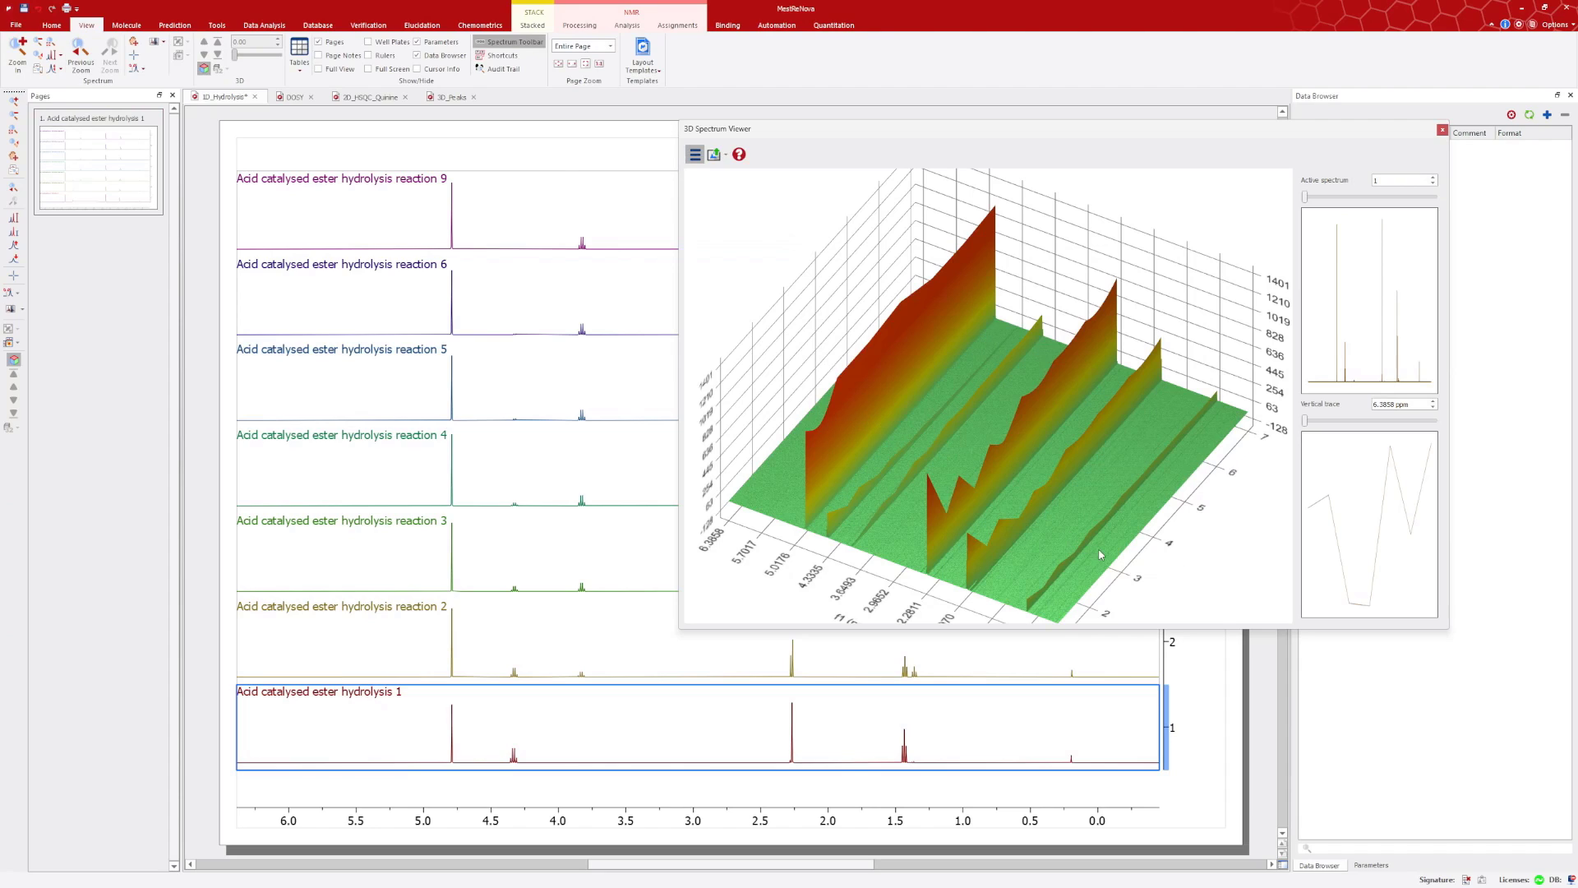
{"action": "scroll", "coordinate": [1104, 526], "scroll_direction": "down", "scroll_amount": 5}
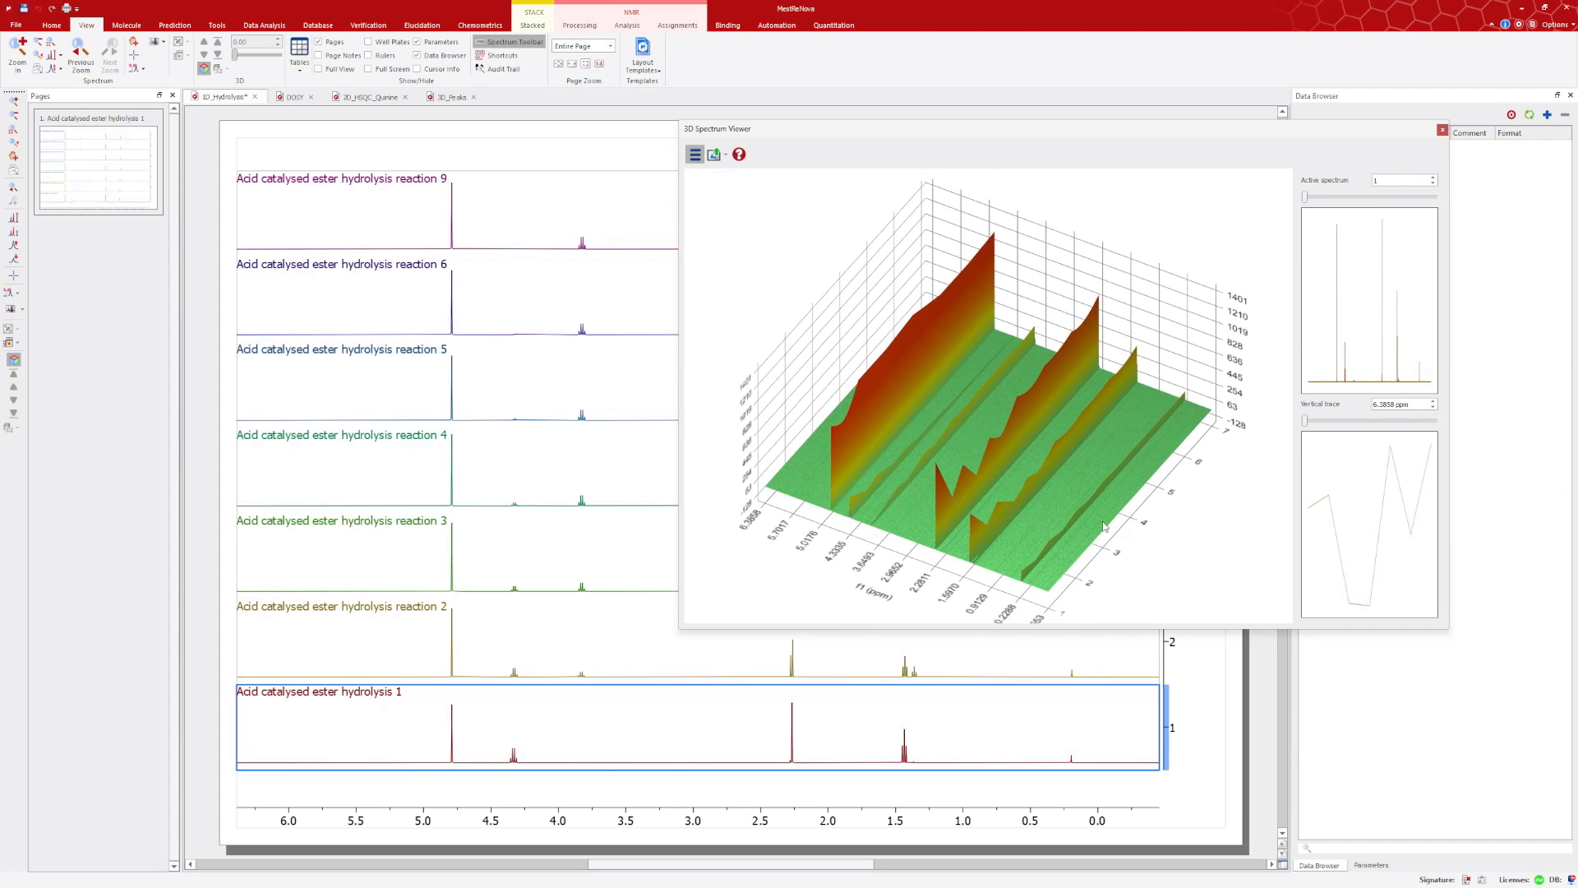
{"action": "left_click_drag", "start_coordinate": [1104, 526], "coordinate": [1043, 541]}
{"action": "scroll", "coordinate": [1042, 536], "scroll_direction": "down", "scroll_amount": 2}
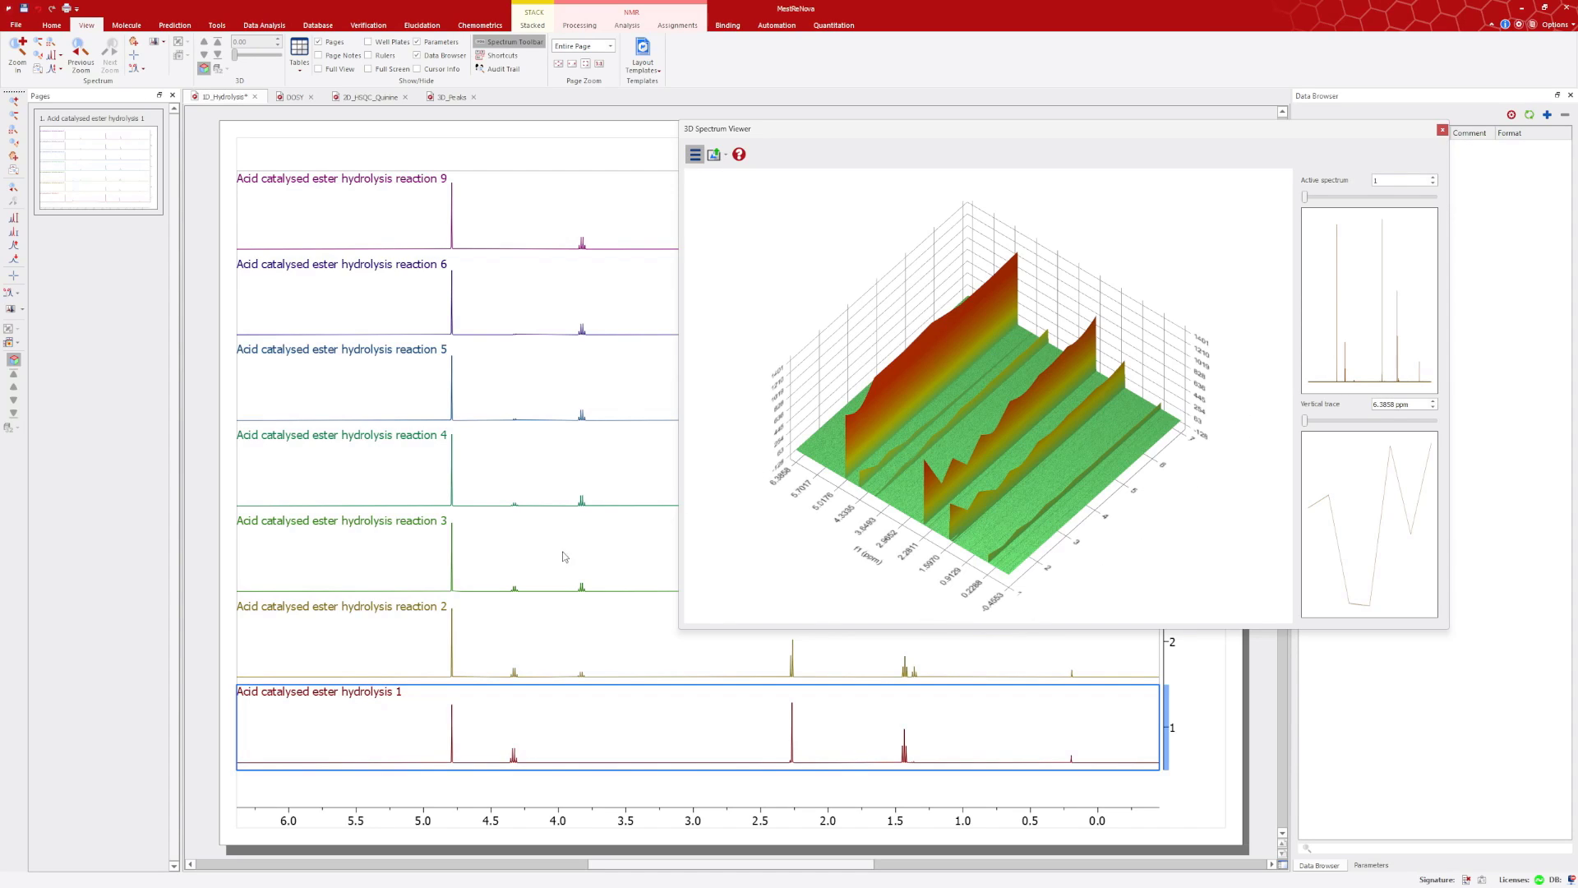
{"action": "scroll", "coordinate": [557, 571], "scroll_direction": "up", "scroll_amount": 2}
{"action": "scroll", "coordinate": [563, 580], "scroll_direction": "down", "scroll_amount": 3}
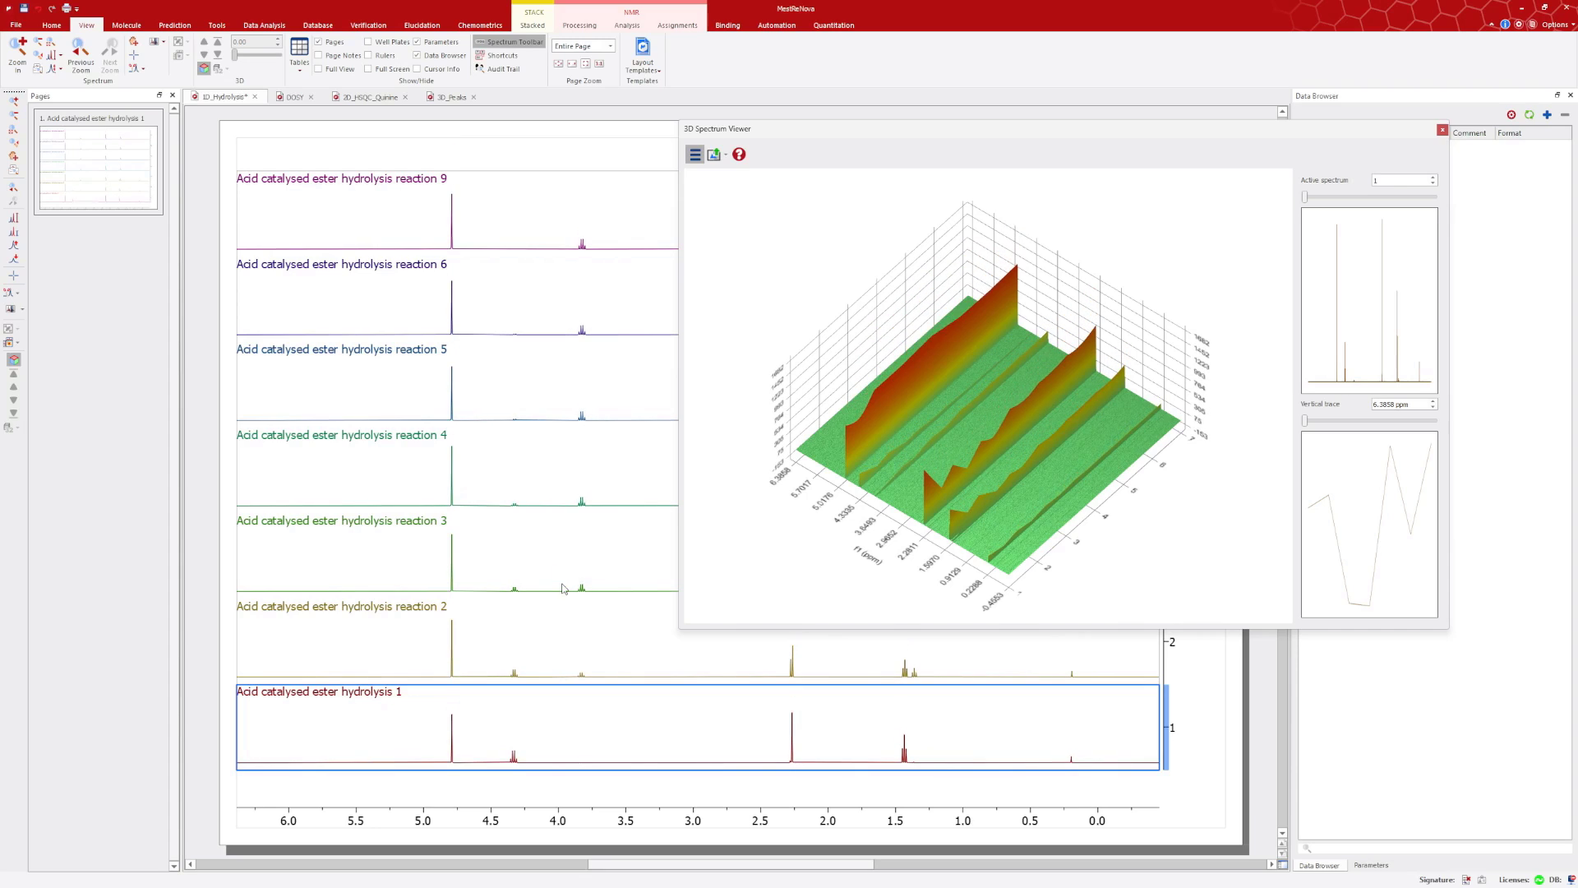
{"action": "scroll", "coordinate": [563, 589], "scroll_direction": "up", "scroll_amount": 3}
{"action": "scroll", "coordinate": [563, 589], "scroll_direction": "down", "scroll_amount": 1}
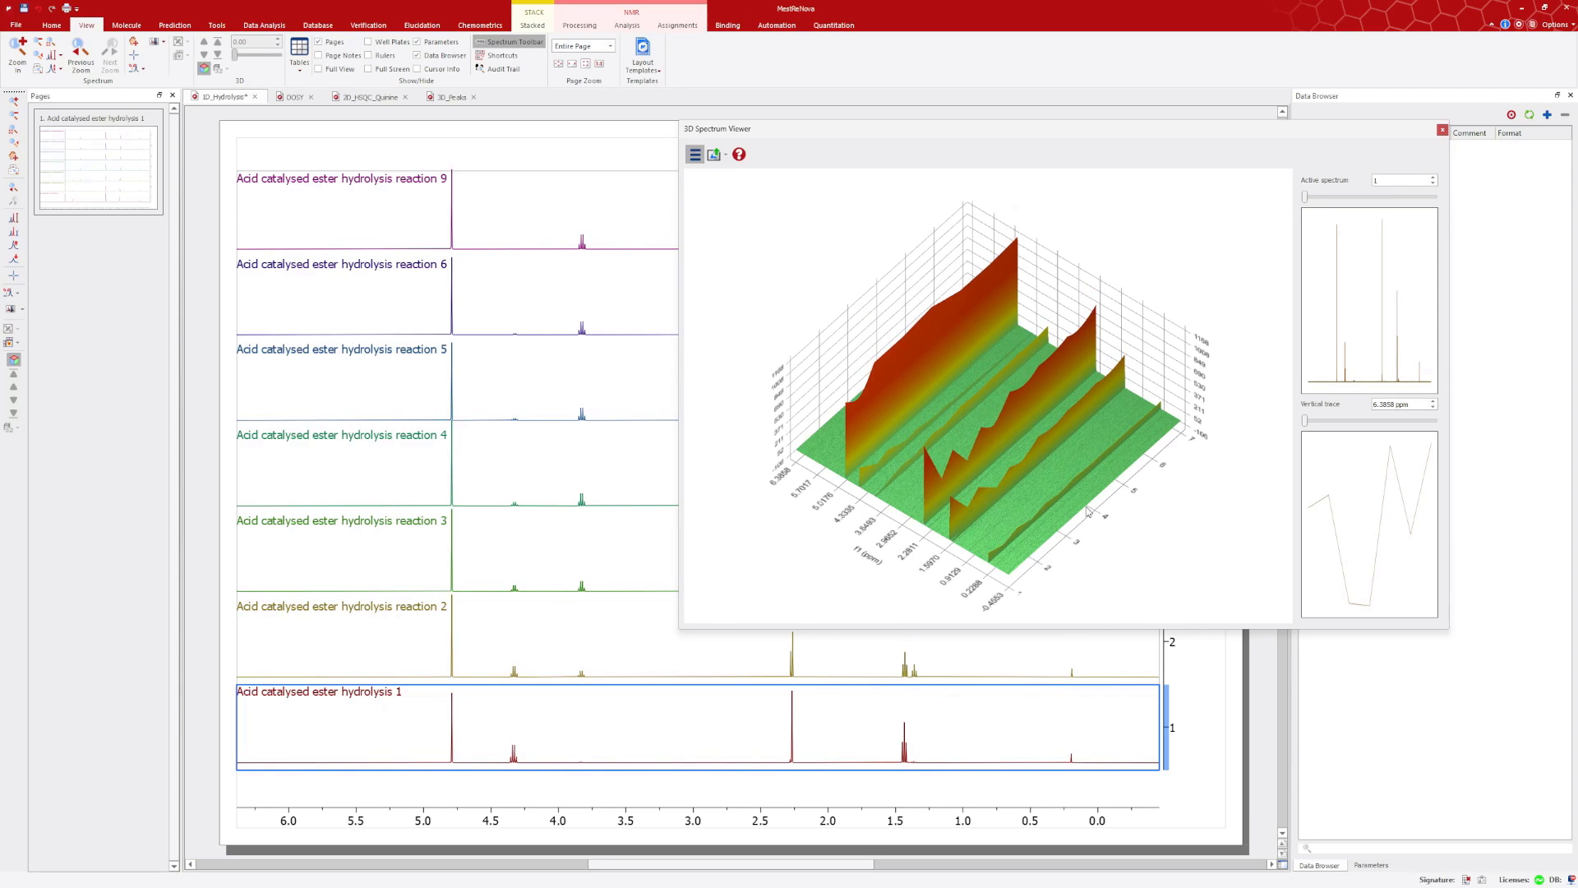
Tilt the surface to a lower side-on view, with intensities scaled from -88 to 973
{"action": "left_click_drag", "start_coordinate": [1087, 512], "coordinate": [1082, 390]}
{"action": "scroll", "coordinate": [1151, 447], "scroll_direction": "up", "scroll_amount": 3}
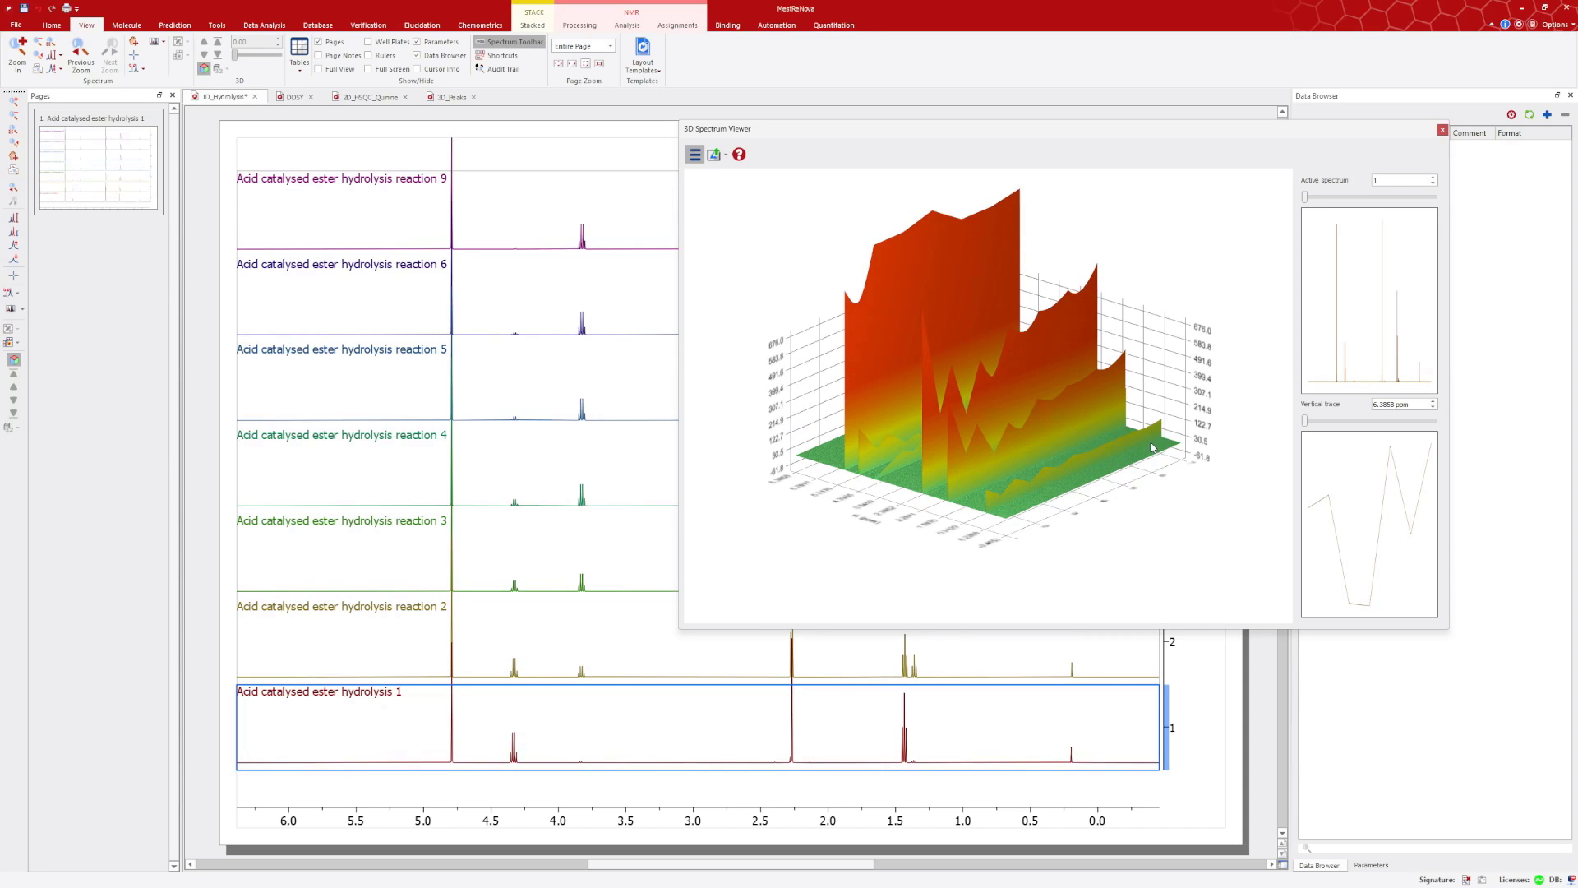
{"action": "scroll", "coordinate": [1162, 449], "scroll_direction": "down", "scroll_amount": 2}
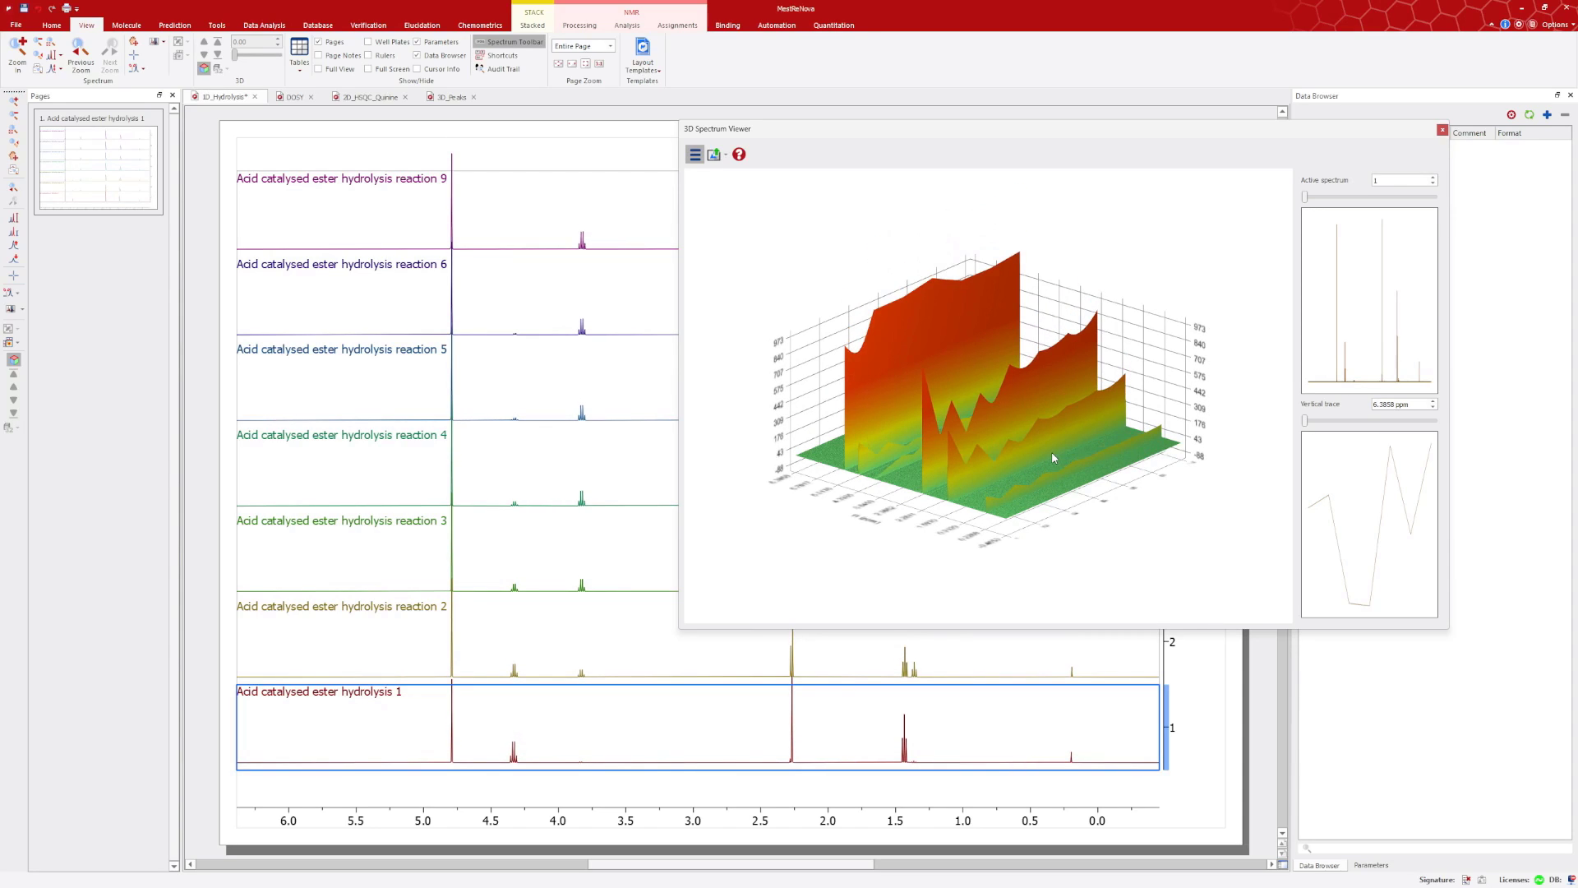
{"action": "scroll", "coordinate": [1052, 453], "scroll_direction": "up", "scroll_amount": 3, "text": "ctrl"}
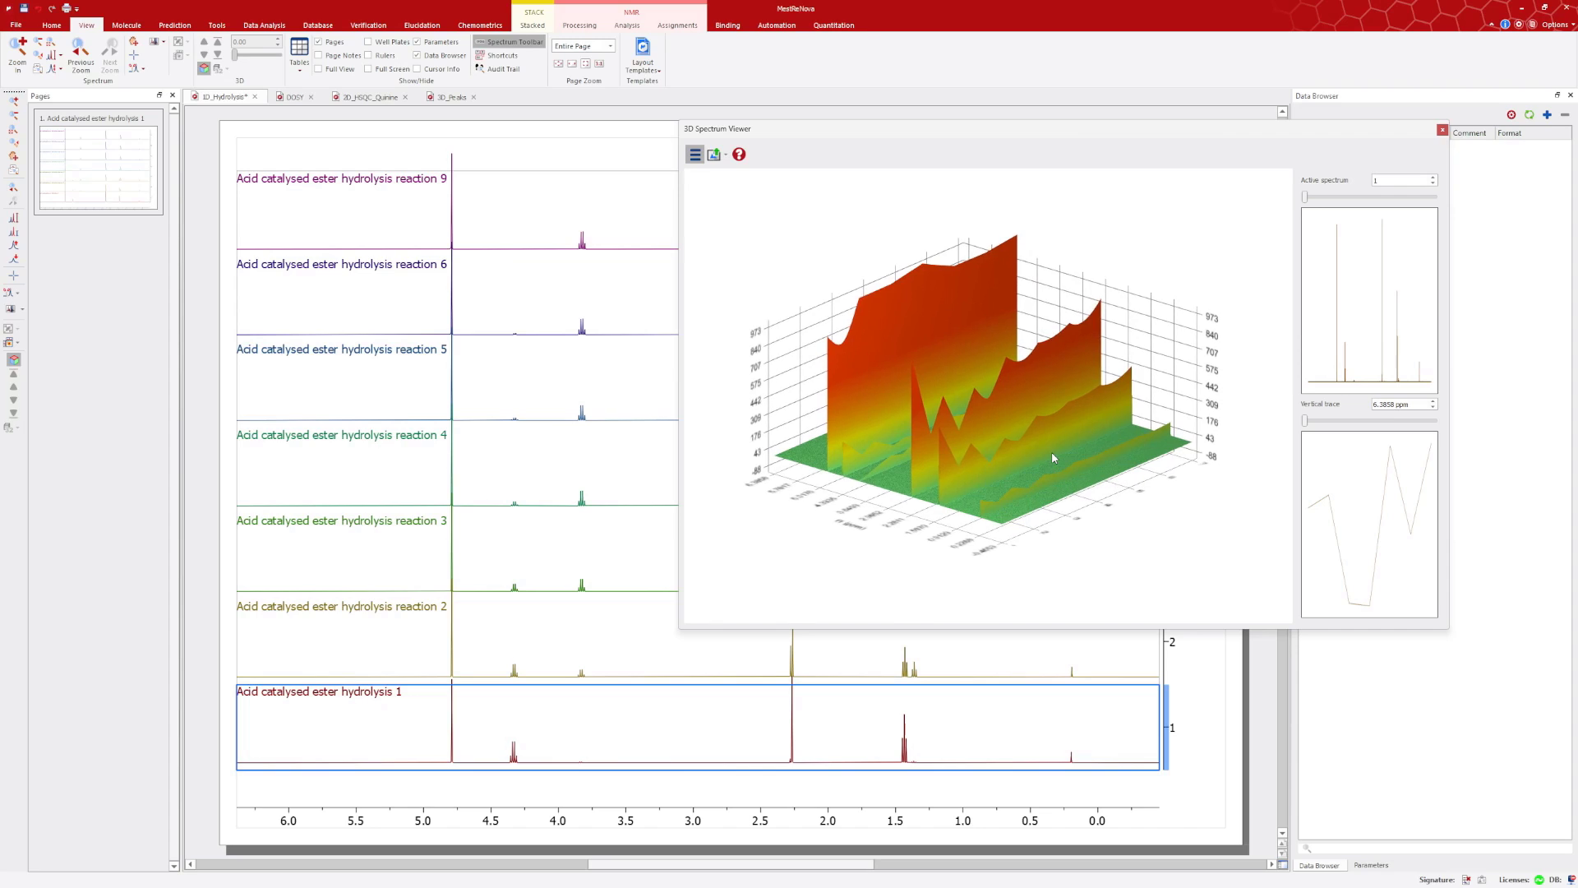
{"action": "scroll", "coordinate": [1052, 453], "scroll_direction": "down", "scroll_amount": 2, "text": "ctrl"}
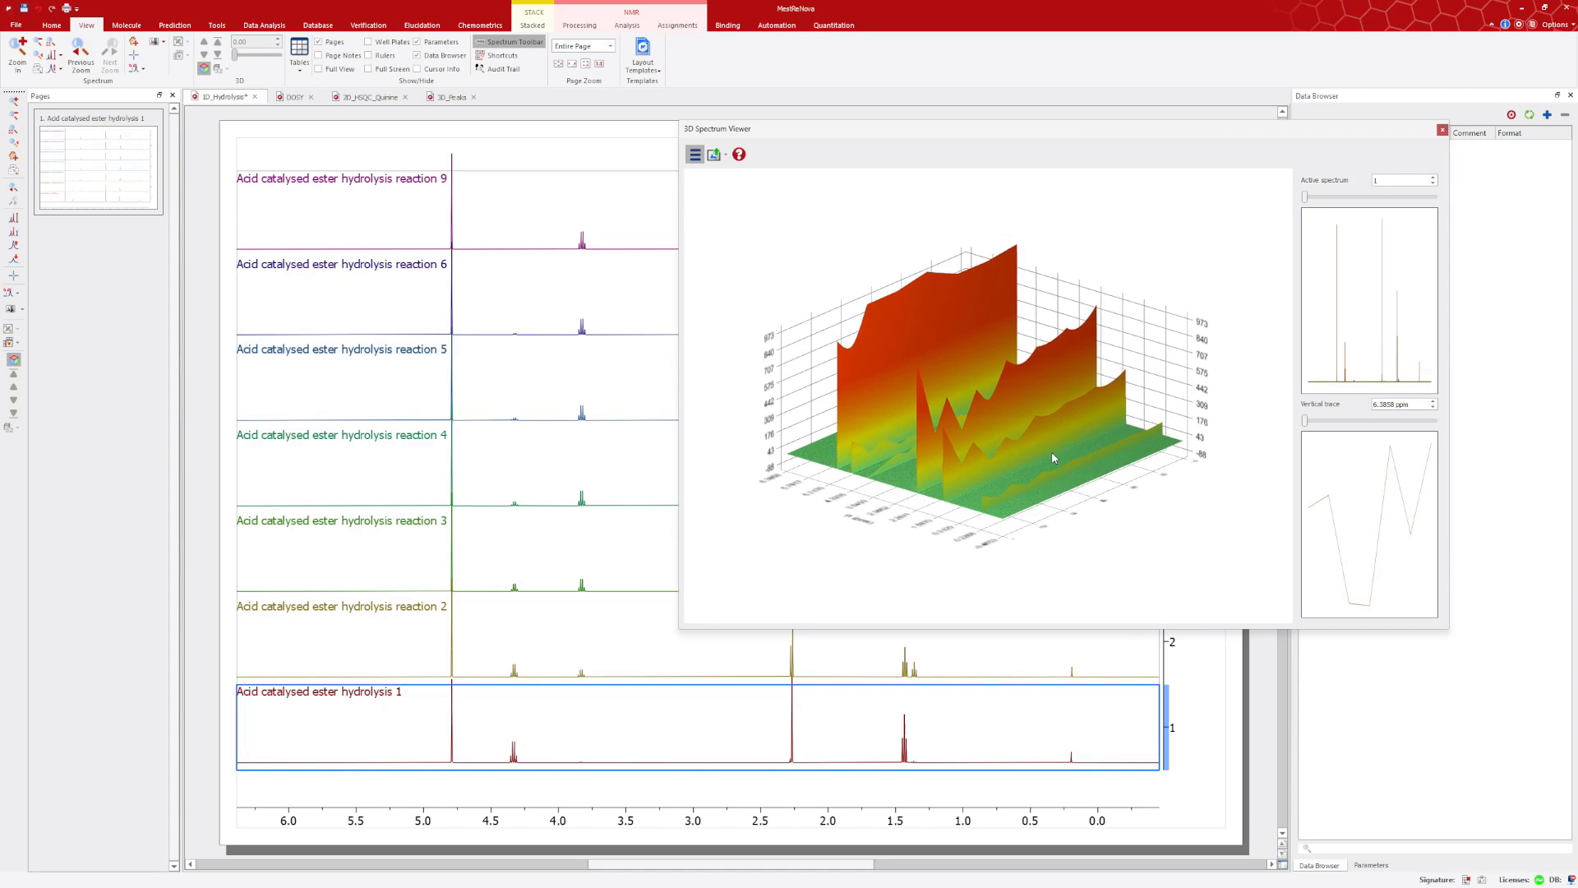
{"action": "scroll", "coordinate": [1052, 457], "scroll_direction": "up", "scroll_amount": 3, "text": "ctrl"}
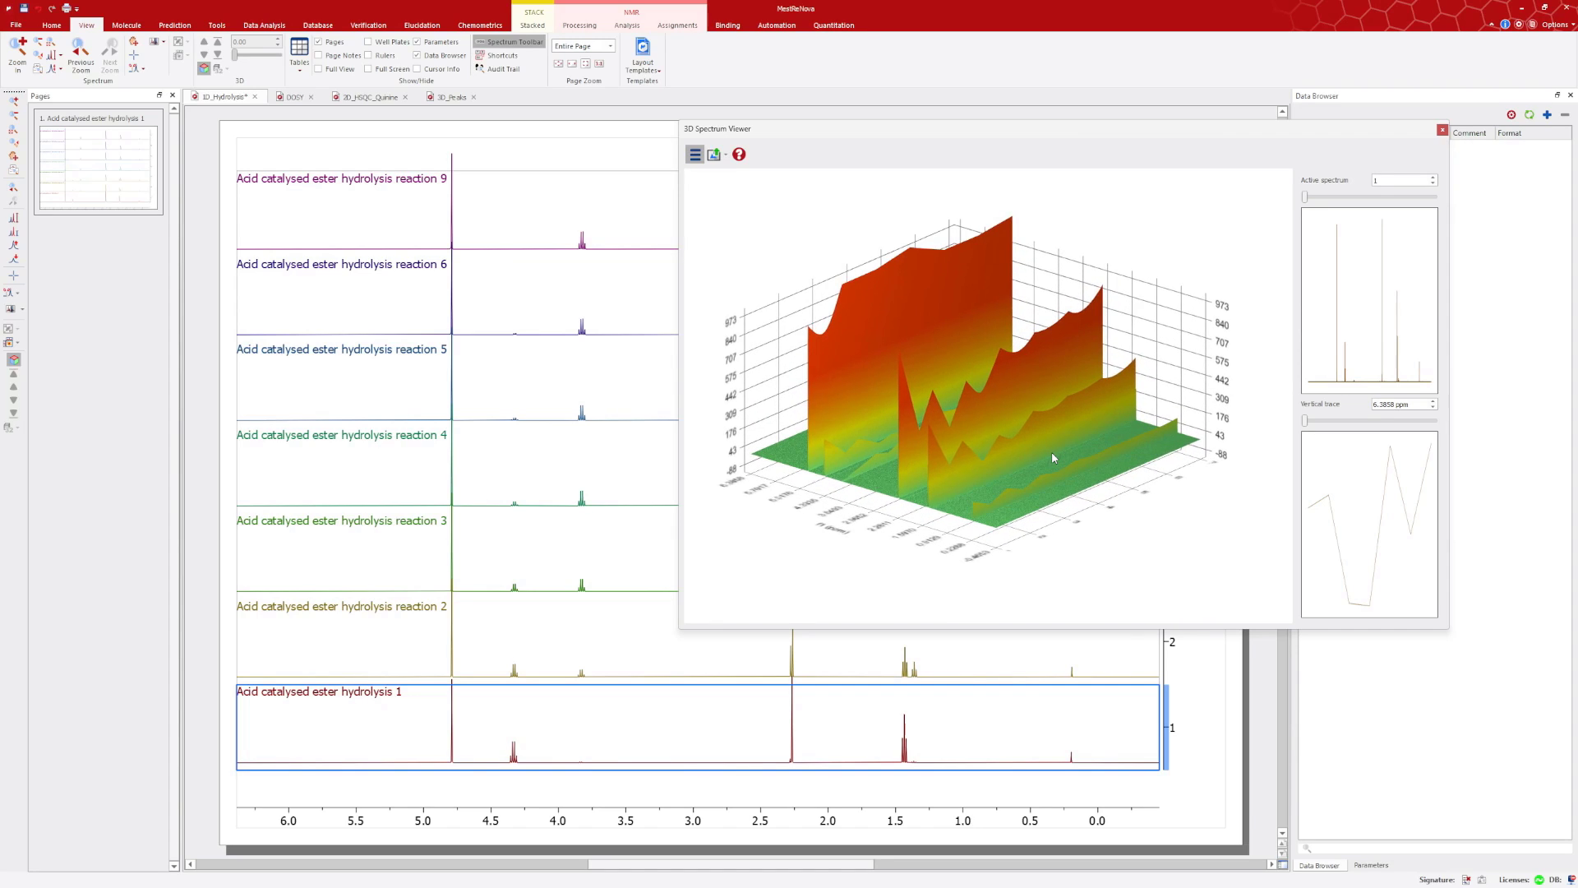
{"action": "scroll", "coordinate": [1052, 453], "scroll_direction": "down", "scroll_amount": 3, "text": "ctrl"}
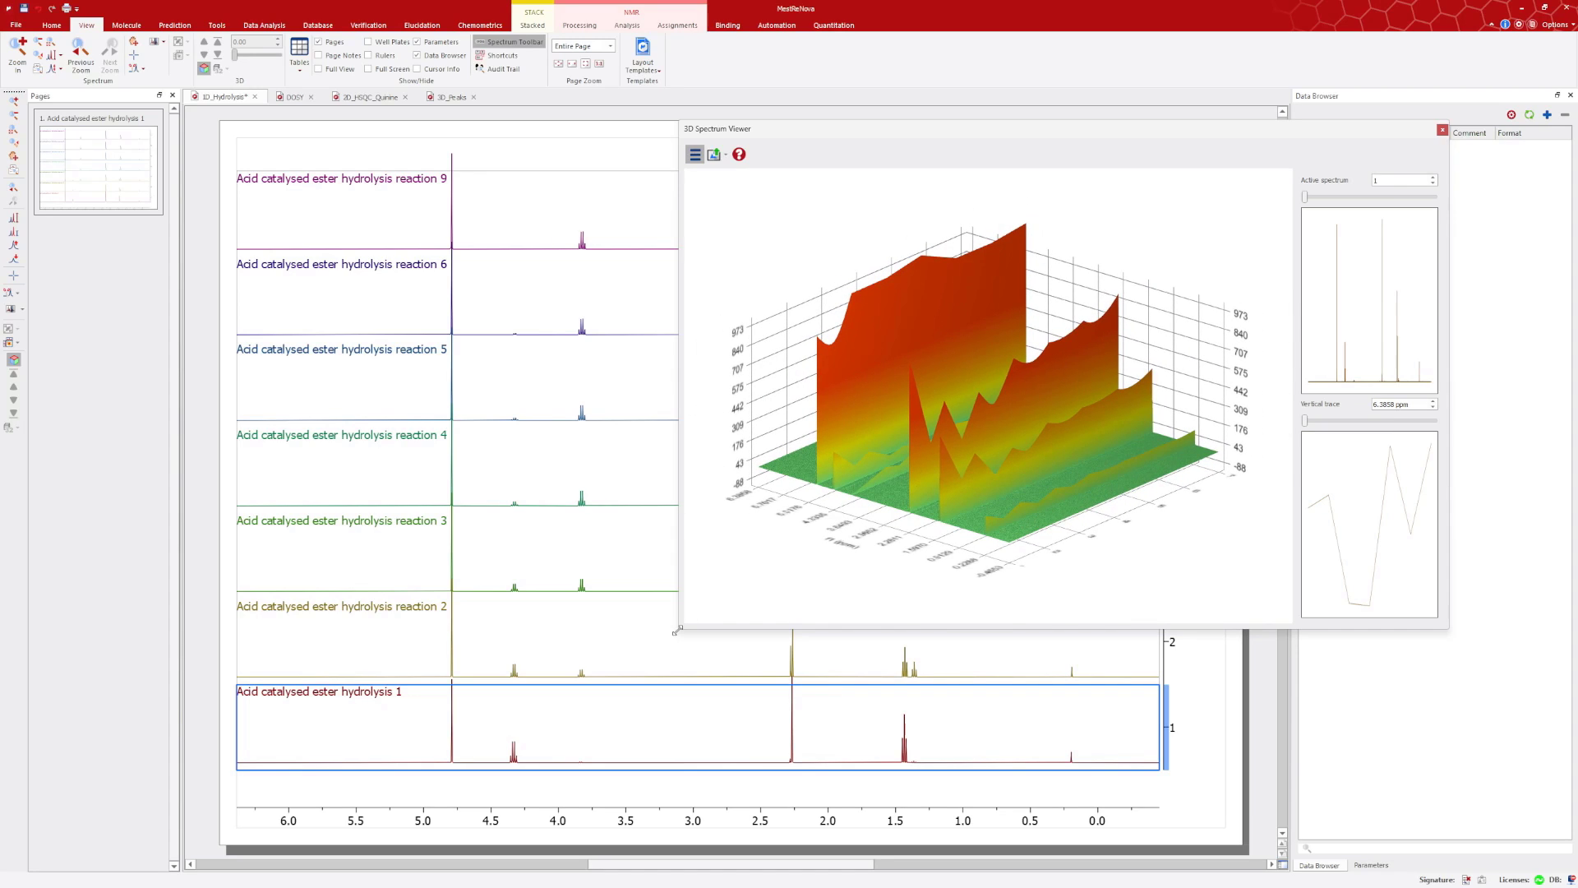
Shrink the 3D viewer and zoom the stacked spectra to 5.0–3.4 ppm
{"action": "left_click_drag", "start_coordinate": [676, 632], "coordinate": [796, 597]}
{"action": "key", "text": "z"}
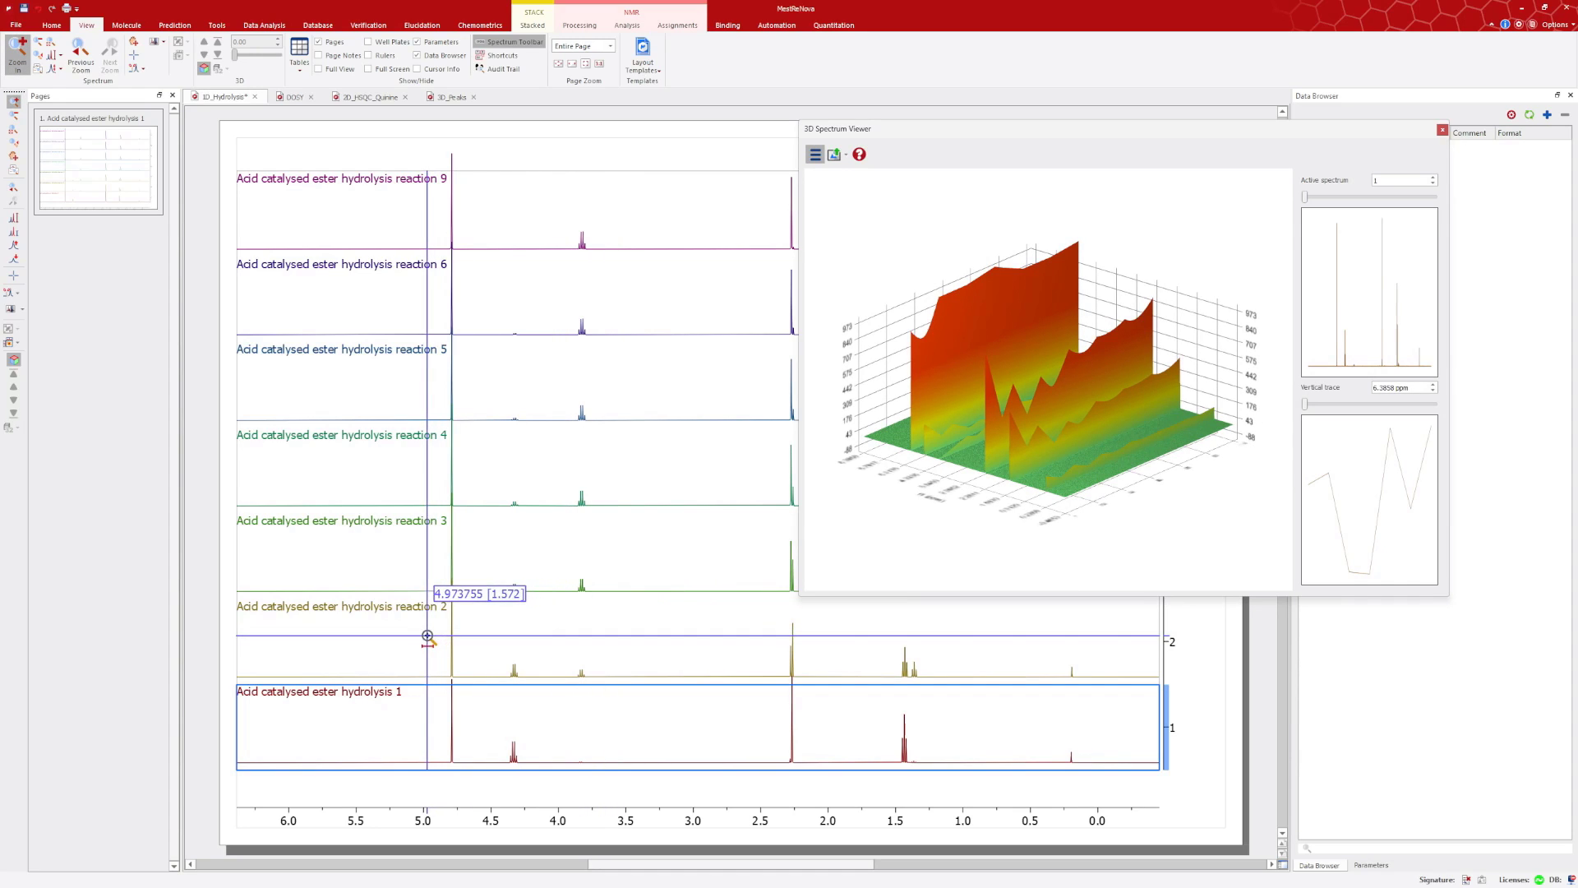
{"action": "left_click_drag", "start_coordinate": [426, 634], "coordinate": [639, 650]}
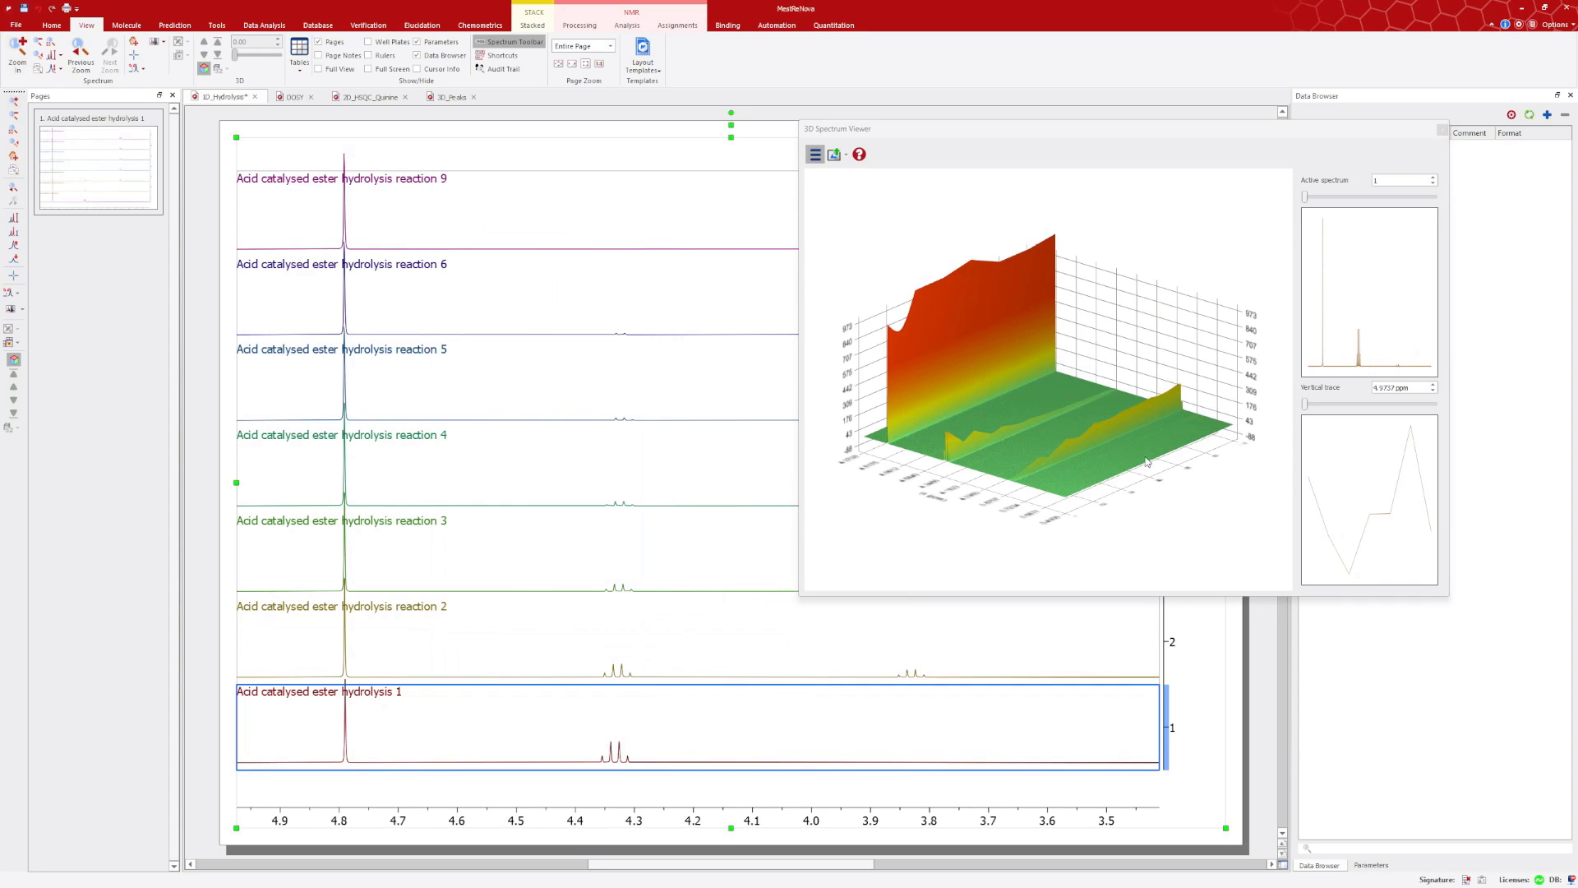
Restore the full ppm range and enlarge the 3D viewer, intensities now -74.1 to 811.2
{"action": "scroll", "coordinate": [1123, 479], "scroll_direction": "up", "scroll_amount": 2}
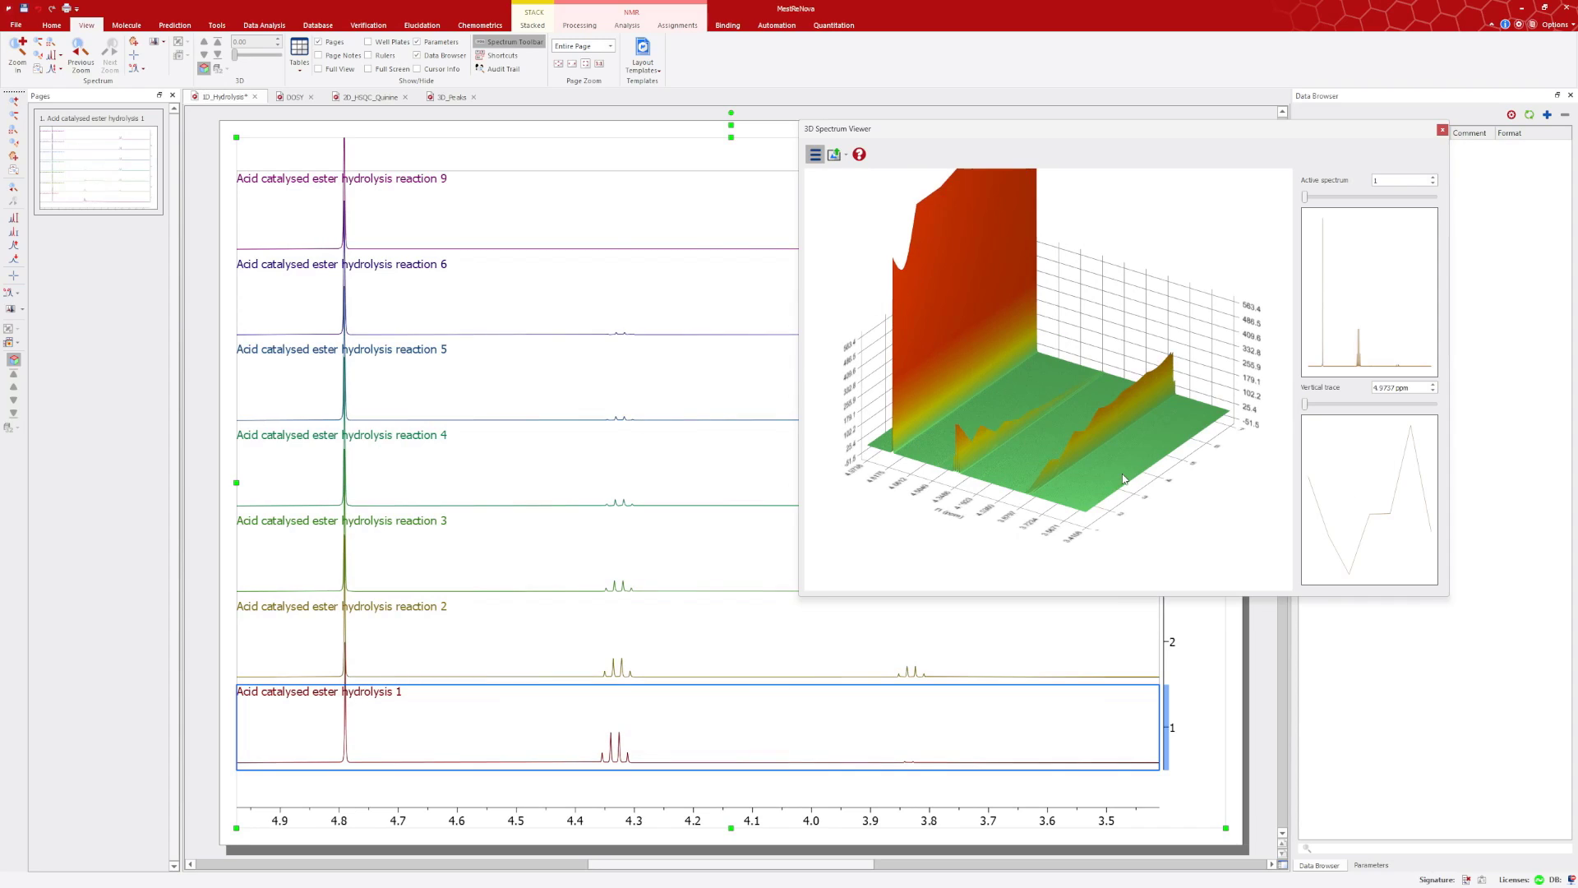
{"action": "scroll", "coordinate": [1119, 479], "scroll_direction": "down", "scroll_amount": 1}
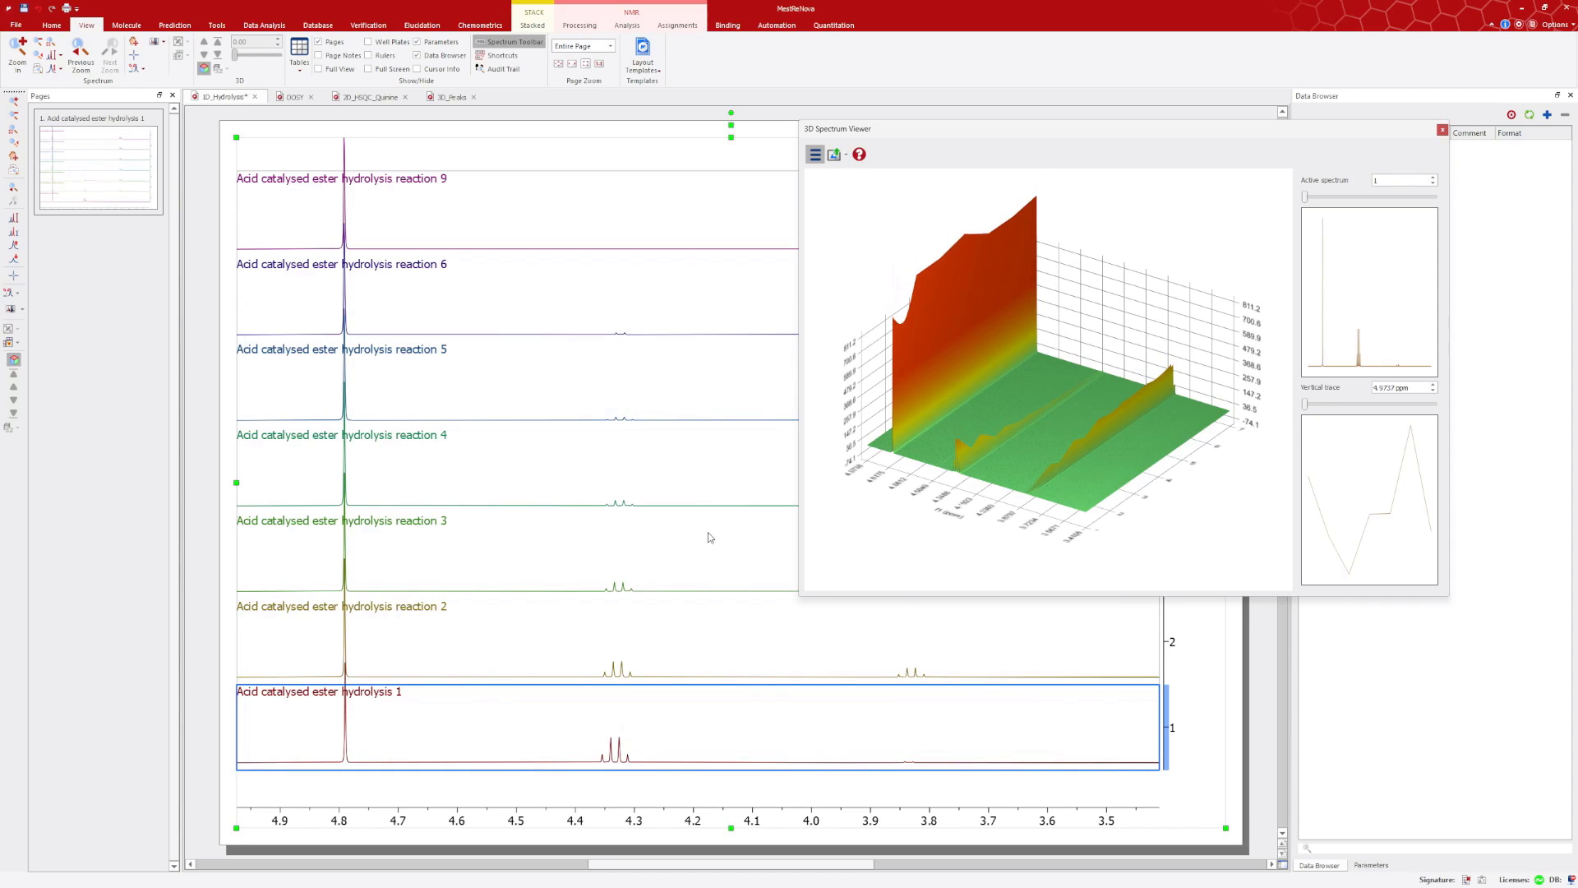
{"action": "key", "text": "f"}
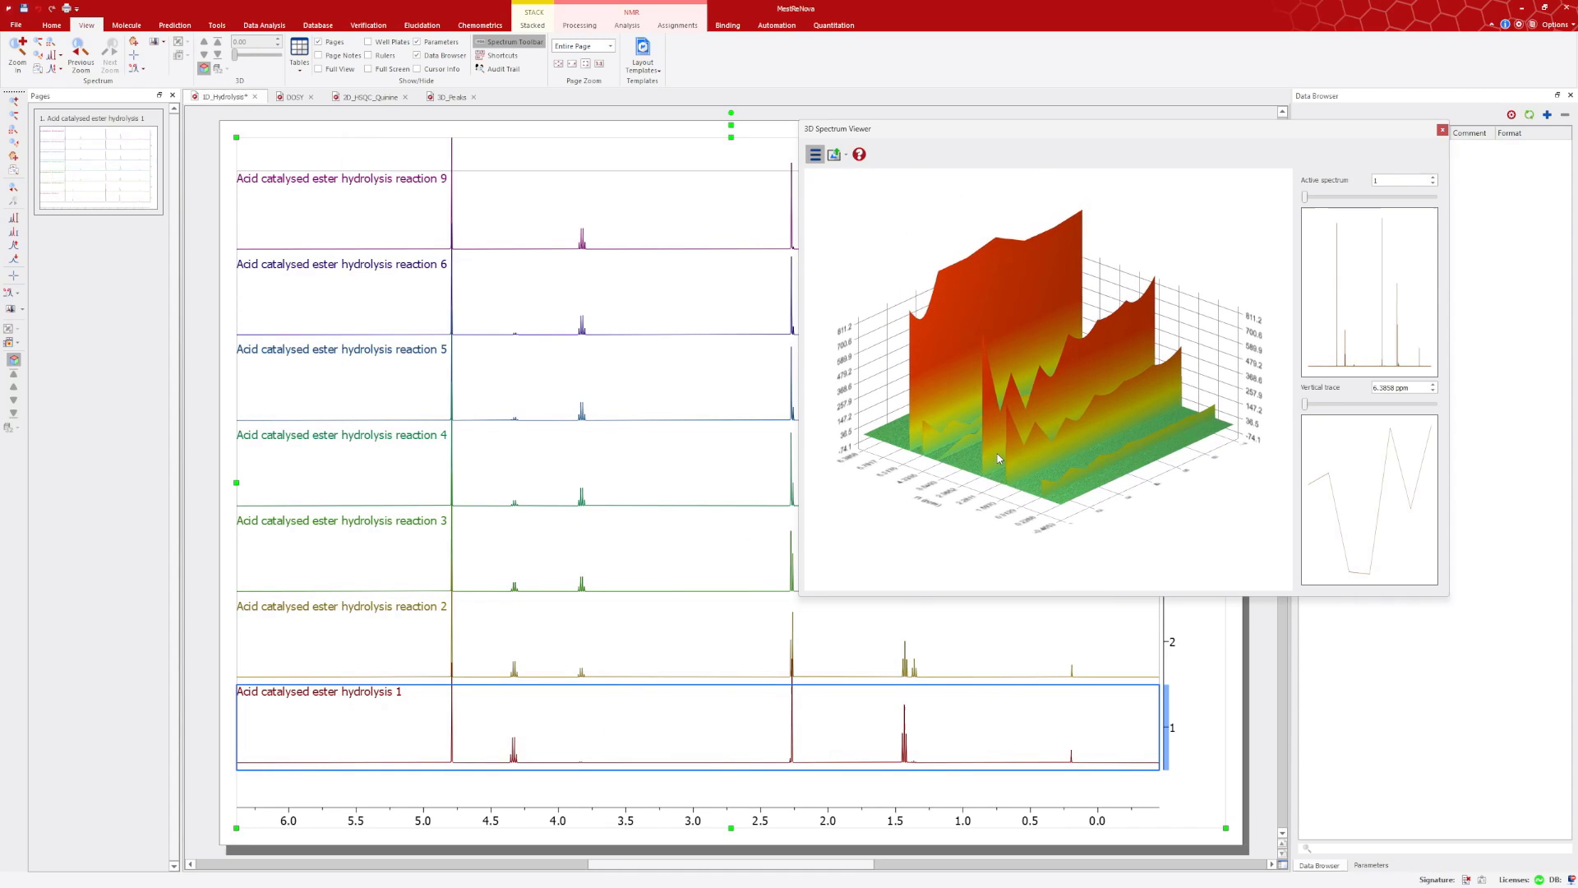
{"action": "left_click_drag", "start_coordinate": [798, 599], "coordinate": [173, 831]}
Set the active spectrum to 4, edit the vertical trace near 5.12 ppm, and tilt the plot slightly
{"action": "left_click_drag", "start_coordinate": [946, 130], "coordinate": [922, 84]}
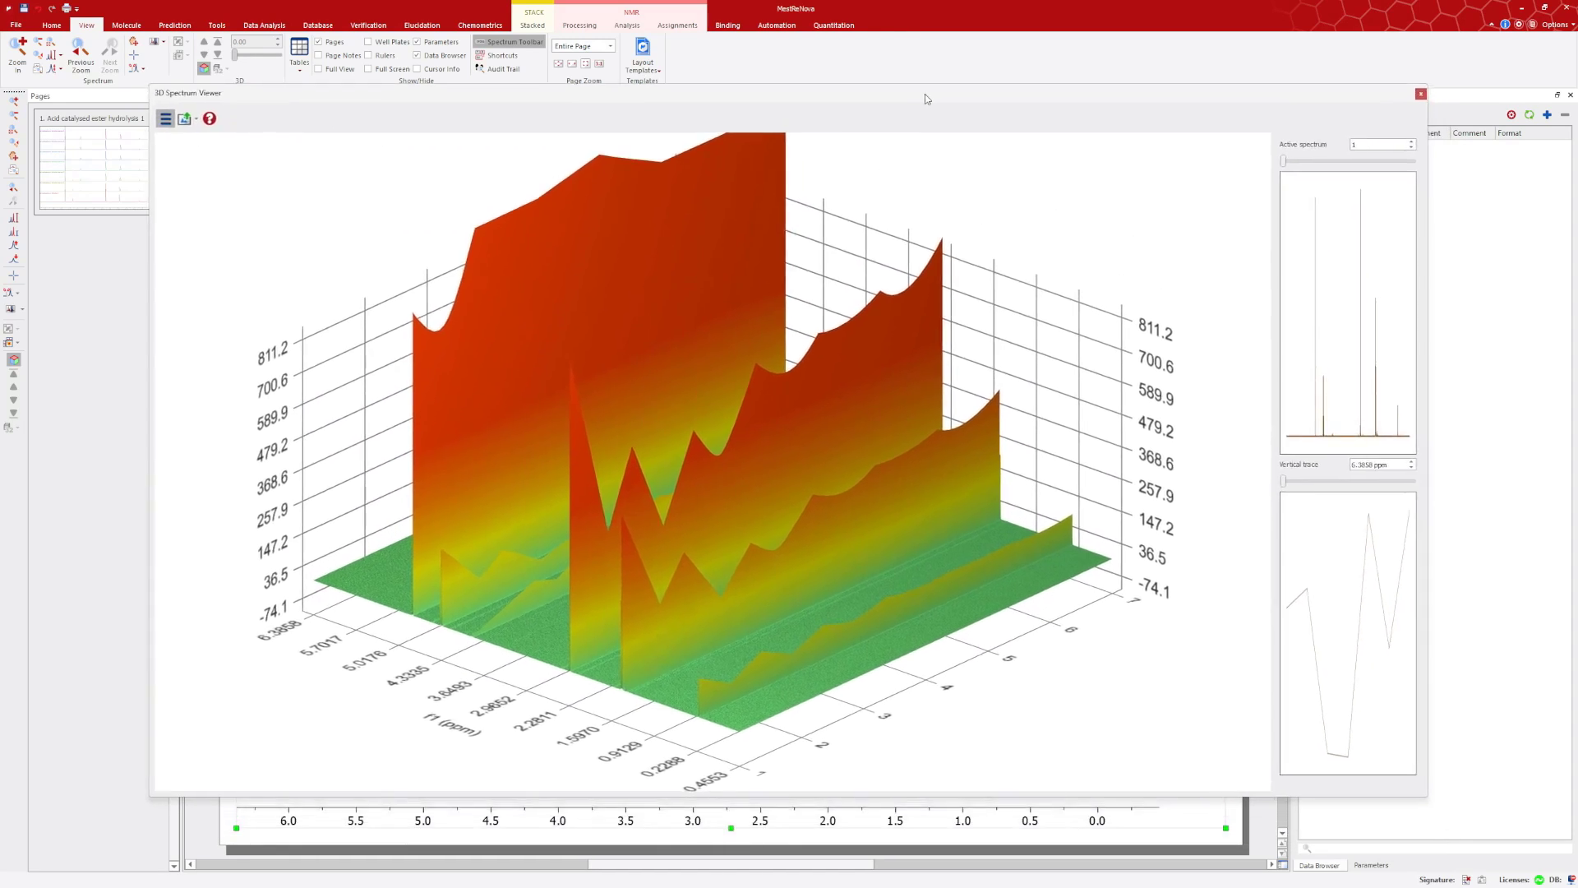
{"action": "scroll", "coordinate": [1016, 452], "scroll_direction": "down", "scroll_amount": 3}
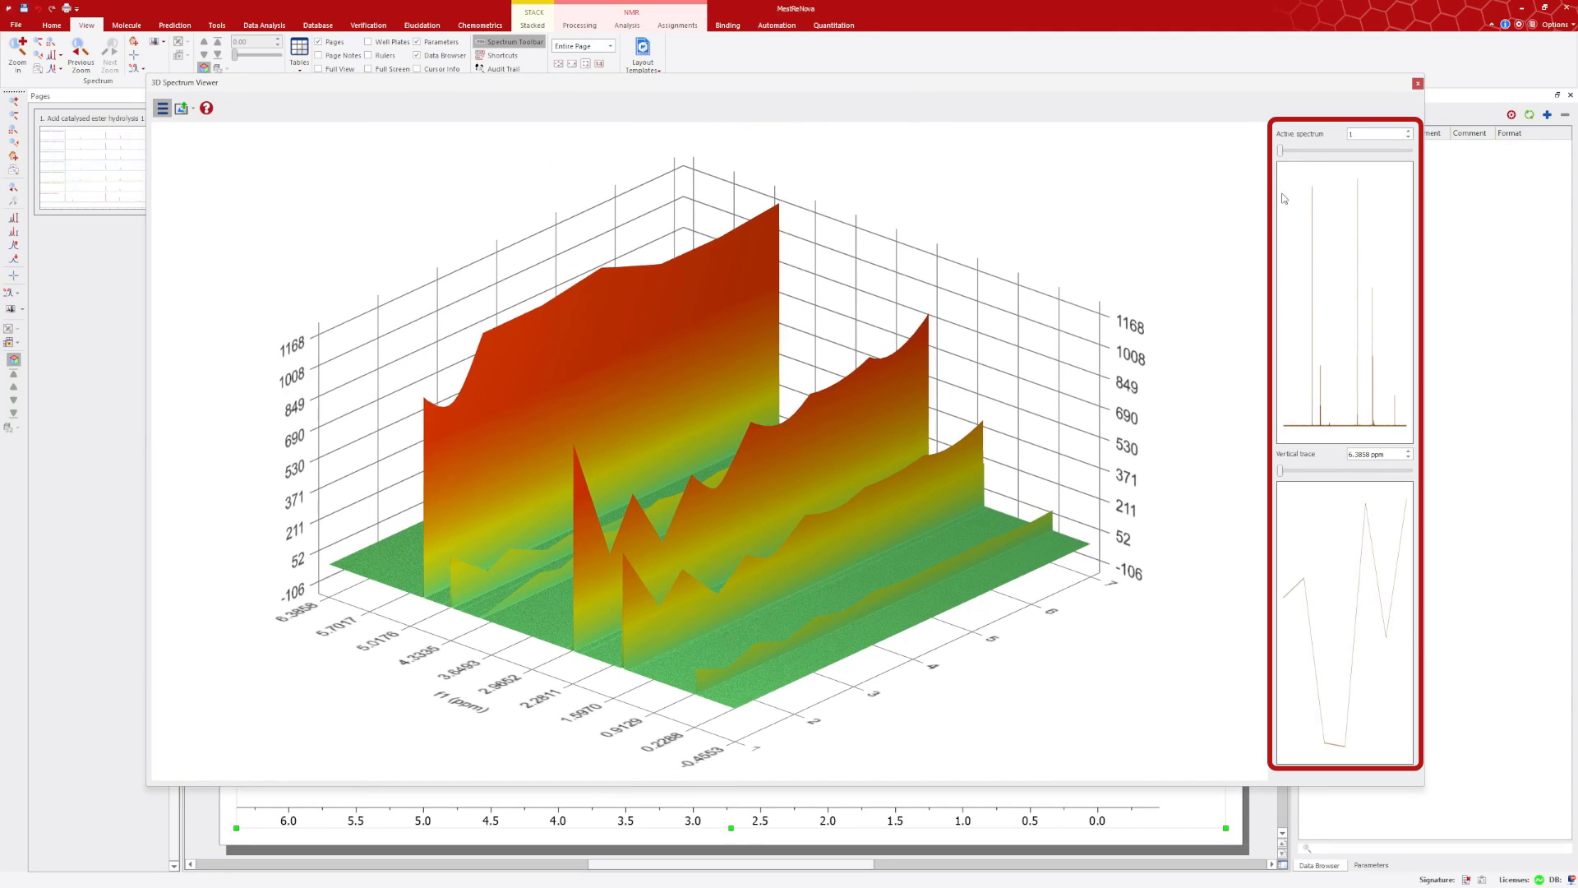
{"action": "left_click_drag", "start_coordinate": [1409, 133], "coordinate": [1410, 133]}
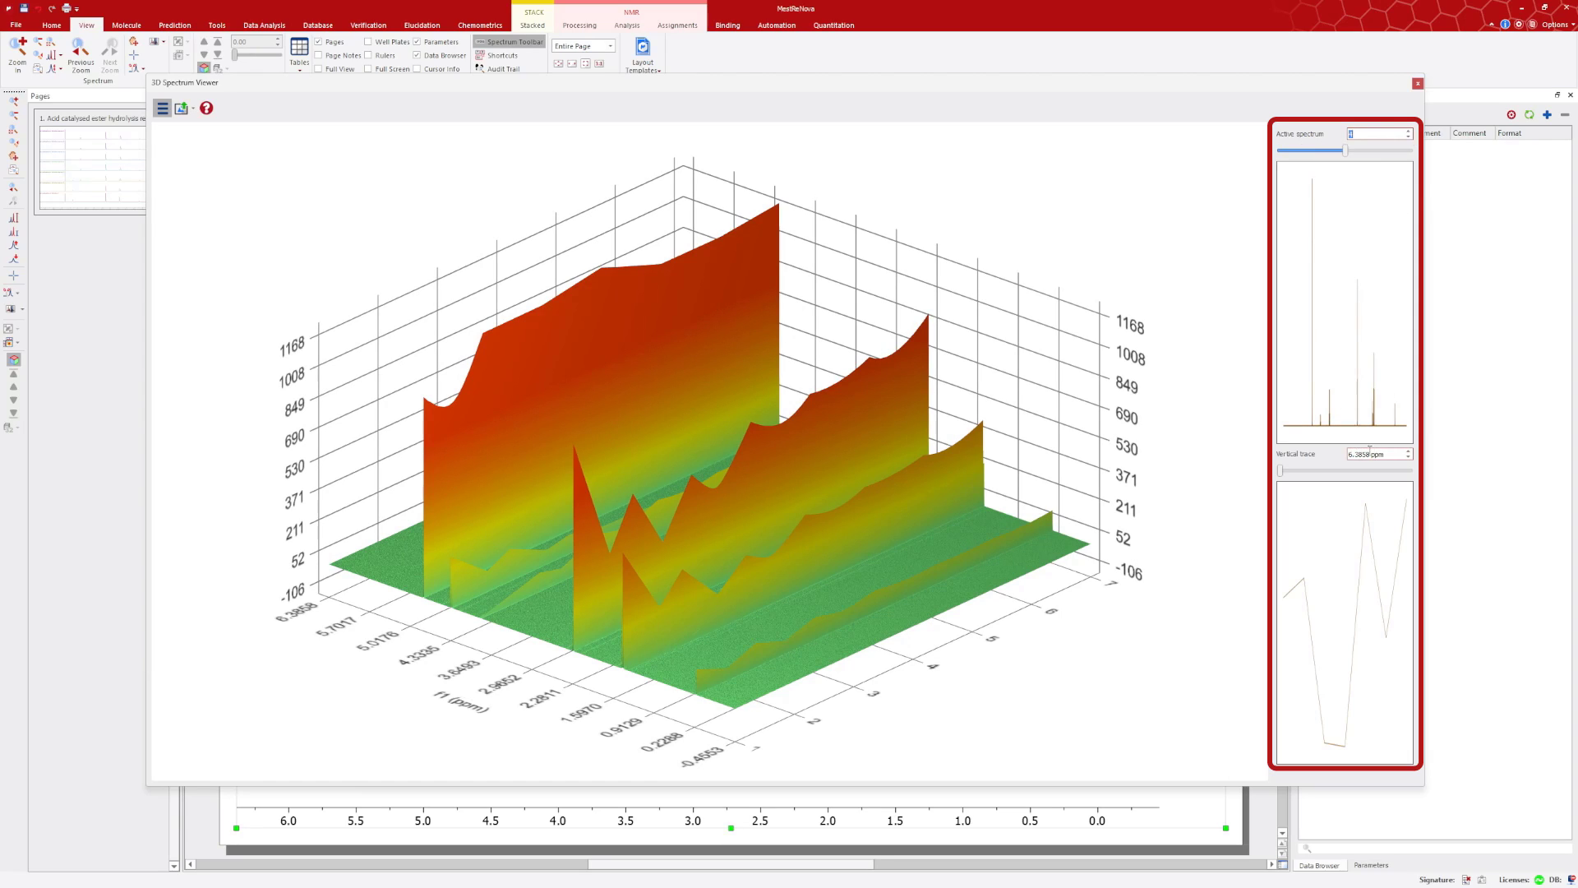
{"action": "left_click", "coordinate": [1367, 454]}
{"action": "mouse_move", "coordinate": [1384, 454]}
{"action": "left_mouse_down"}
{"action": "mouse_move", "coordinate": [1284, 472]}
{"action": "mouse_move", "coordinate": [1305, 472]}
{"action": "left_mouse_up"}
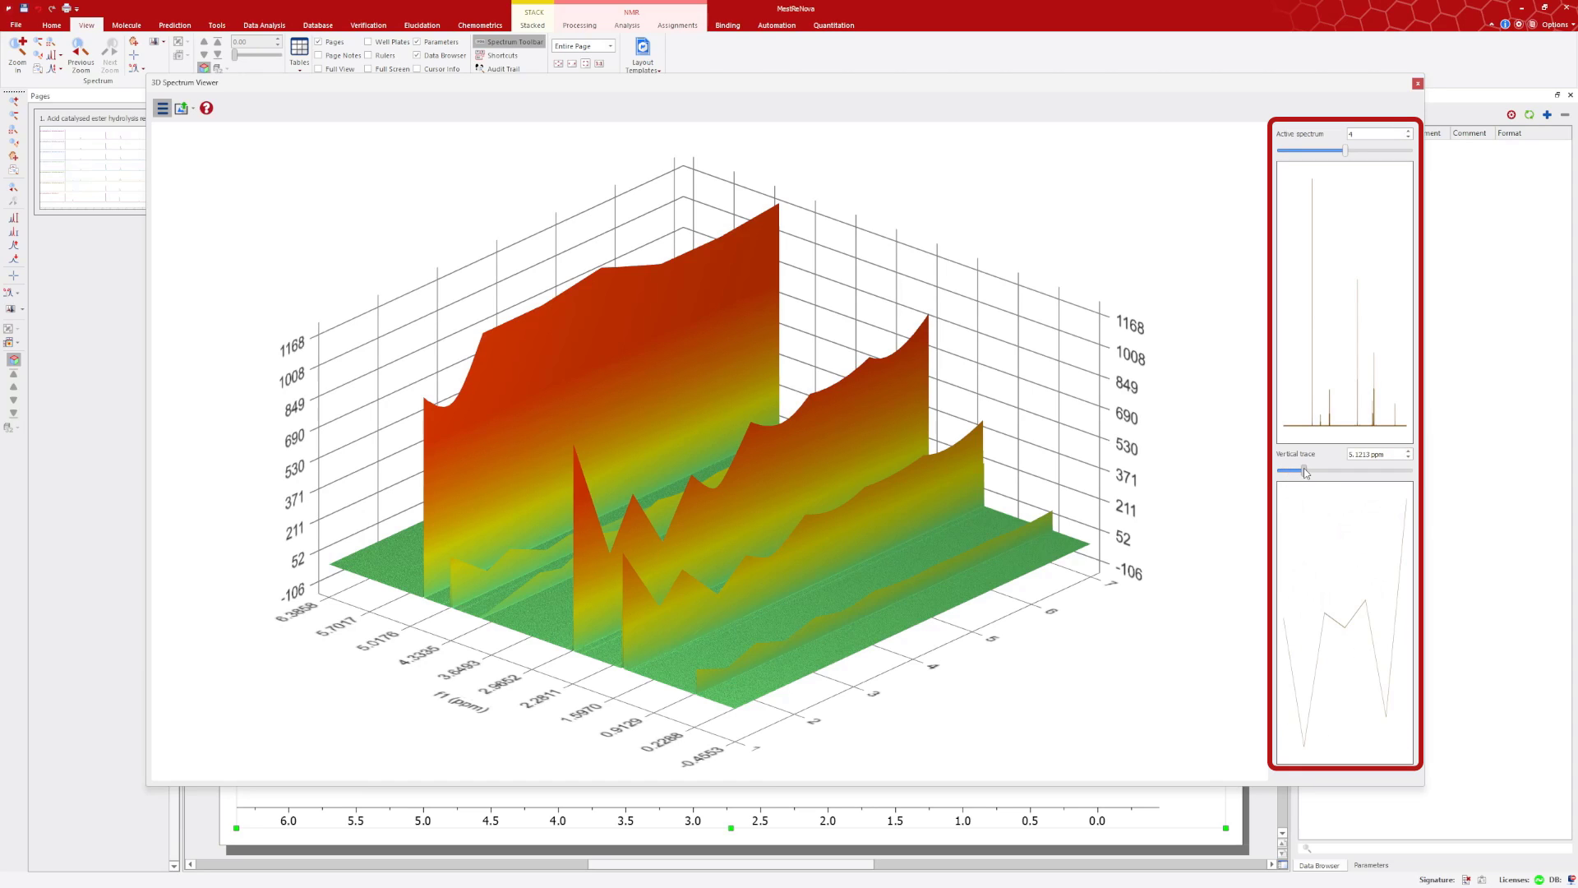
{"action": "left_click_drag", "start_coordinate": [1055, 483], "coordinate": [1059, 496]}
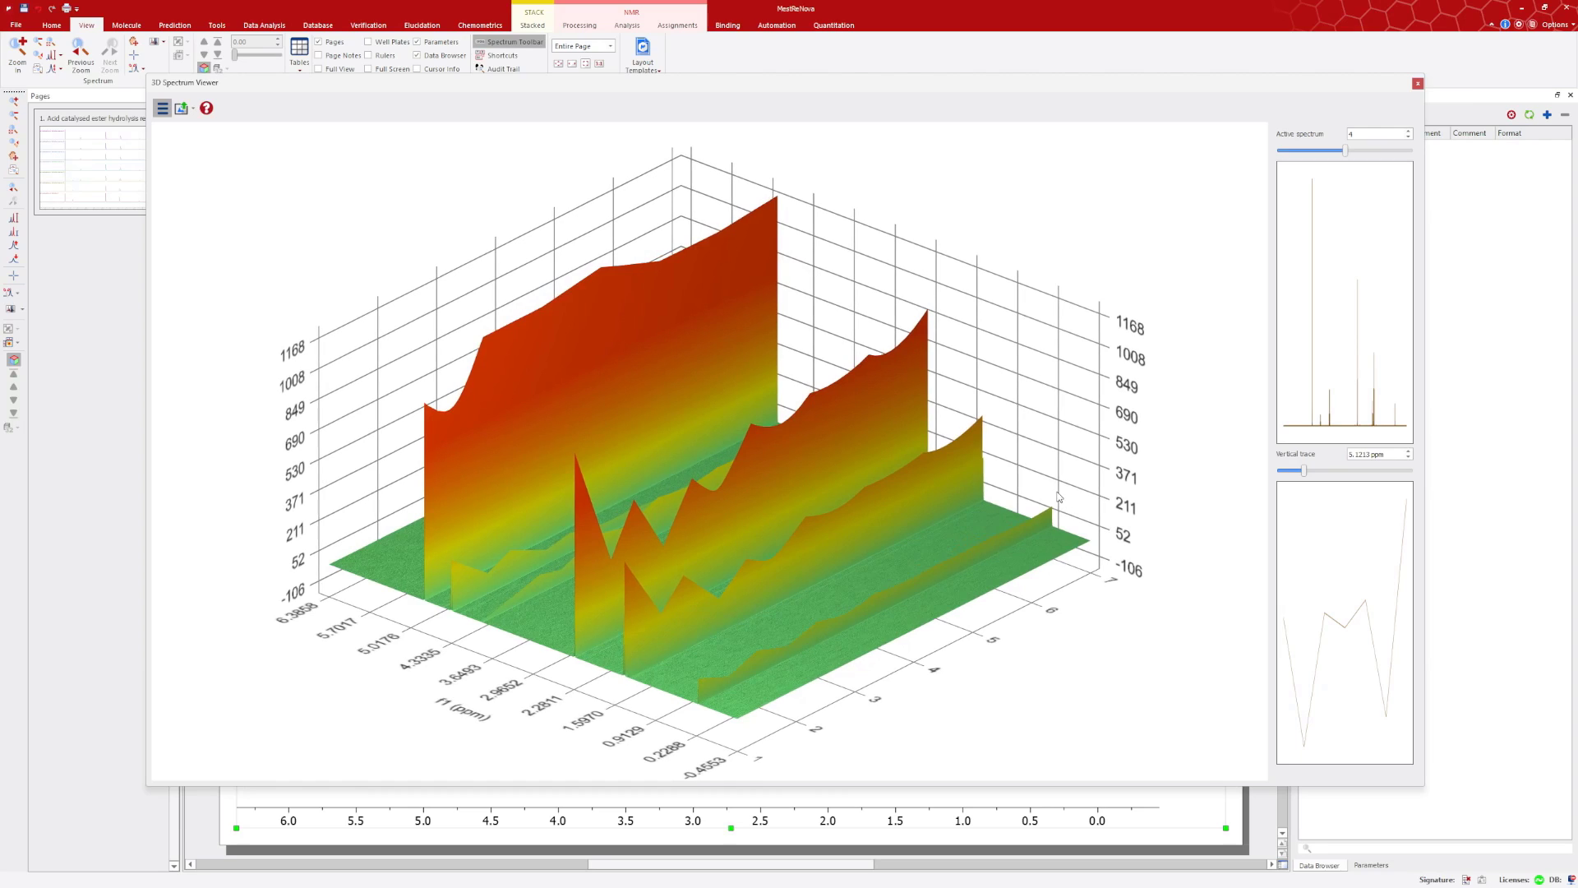
Hide the trace plots, make the viewer taller, and dock it beside the stacked spectra
{"action": "left_click", "coordinate": [162, 115]}
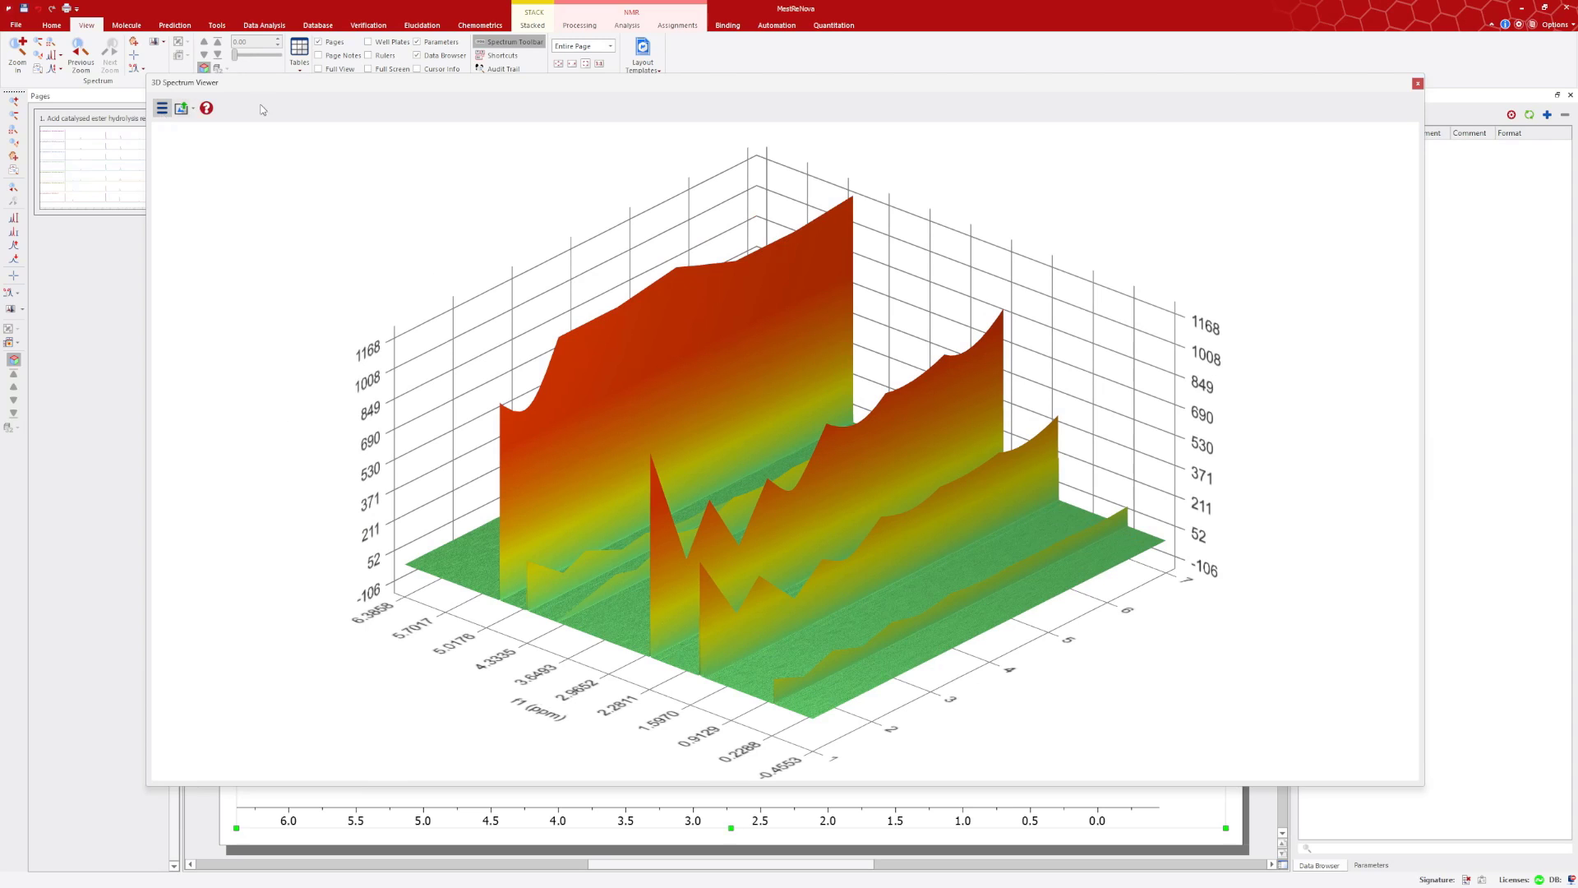
{"action": "left_click_drag", "start_coordinate": [837, 76], "coordinate": [836, 41]}
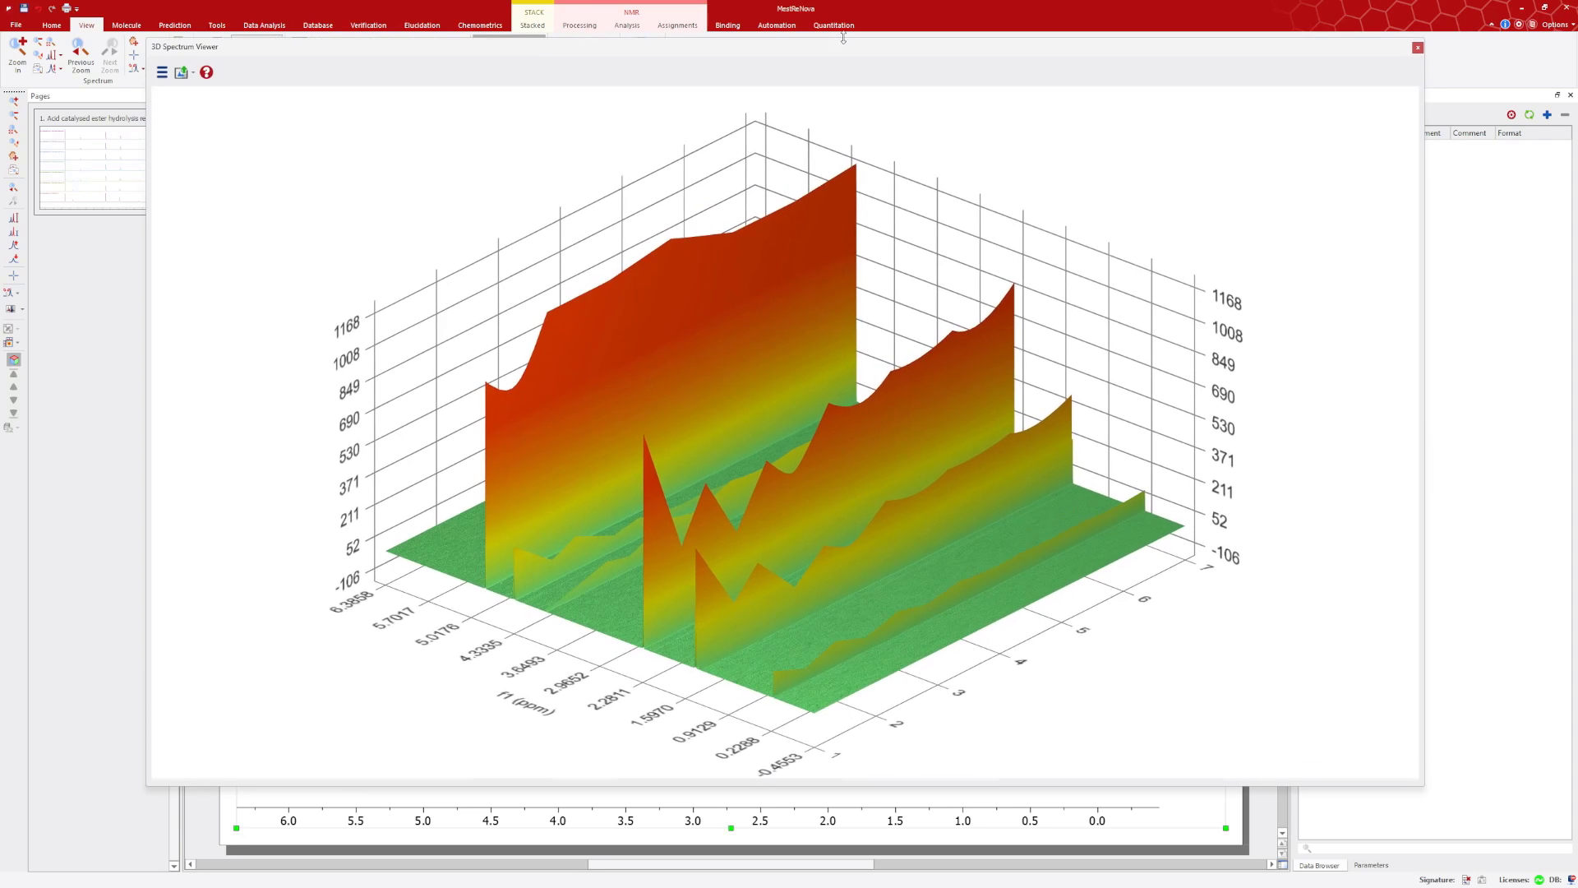
{"action": "left_click_drag", "start_coordinate": [973, 787], "coordinate": [974, 812]}
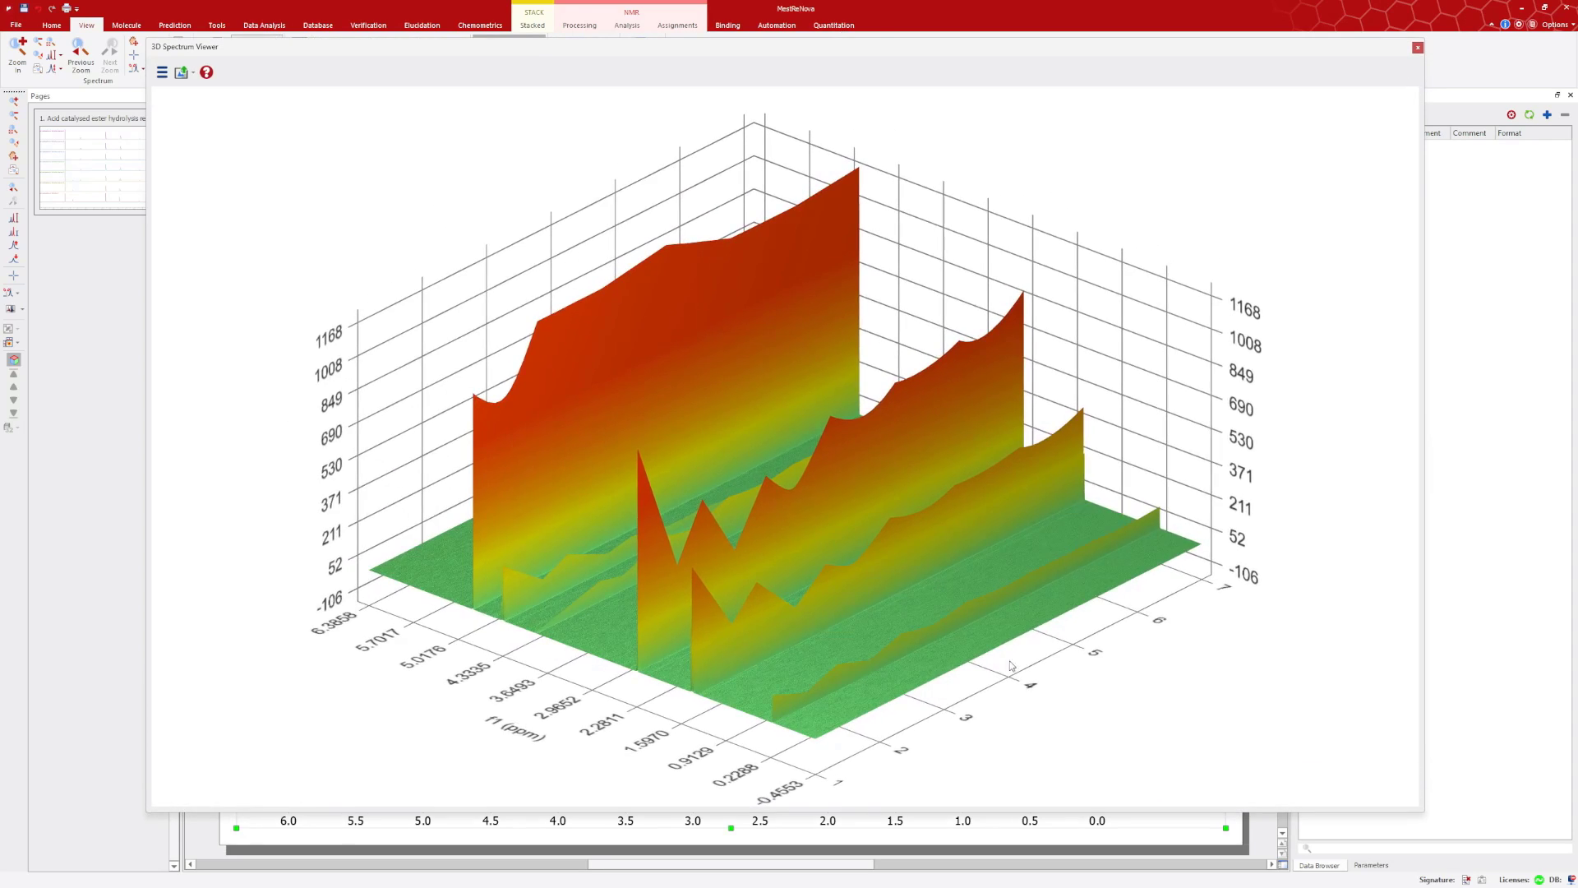
{"action": "left_click_drag", "start_coordinate": [1010, 649], "coordinate": [943, 596]}
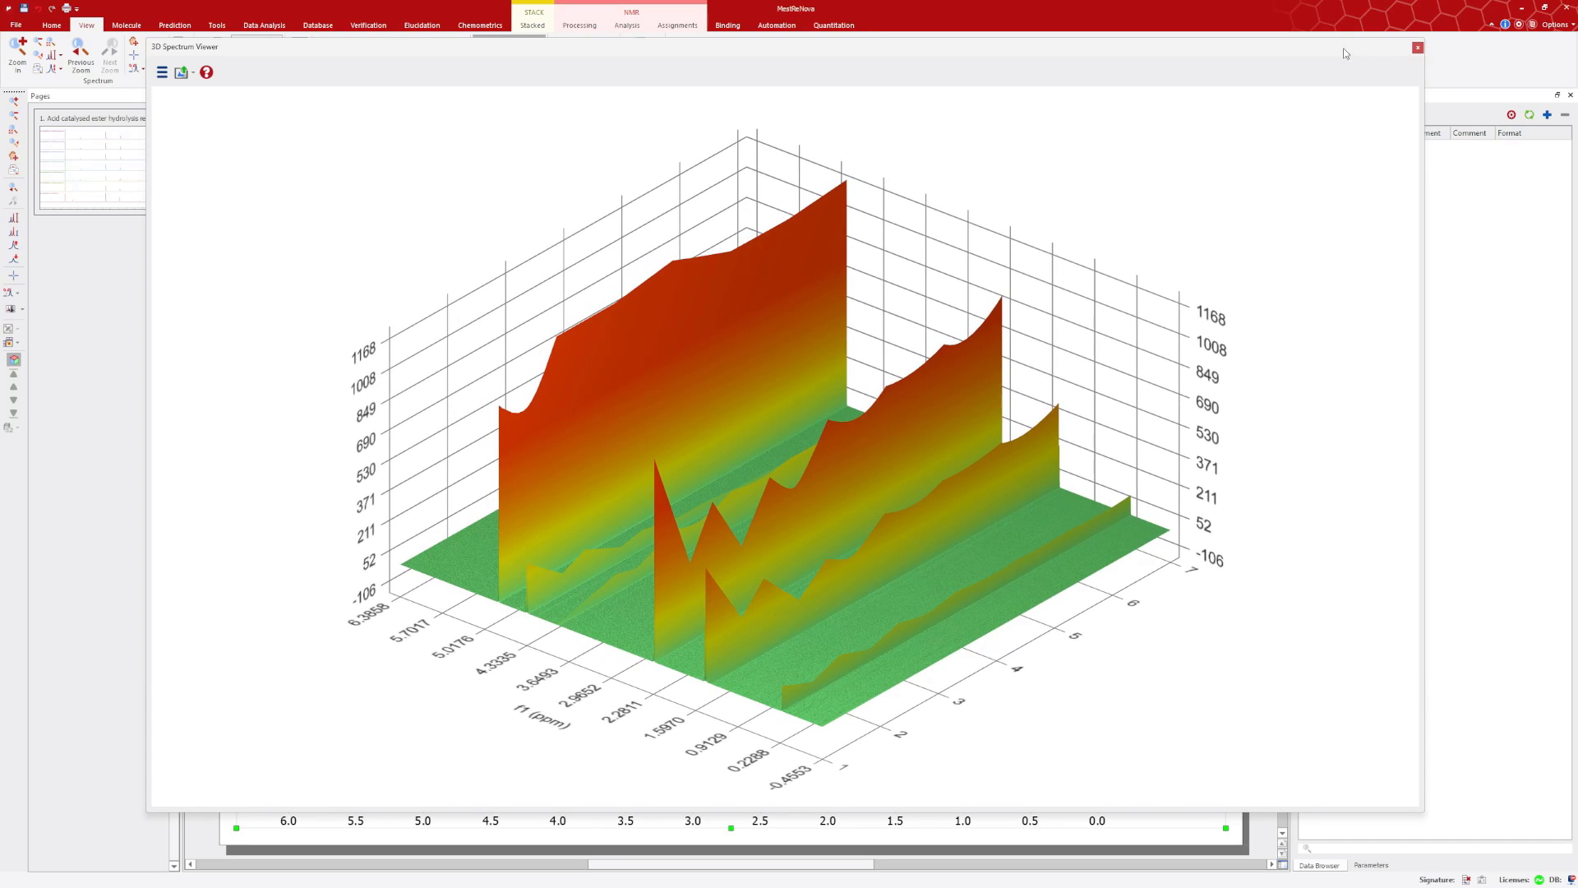
{"action": "left_click_drag", "start_coordinate": [1325, 51], "coordinate": [1434, 460]}
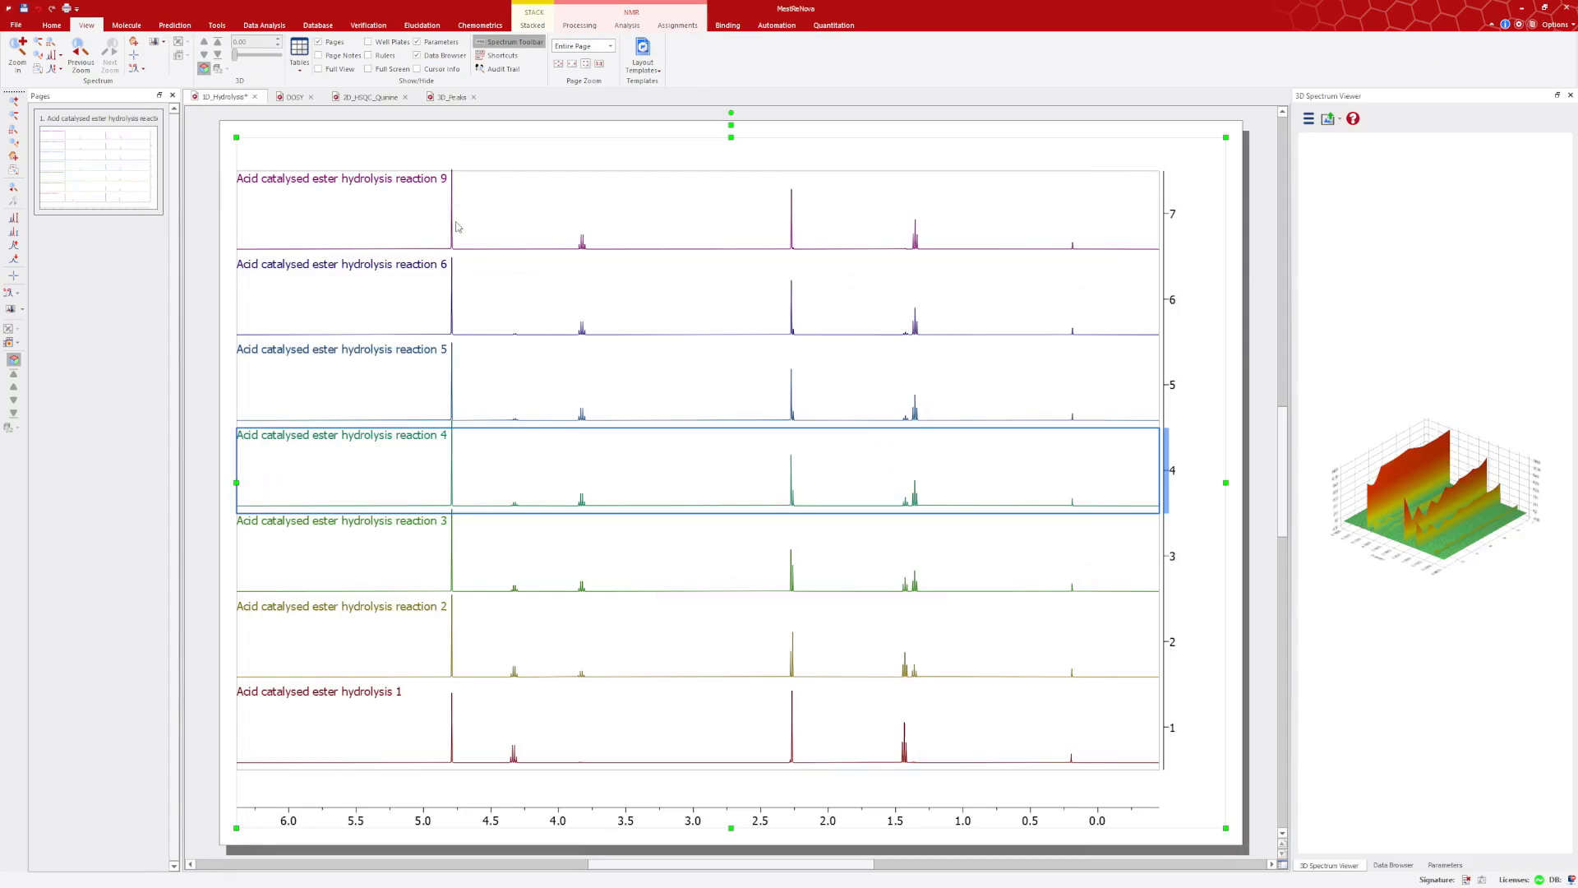
In the DOSY document, pop out and rotate the 3D surface, then close the viewer
{"action": "left_click", "coordinate": [293, 97]}
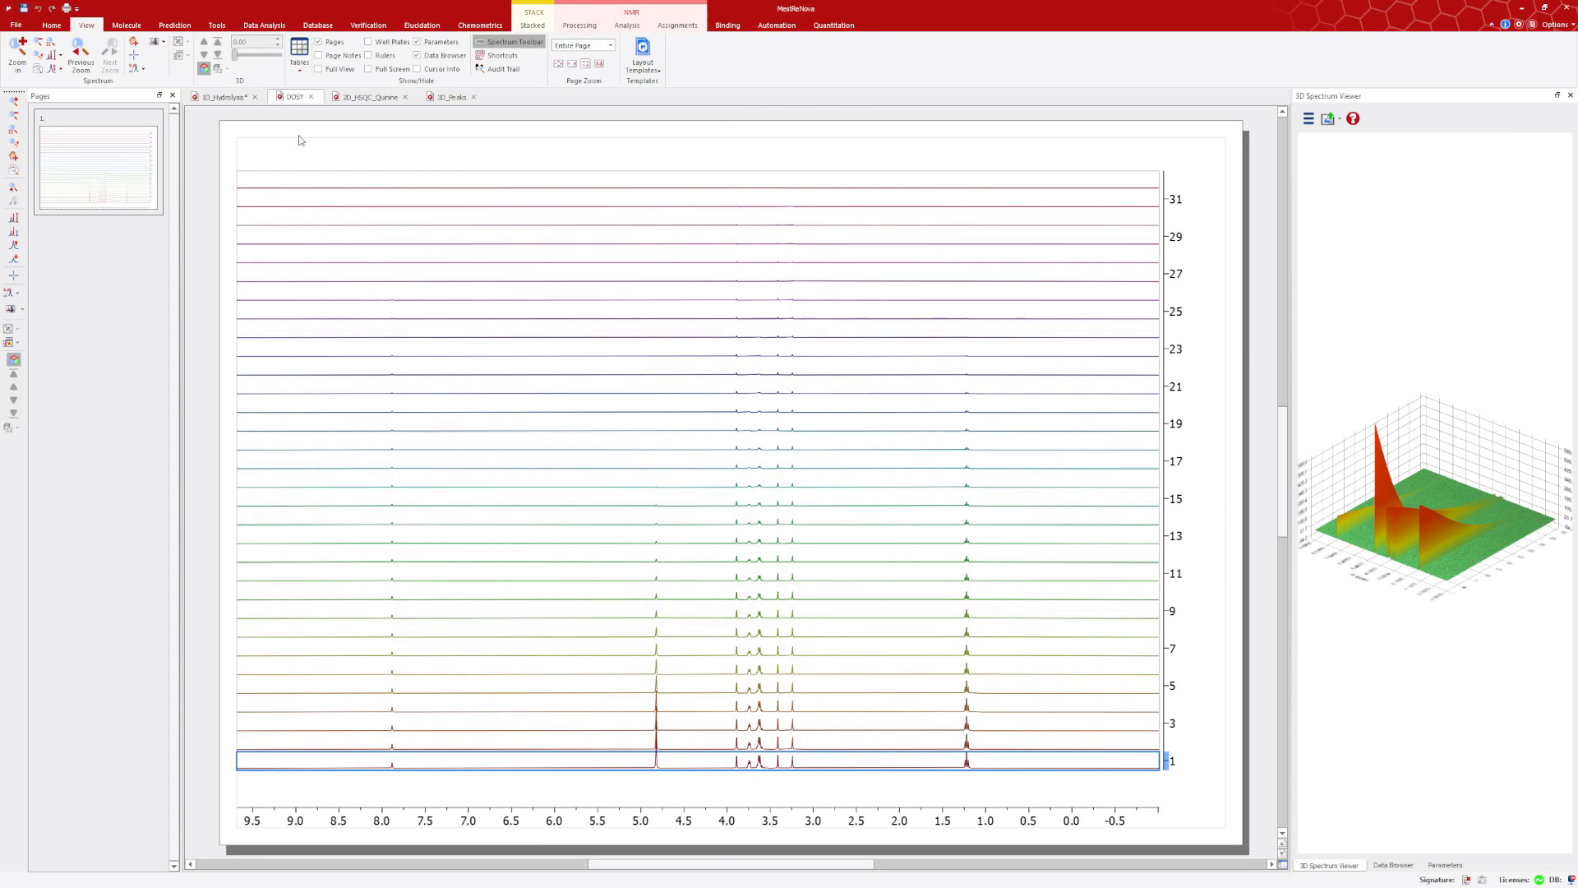
{"action": "left_click", "coordinate": [1556, 95]}
{"action": "scroll", "coordinate": [840, 472], "scroll_direction": "down", "scroll_amount": 5}
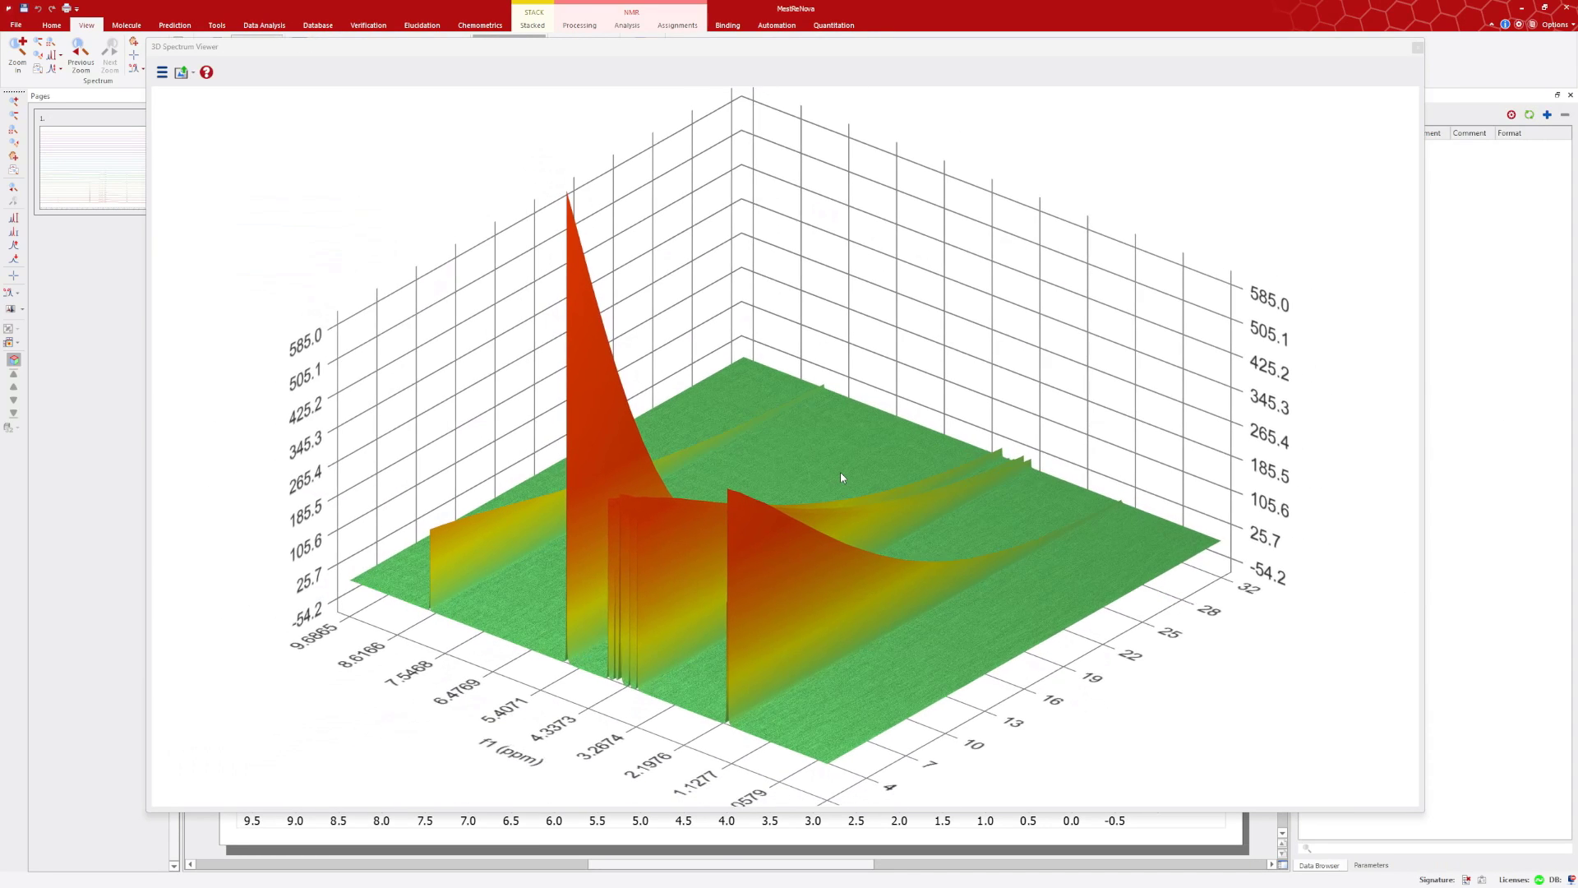
{"action": "left_click_drag", "start_coordinate": [845, 563], "coordinate": [931, 538]}
{"action": "scroll", "coordinate": [923, 526], "scroll_direction": "down", "scroll_amount": 3}
{"action": "scroll", "coordinate": [912, 522], "scroll_direction": "up", "scroll_amount": 5}
{"action": "scroll", "coordinate": [900, 519], "scroll_direction": "up", "scroll_amount": 1}
{"action": "scroll", "coordinate": [896, 525], "scroll_direction": "down", "scroll_amount": 1}
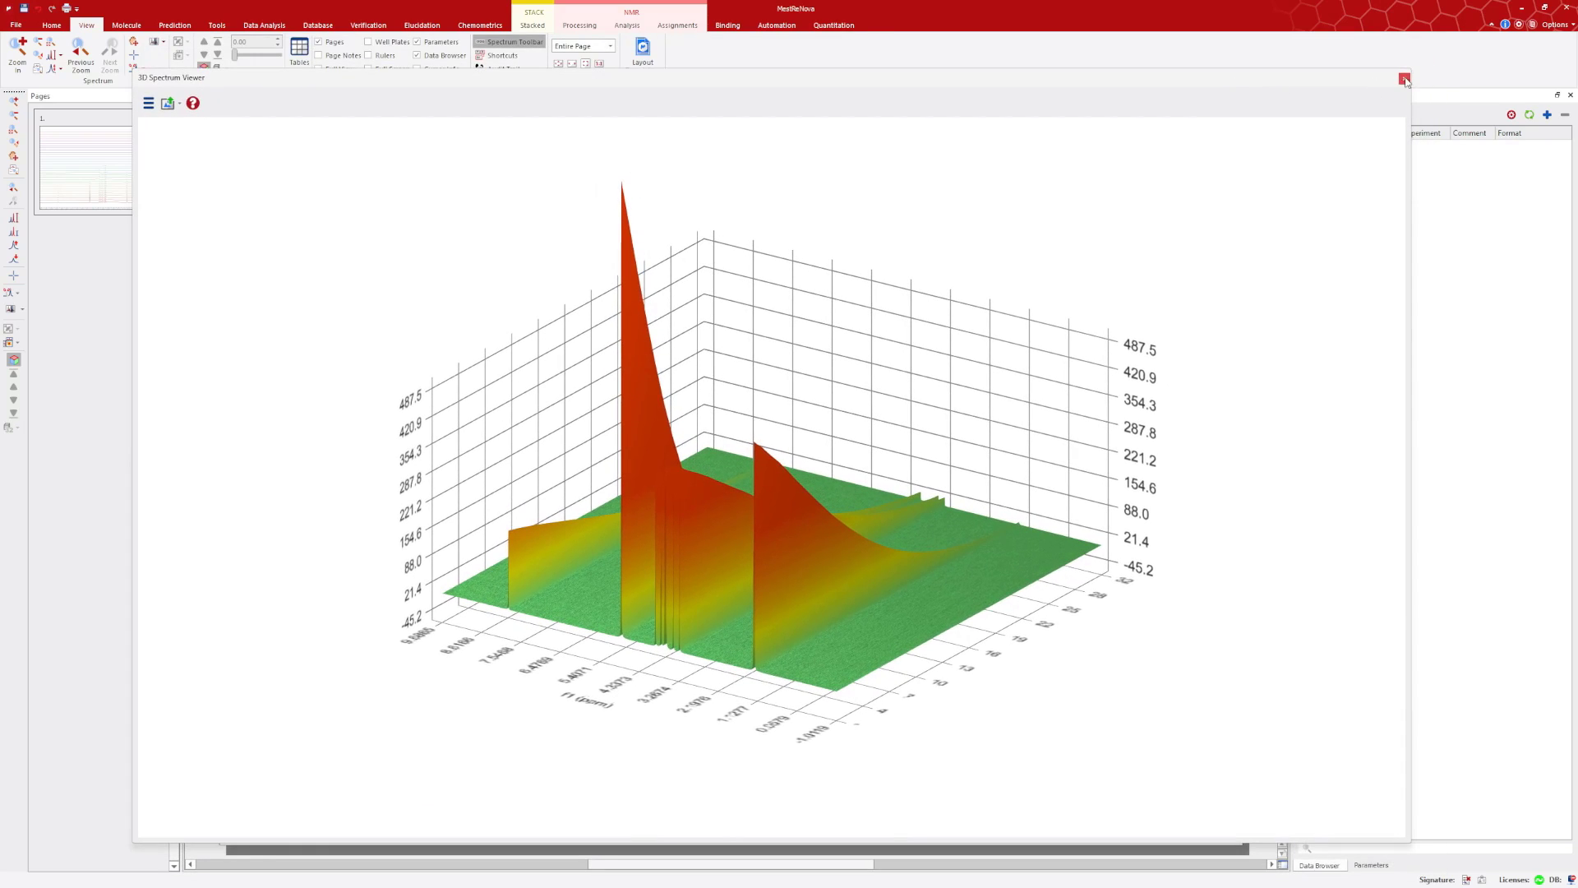
{"action": "left_click", "coordinate": [1417, 47]}
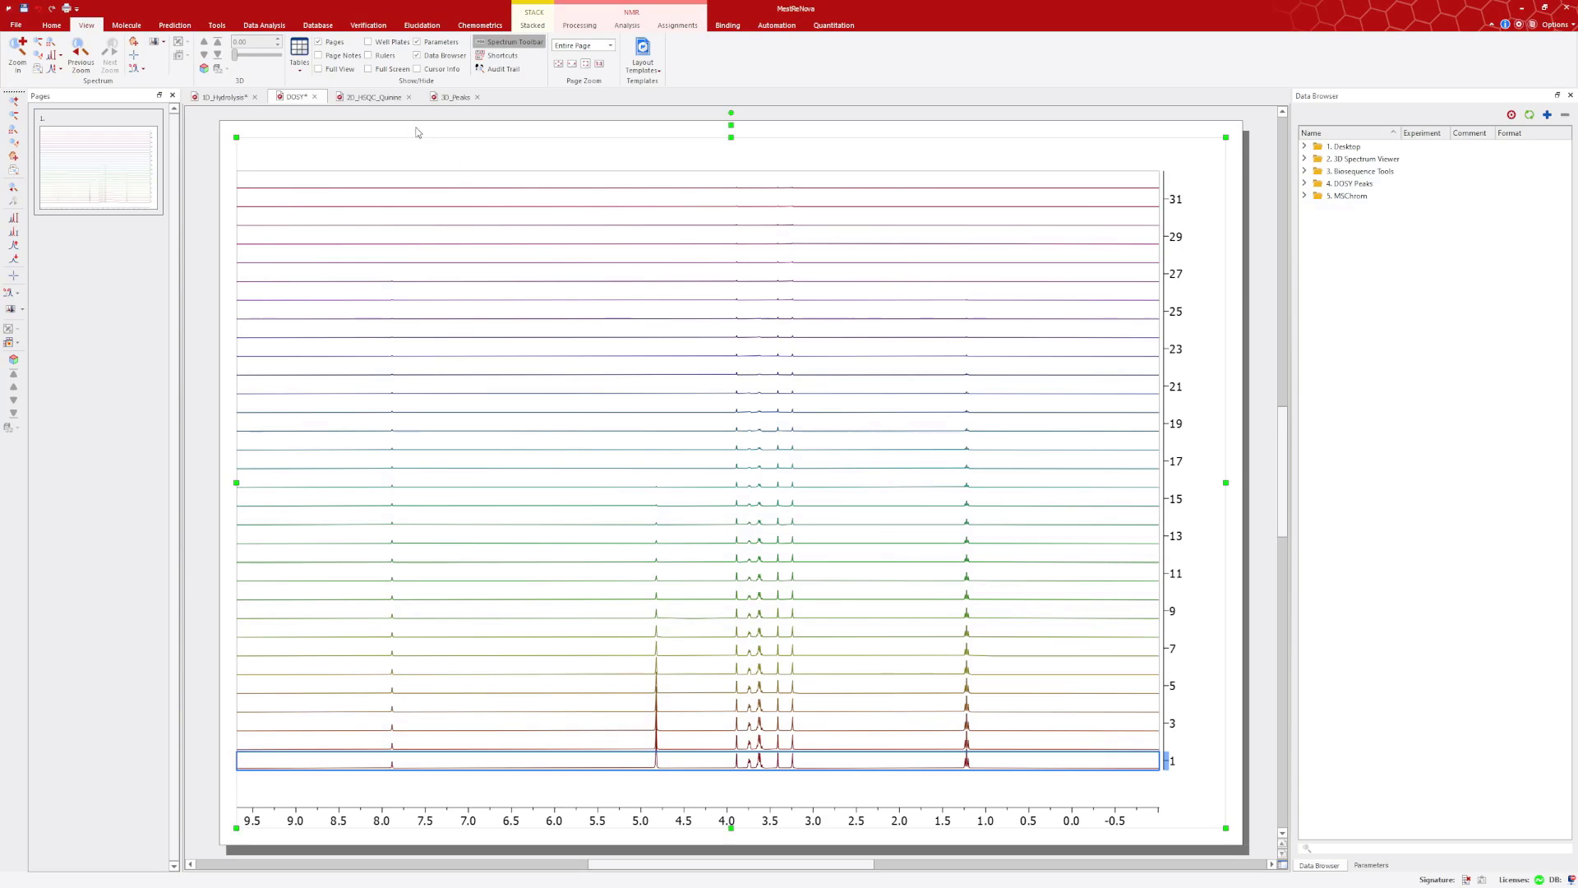
Open the 2D_HSQC_Quinine document and scale up its 13C side and 1H top traces
{"action": "left_click", "coordinate": [385, 97]}
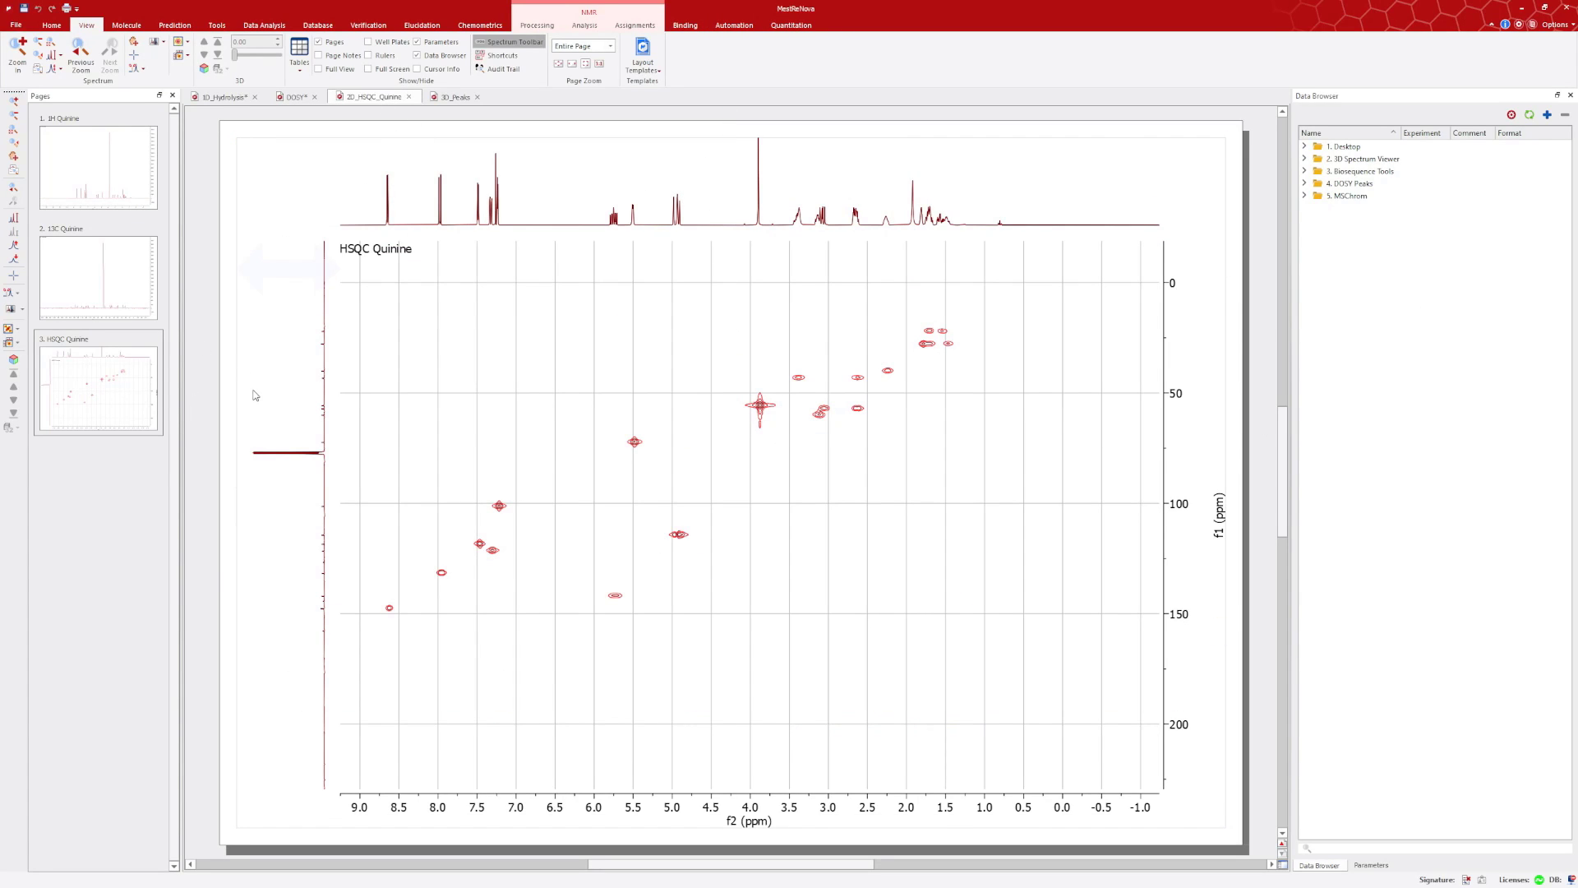
{"action": "scroll", "coordinate": [253, 396], "scroll_direction": "up", "scroll_amount": 8}
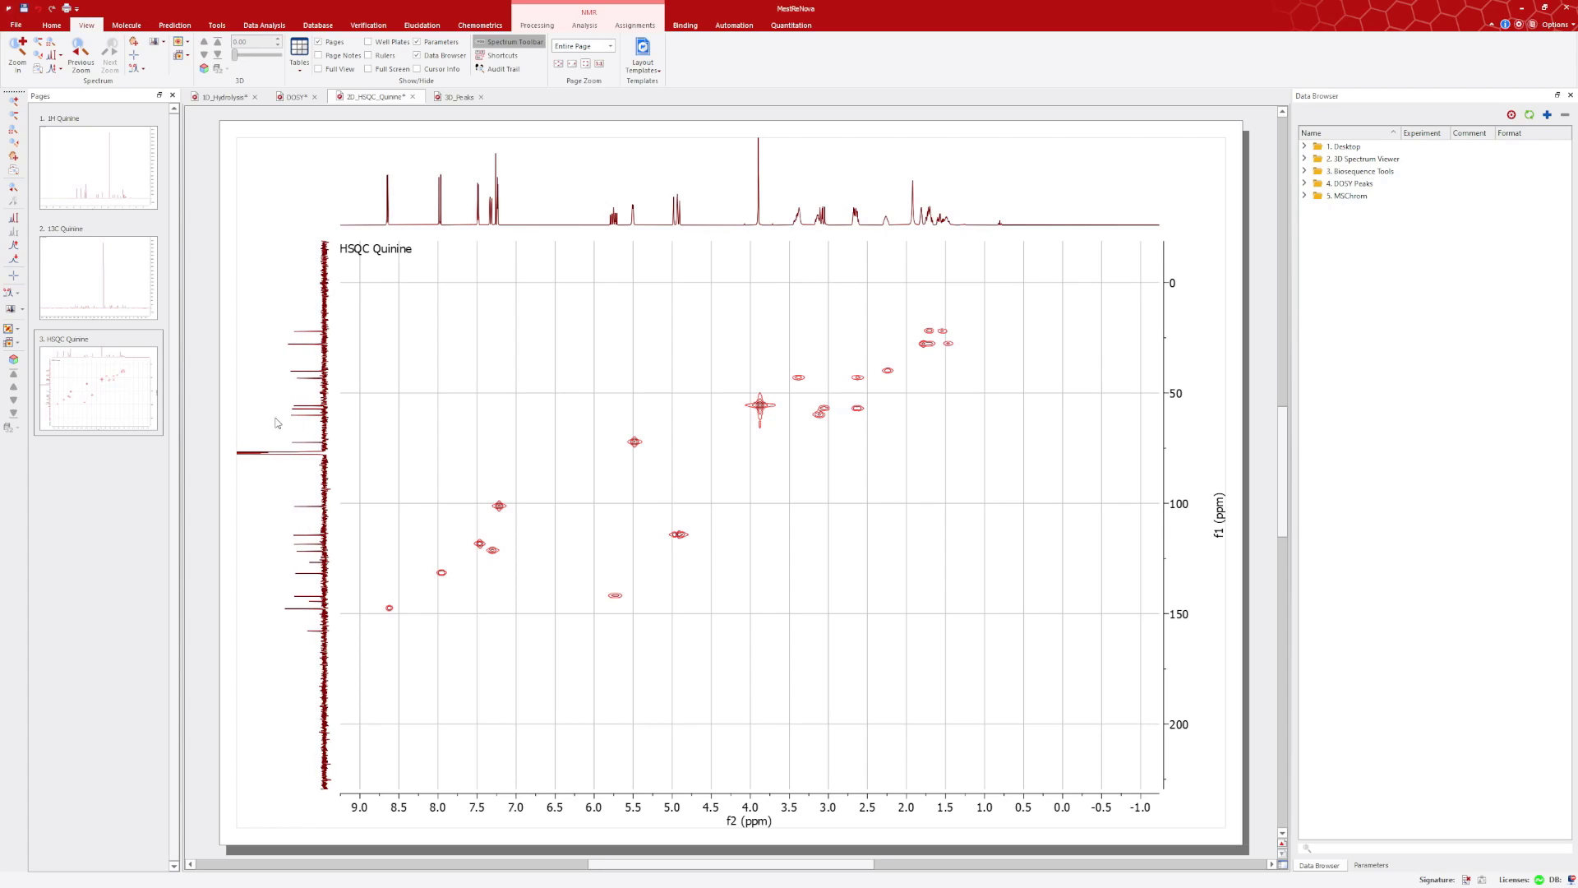
{"action": "scroll", "coordinate": [276, 422], "scroll_direction": "down", "scroll_amount": 2}
{"action": "scroll", "coordinate": [911, 200], "scroll_direction": "up", "scroll_amount": 2}
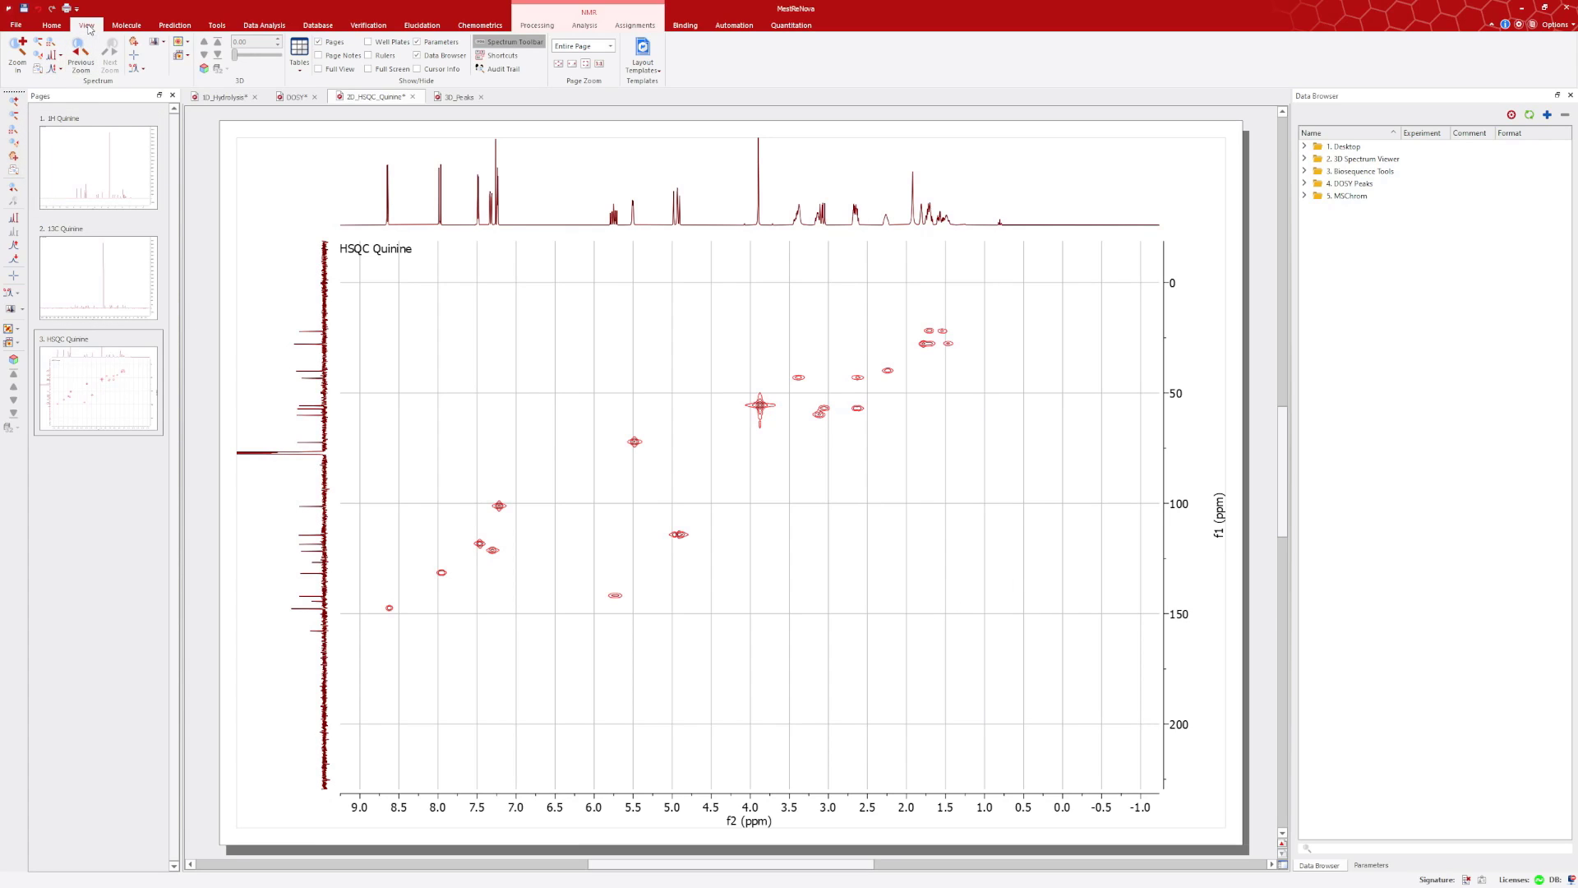
Show HSQC Quinine as a 3D surface, rotate it flatter, and shrink the viewer beside the contours
{"action": "left_click", "coordinate": [204, 69]}
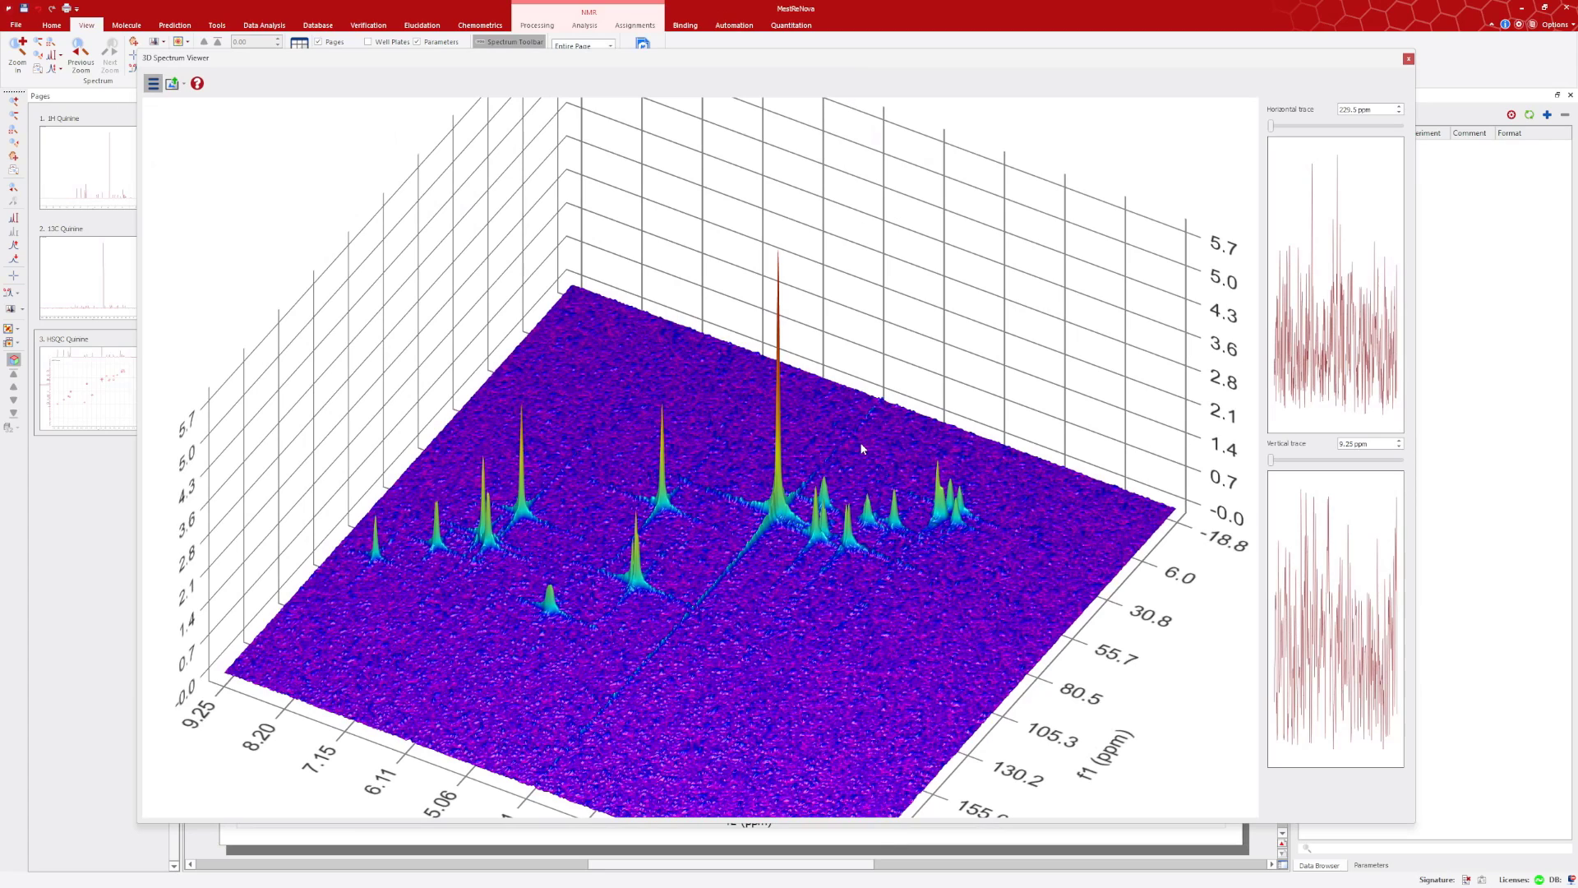
{"action": "scroll", "coordinate": [862, 448], "scroll_direction": "down", "scroll_amount": 5}
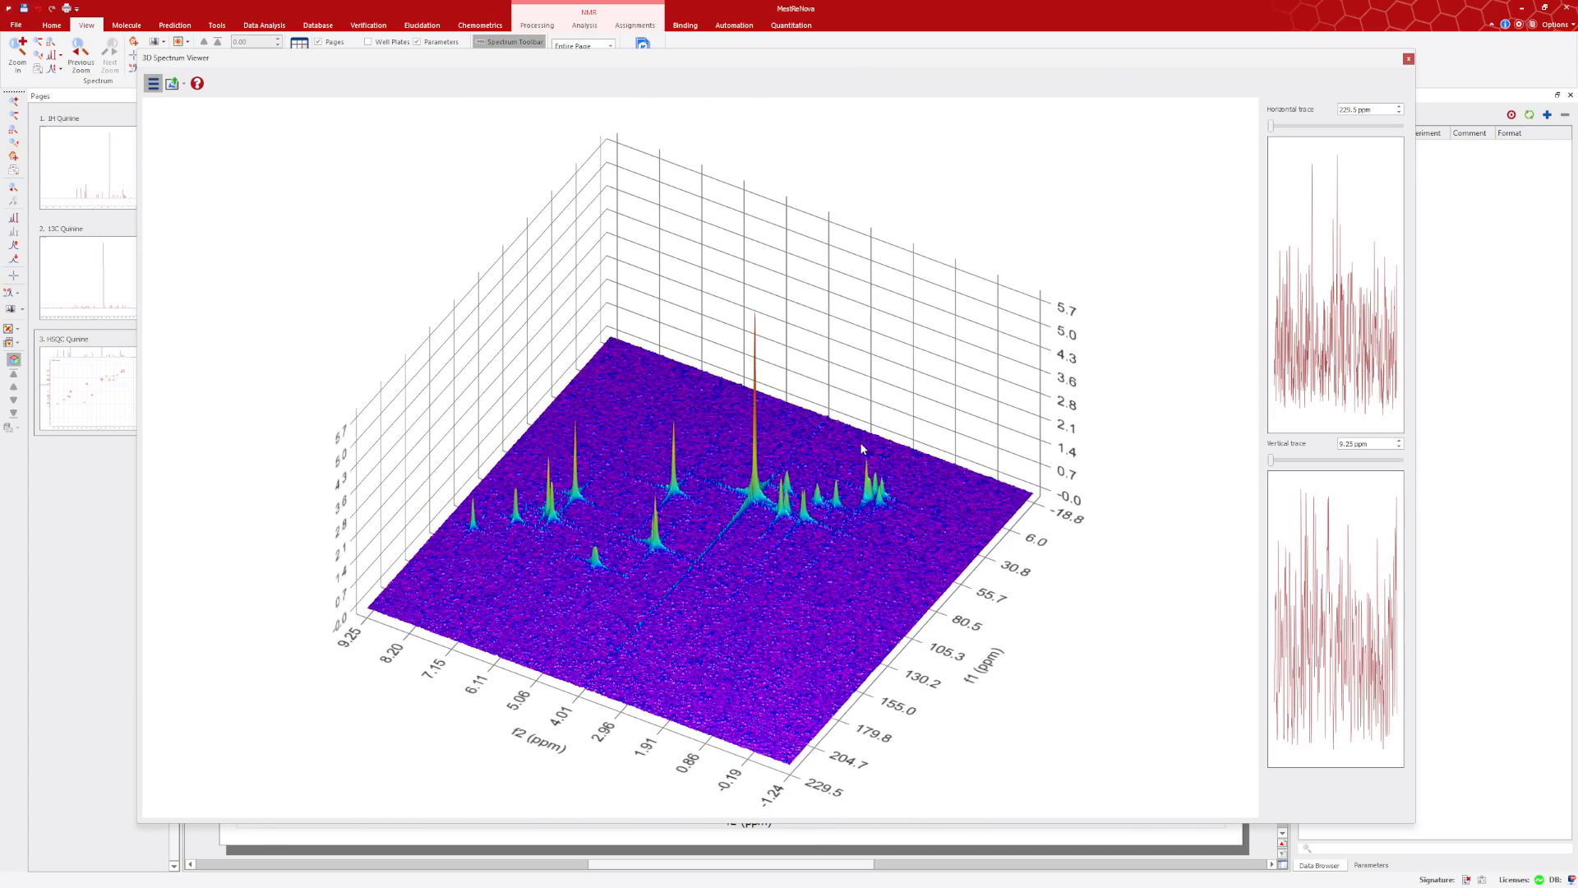
{"action": "left_click_drag", "start_coordinate": [861, 447], "coordinate": [835, 602]}
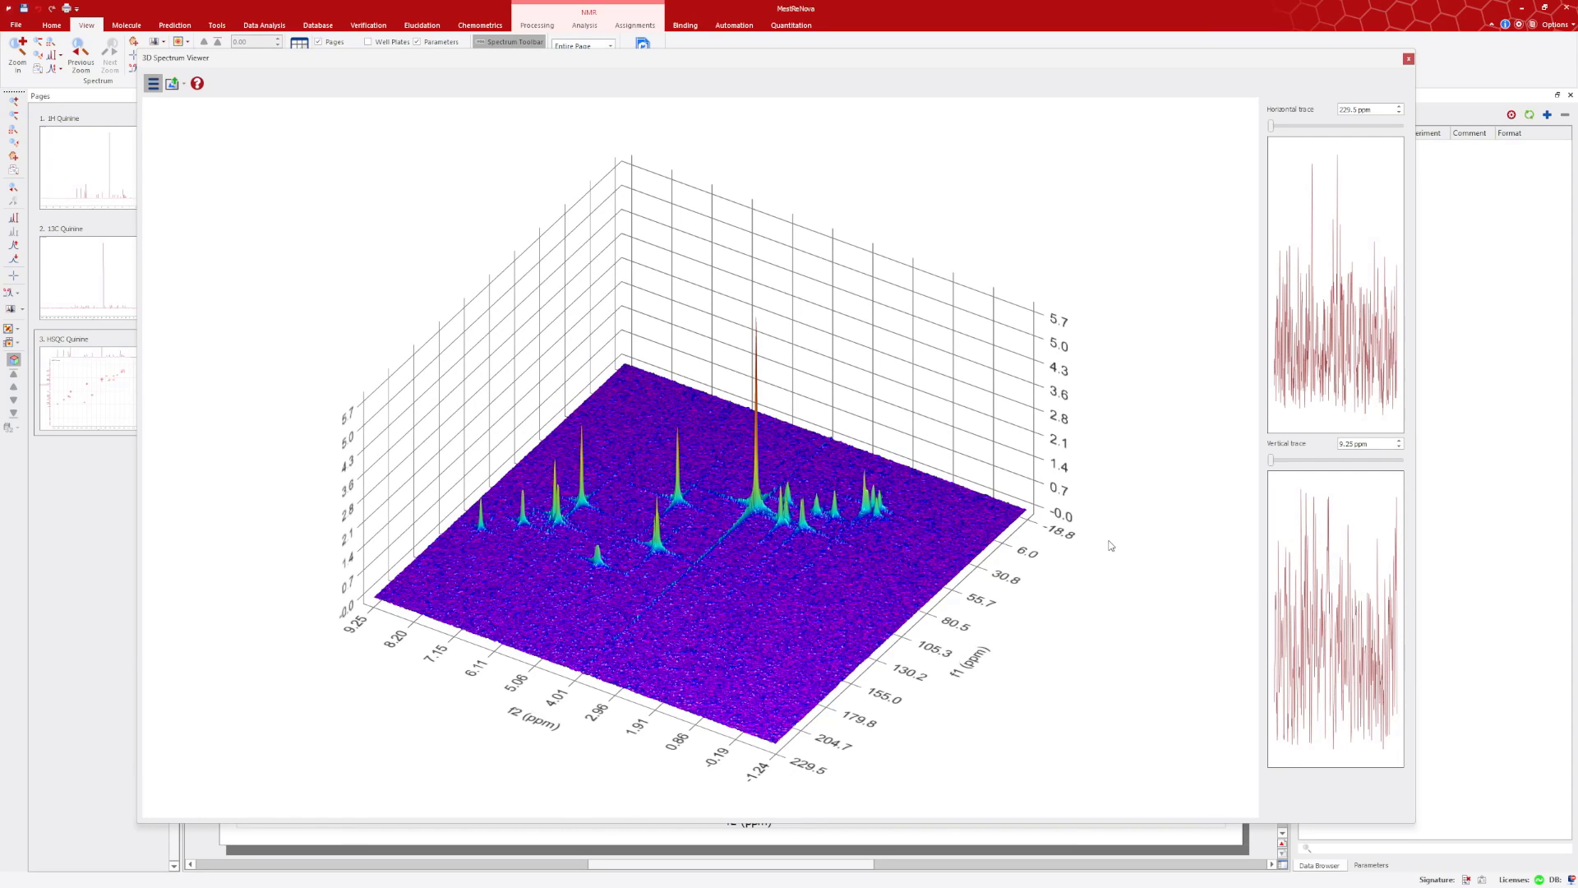
{"action": "left_click_drag", "start_coordinate": [1066, 589], "coordinate": [1071, 531]}
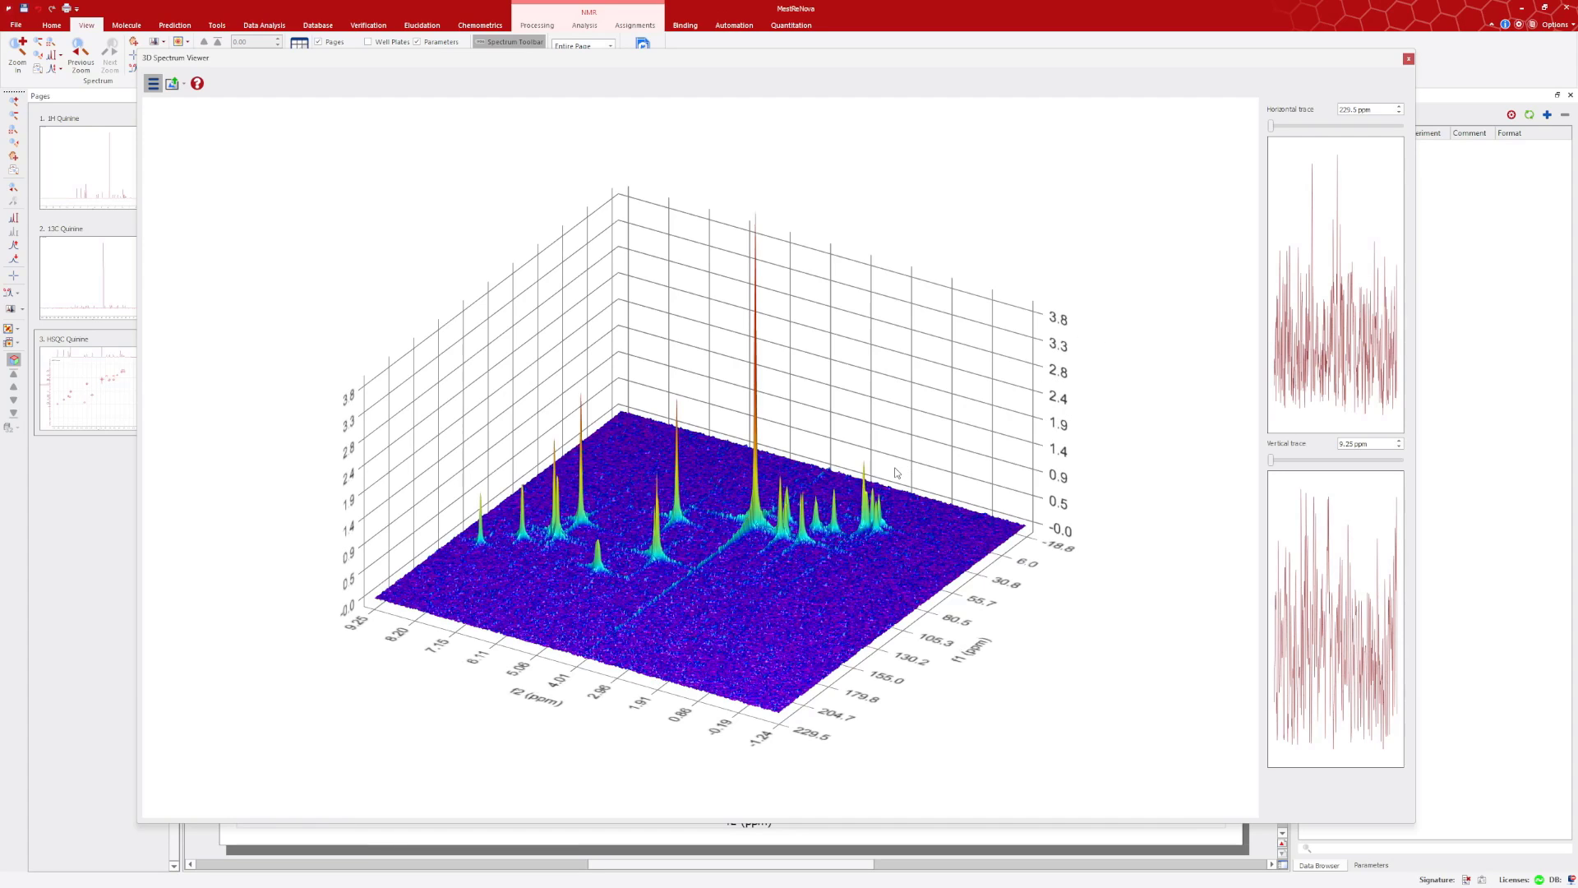
{"action": "scroll", "coordinate": [896, 473], "scroll_direction": "up", "scroll_amount": 2}
{"action": "scroll", "coordinate": [896, 472], "scroll_direction": "down", "scroll_amount": 2}
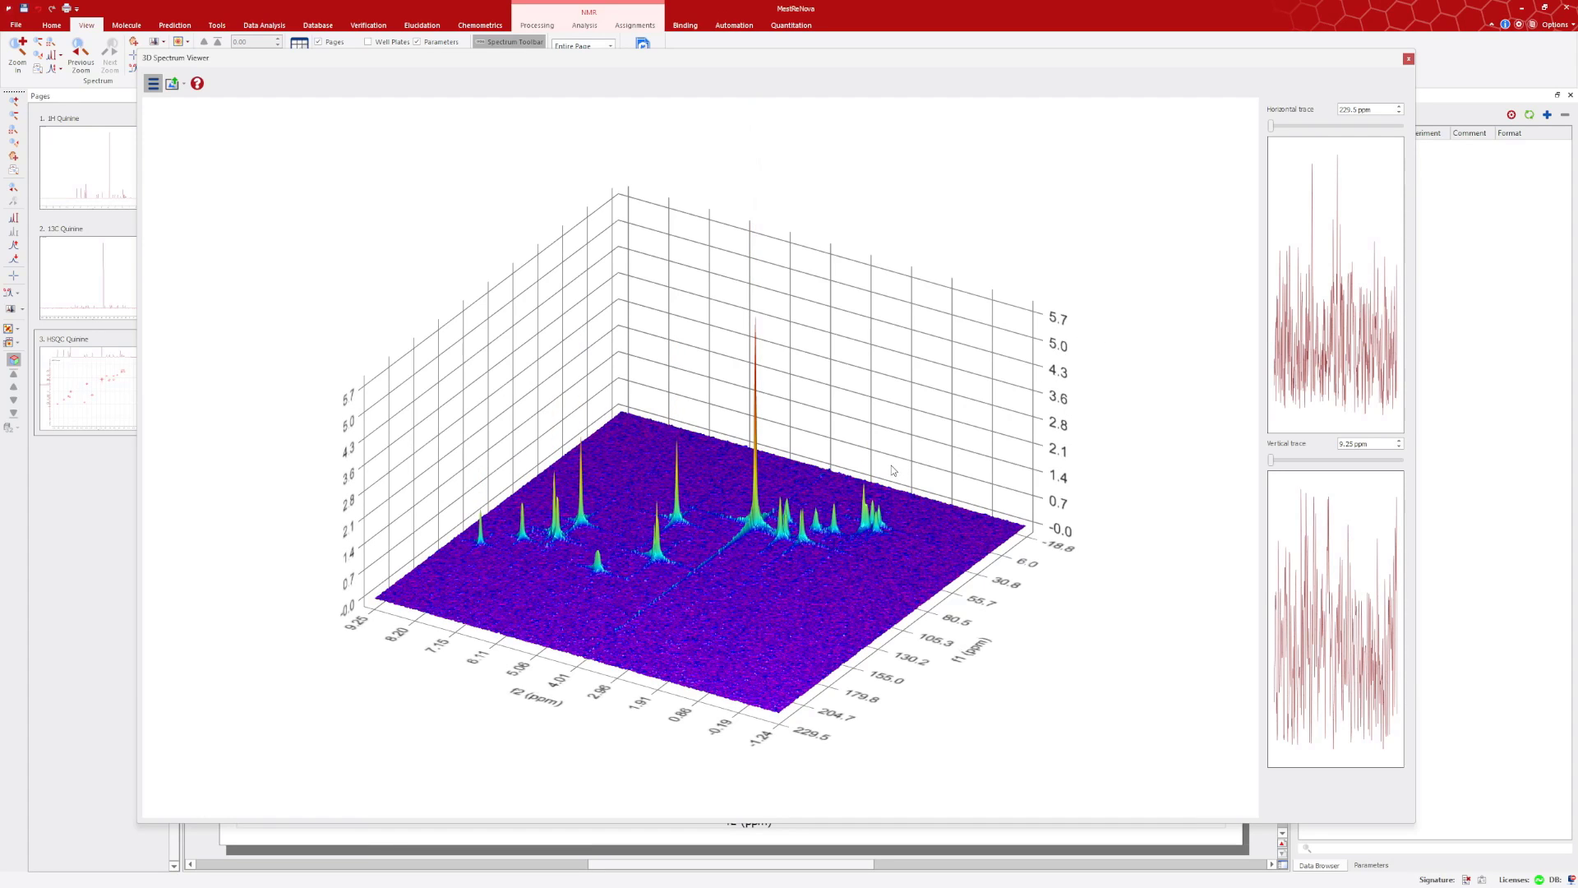
{"action": "left_click_drag", "start_coordinate": [138, 824], "coordinate": [754, 569]}
Move the 3D viewer up and right, then enlarge it again
{"action": "left_click_drag", "start_coordinate": [1094, 60], "coordinate": [1219, 46]}
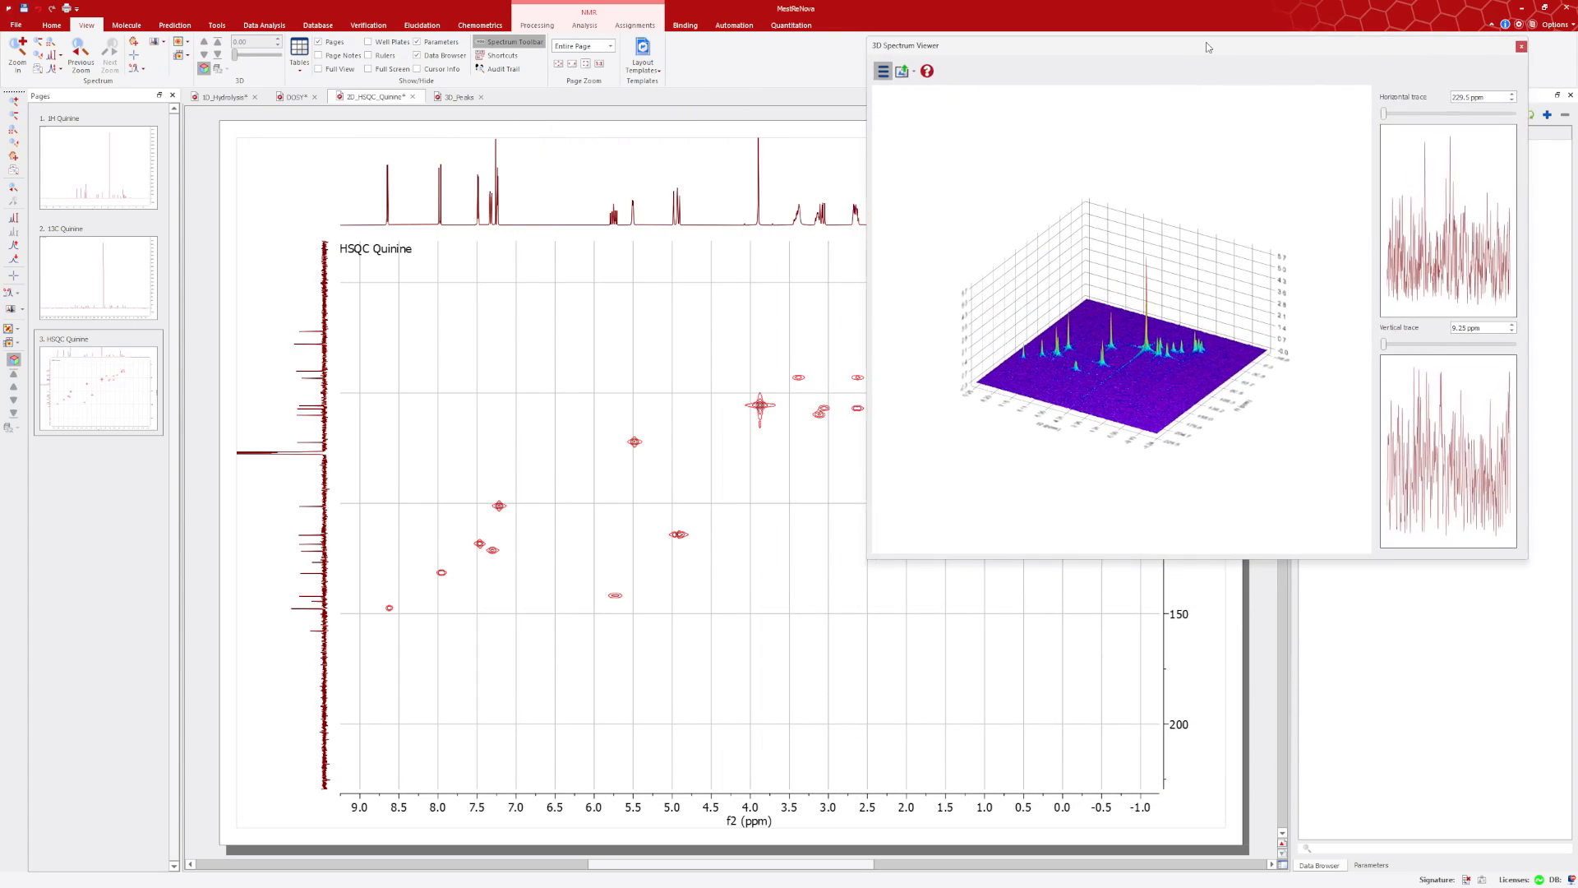
{"action": "scroll", "coordinate": [760, 520], "scroll_direction": "up", "scroll_amount": 3}
{"action": "scroll", "coordinate": [760, 520], "scroll_direction": "down", "scroll_amount": 4}
{"action": "scroll", "coordinate": [760, 519], "scroll_direction": "up", "scroll_amount": 2}
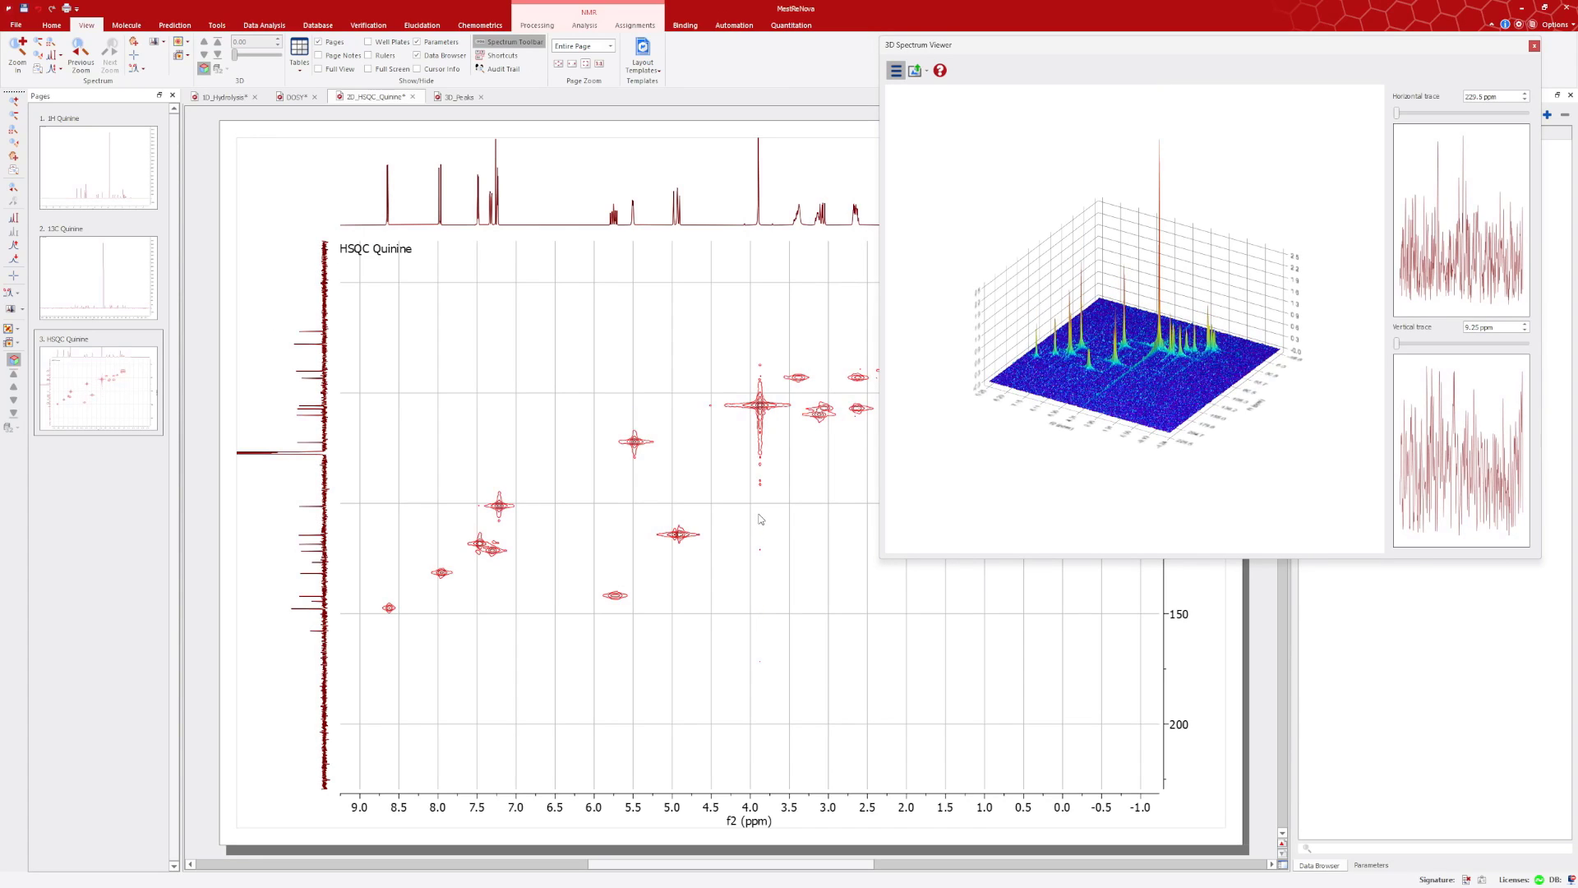
{"action": "scroll", "coordinate": [760, 520], "scroll_direction": "down", "scroll_amount": 2}
{"action": "left_click_drag", "start_coordinate": [880, 559], "coordinate": [125, 824]}
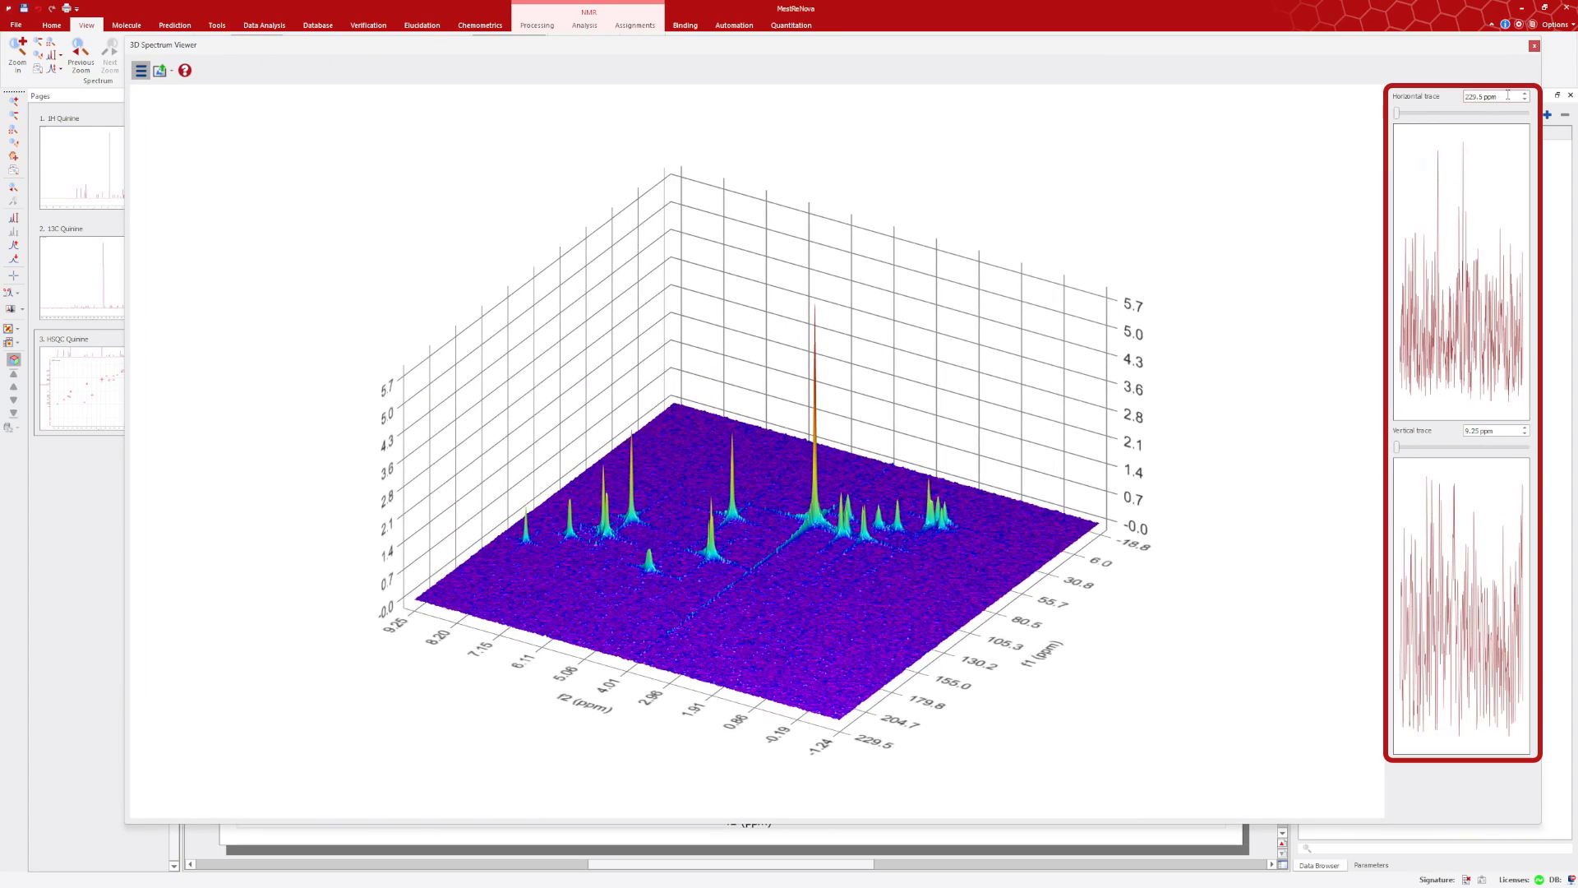
Move the horizontal trace to 200.1 ppm and the vertical trace to 0.86 ppm
{"action": "left_click", "coordinate": [1459, 98]}
{"action": "left_click_drag", "start_coordinate": [1399, 114], "coordinate": [1429, 130]}
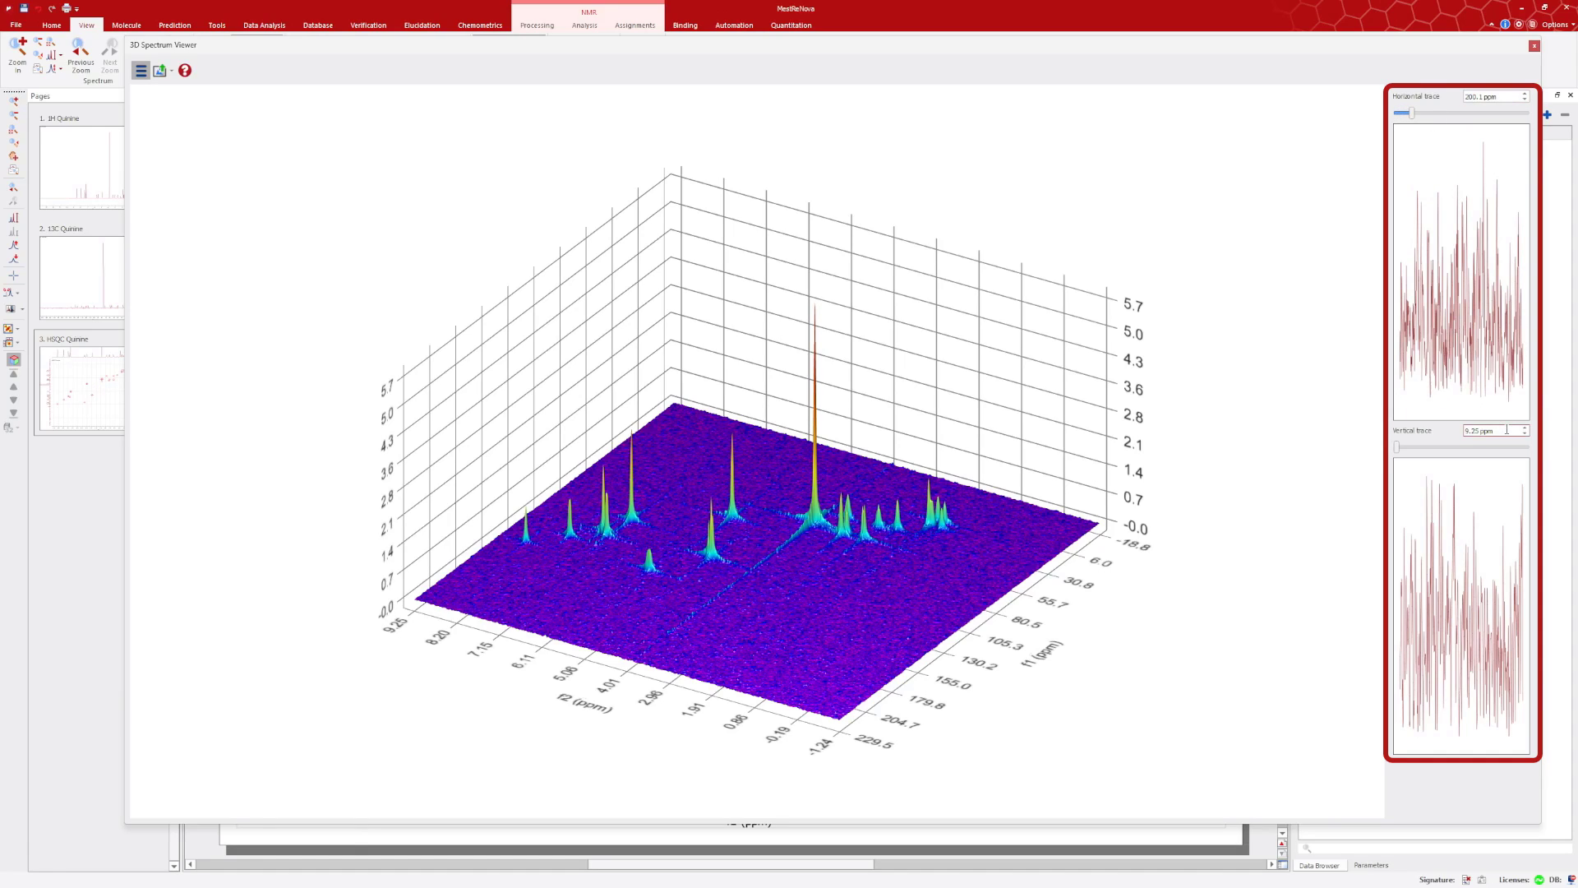
{"action": "mouse_move", "coordinate": [1498, 429]}
{"action": "left_mouse_down"}
{"action": "mouse_move", "coordinate": [1398, 451]}
{"action": "mouse_move", "coordinate": [1427, 451]}
{"action": "left_mouse_up"}
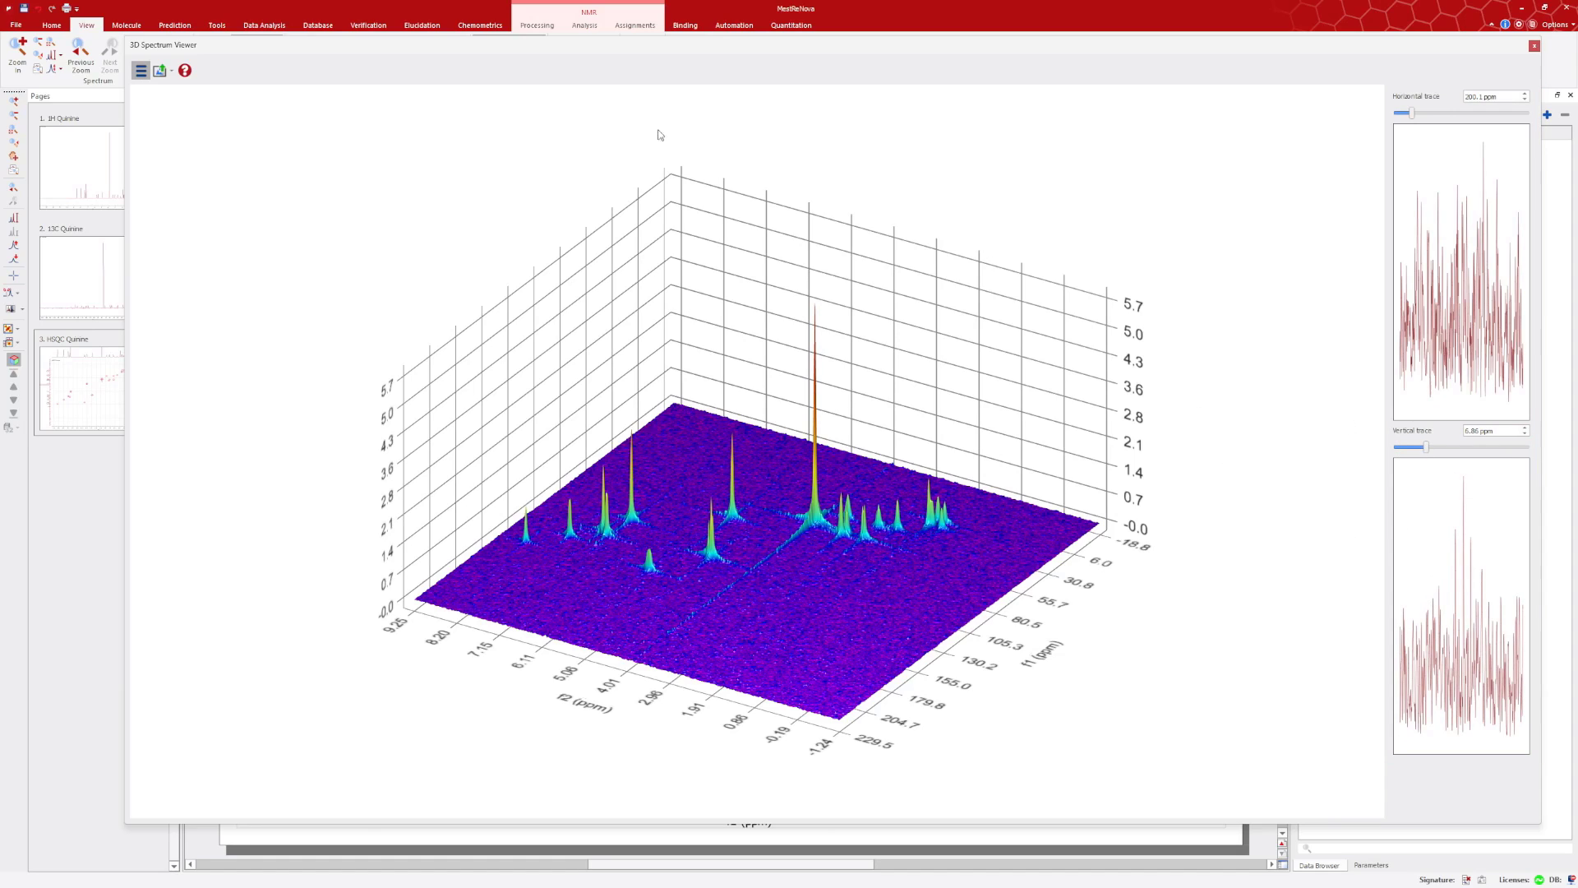
Hide the trace panels and turn the HSQC surface to a new angle
{"action": "left_click", "coordinate": [141, 72]}
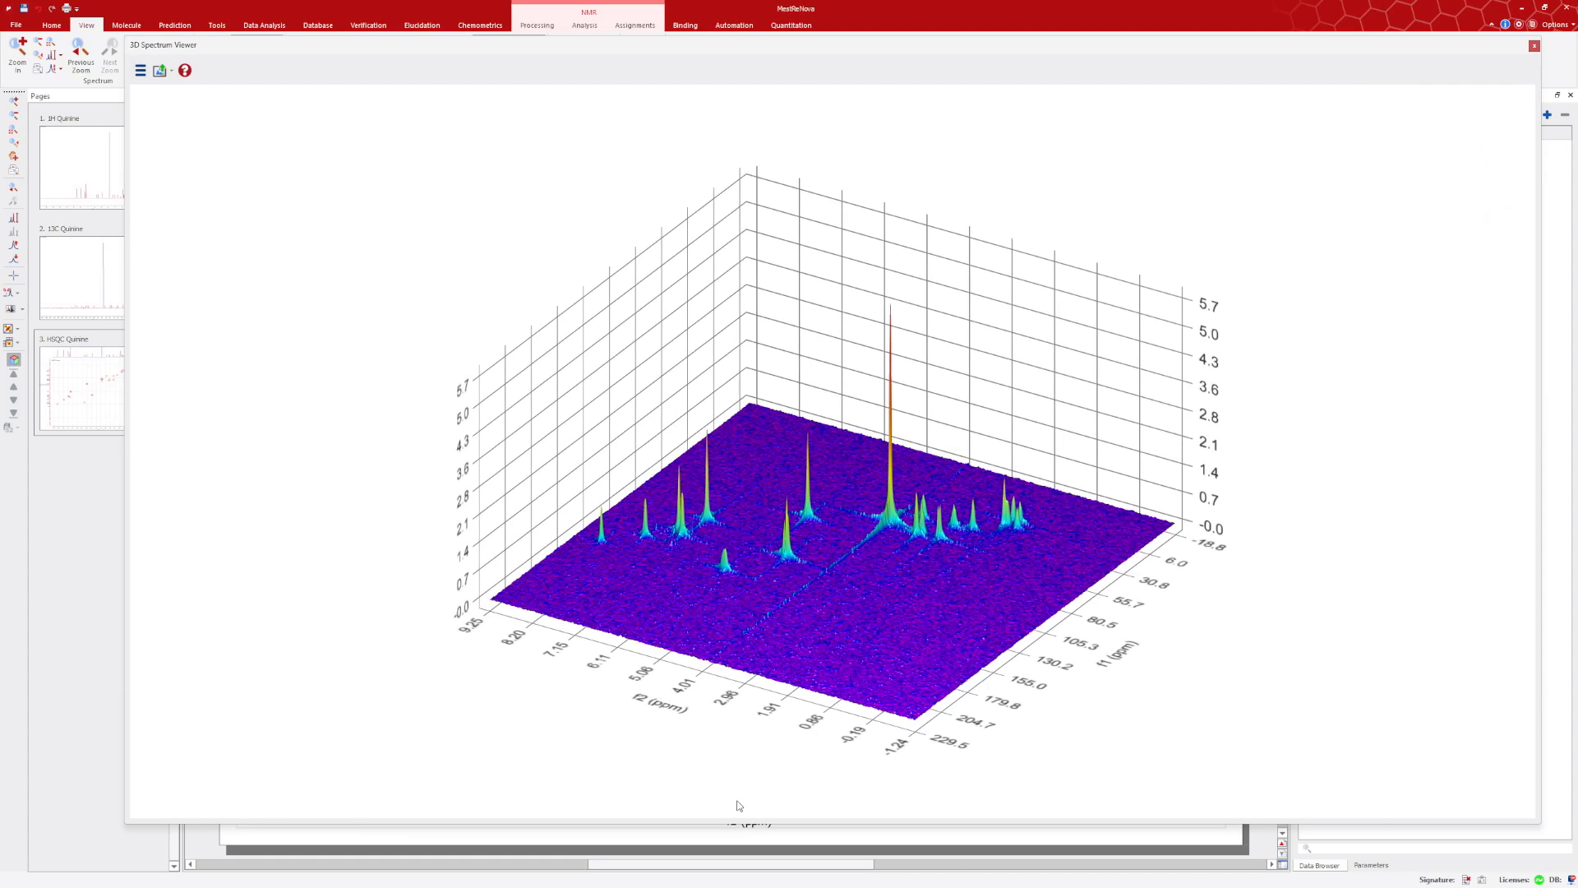
{"action": "mouse_move", "coordinate": [1088, 617]}
{"action": "left_mouse_down"}
{"action": "mouse_move", "coordinate": [946, 597]}
{"action": "mouse_move", "coordinate": [919, 564]}
{"action": "mouse_move", "coordinate": [1110, 639]}
{"action": "mouse_move", "coordinate": [1083, 629]}
{"action": "left_mouse_up"}
{"action": "scroll", "coordinate": [970, 565], "scroll_direction": "up", "scroll_amount": 2}
{"action": "scroll", "coordinate": [970, 566], "scroll_direction": "down", "scroll_amount": 3}
{"action": "scroll", "coordinate": [970, 566], "scroll_direction": "up", "scroll_amount": 1}
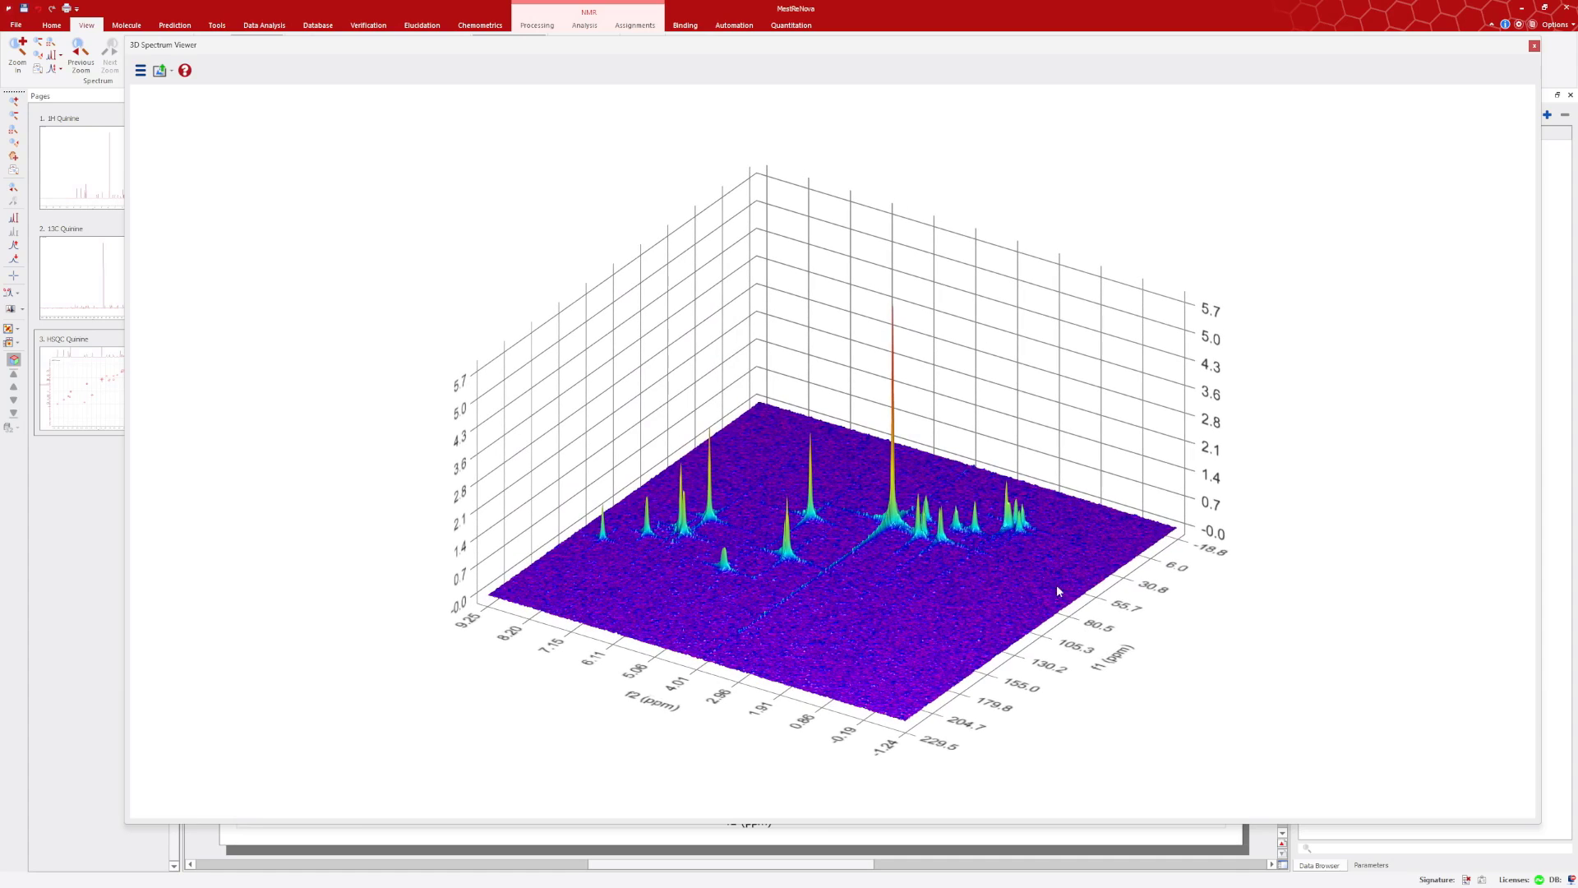
{"action": "left_click_drag", "start_coordinate": [1024, 551], "coordinate": [1003, 551]}
Mark peaks on the surface to read their coordinates, then tilt the view flatter
{"action": "left_click", "coordinate": [896, 309]}
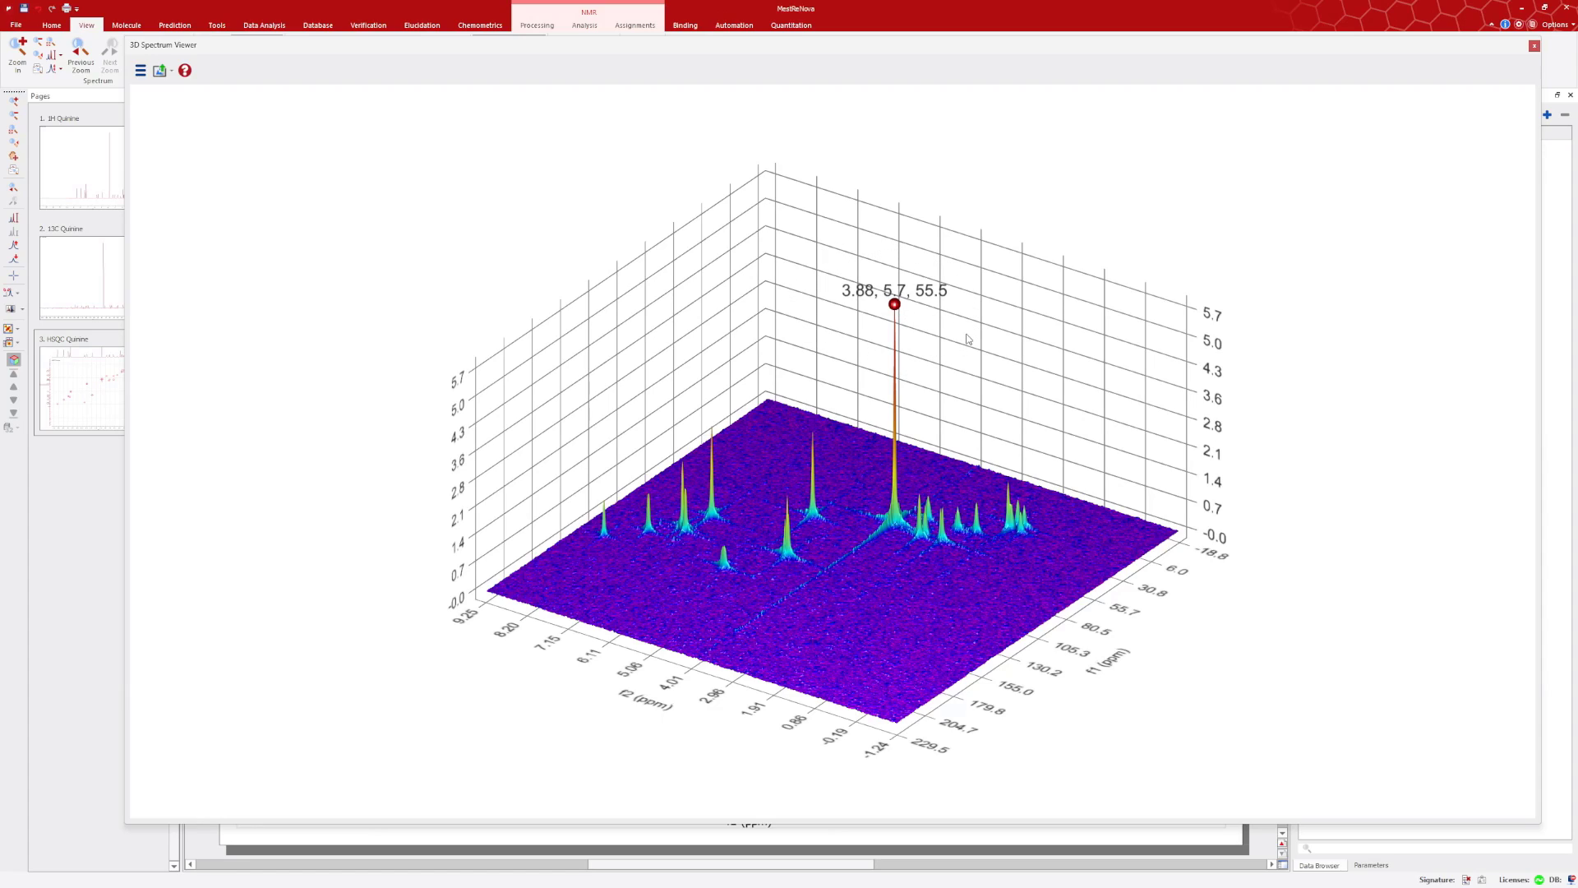
{"action": "left_click", "coordinate": [812, 434]}
{"action": "left_click_drag", "start_coordinate": [856, 515], "coordinate": [819, 459]}
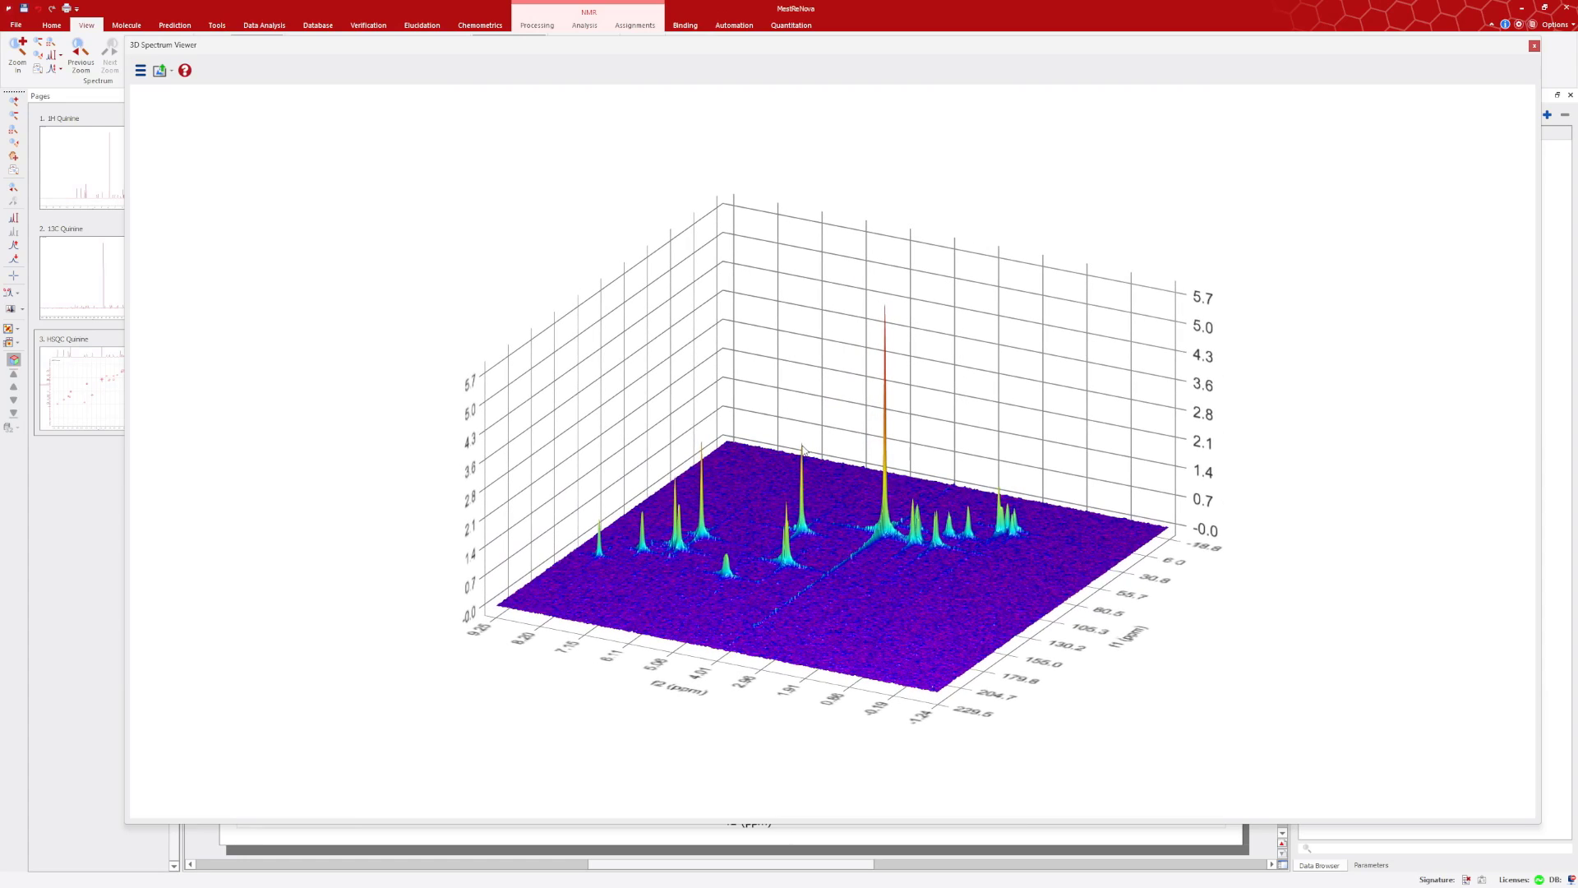
Read the peak at 5.48, 2.2, 72.2, then open 3D_Peaks in a floating 3D viewer
{"action": "left_click", "coordinate": [801, 446]}
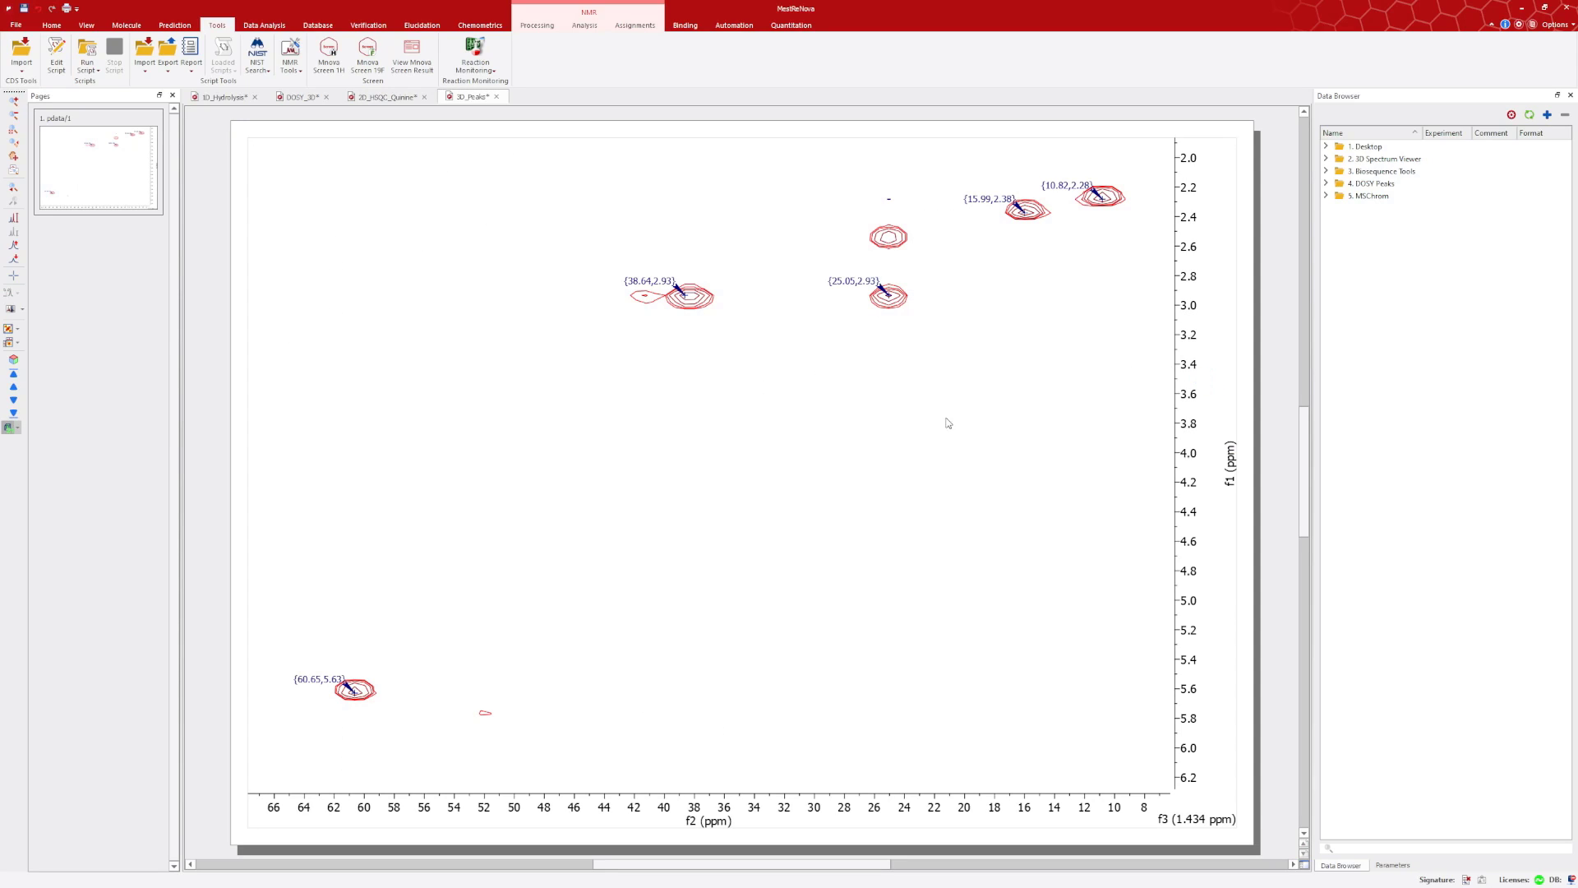
{"action": "left_click", "coordinate": [86, 25]}
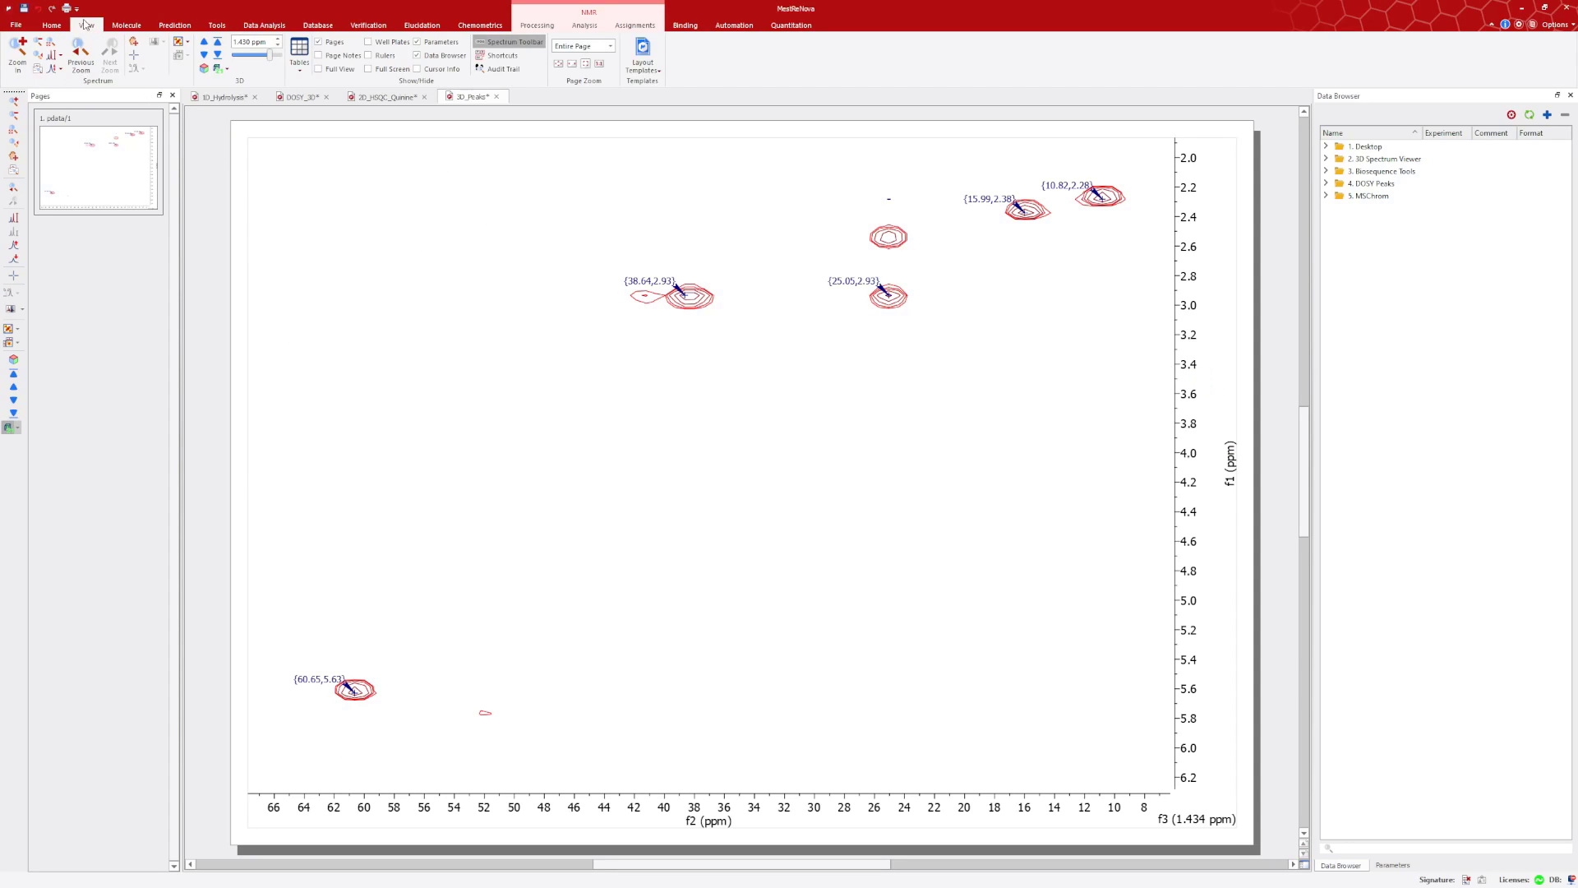
{"action": "left_click", "coordinate": [204, 71]}
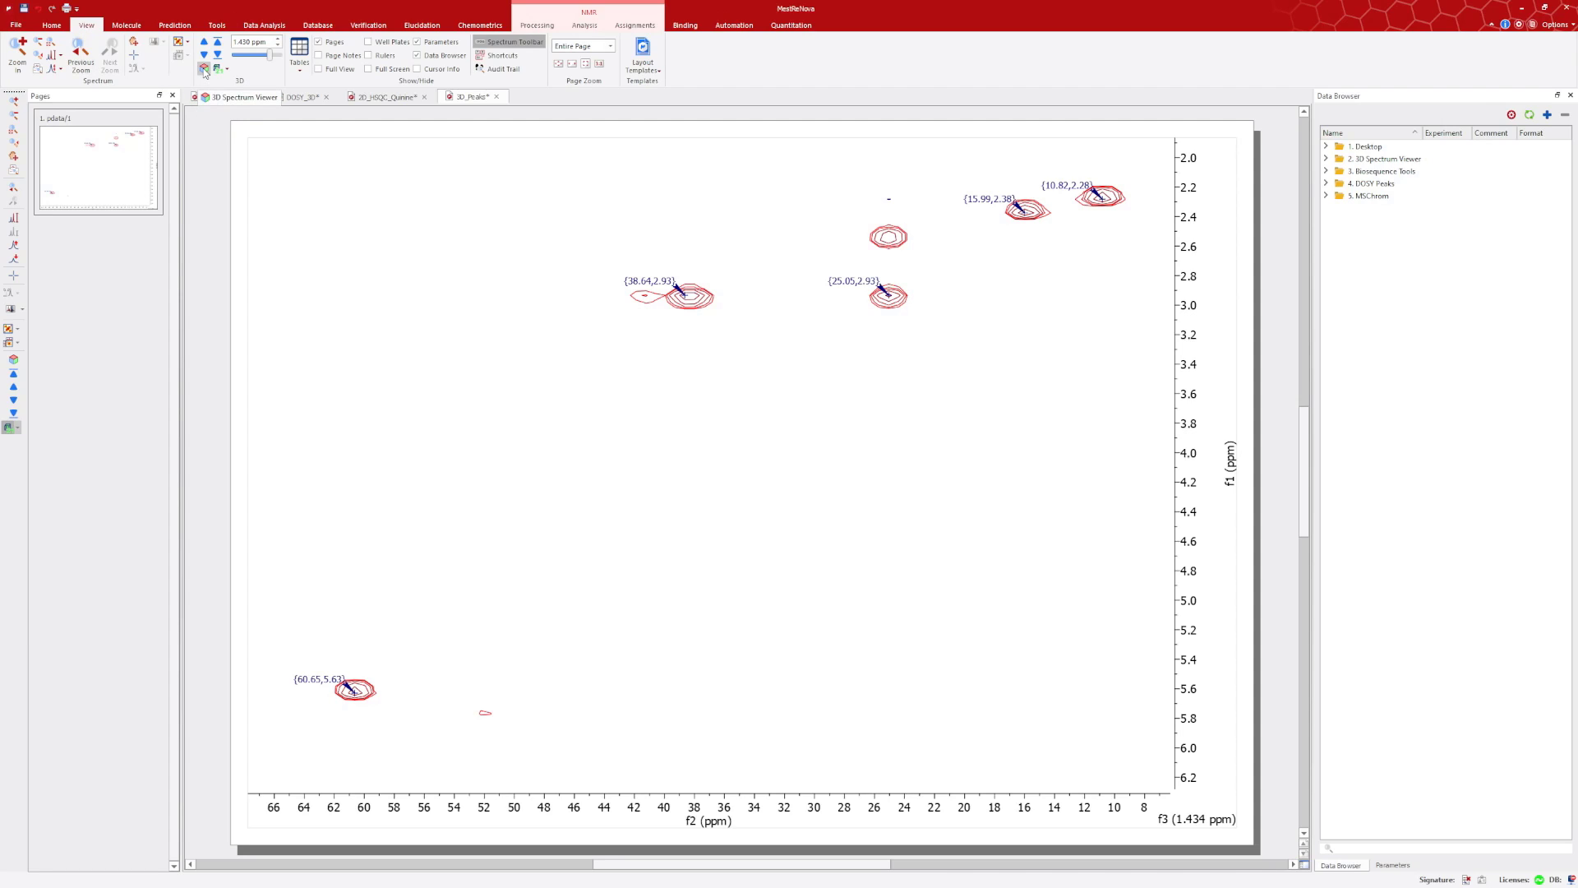
{"action": "left_click", "coordinate": [204, 71]}
{"action": "left_click", "coordinate": [204, 71]}
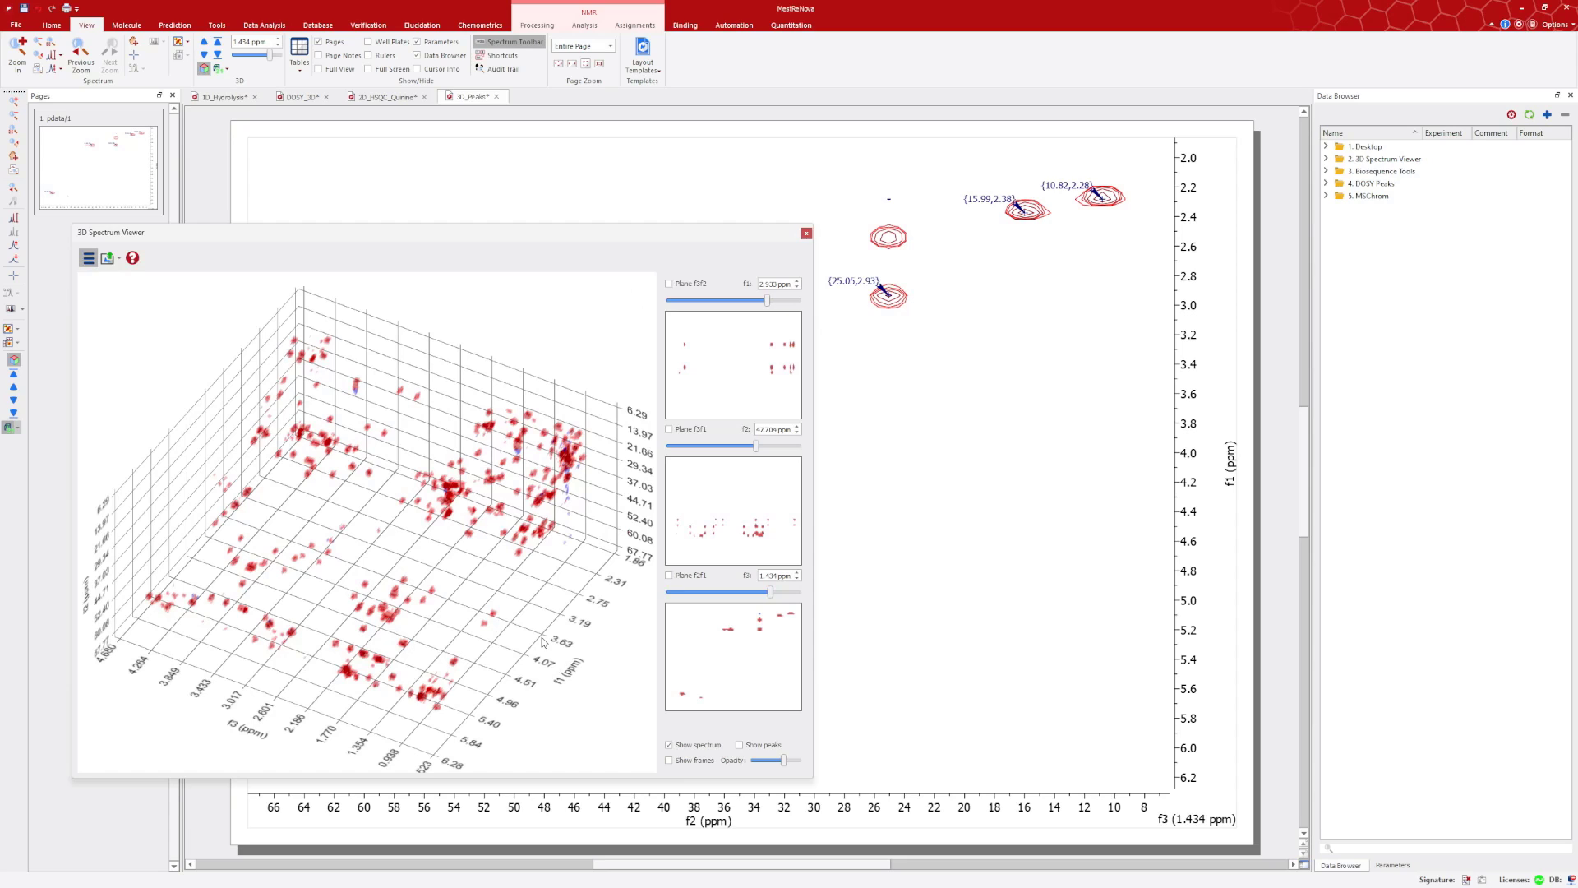
Rotate the 3D peak cloud back and forth to several new viewing angles
{"action": "left_click_drag", "start_coordinate": [542, 642], "coordinate": [446, 659]}
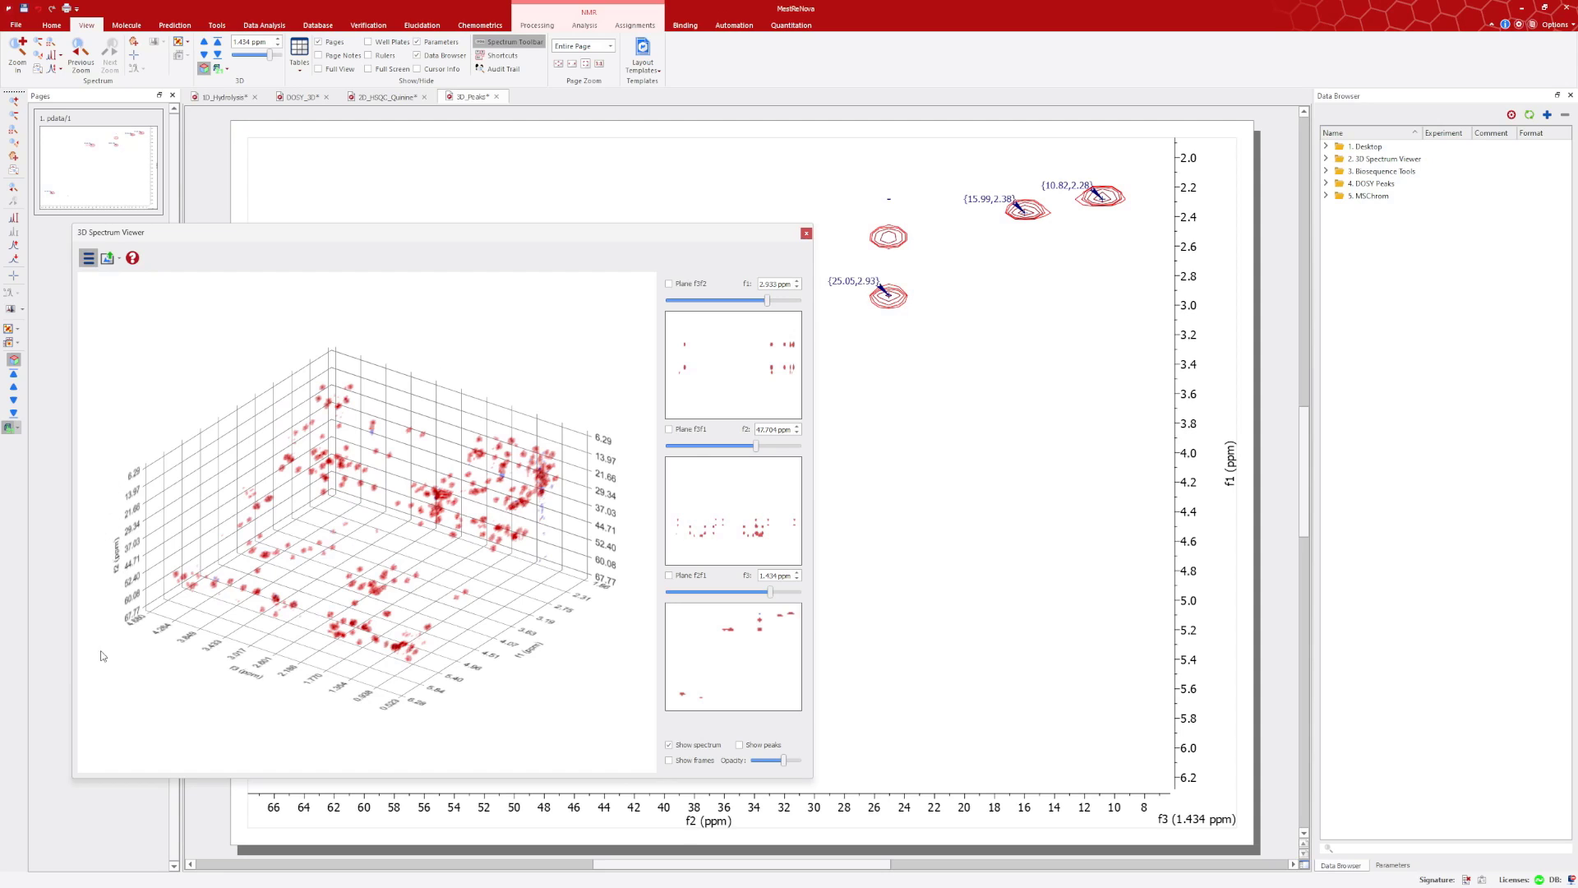
{"action": "left_click_drag", "start_coordinate": [454, 588], "coordinate": [391, 558]}
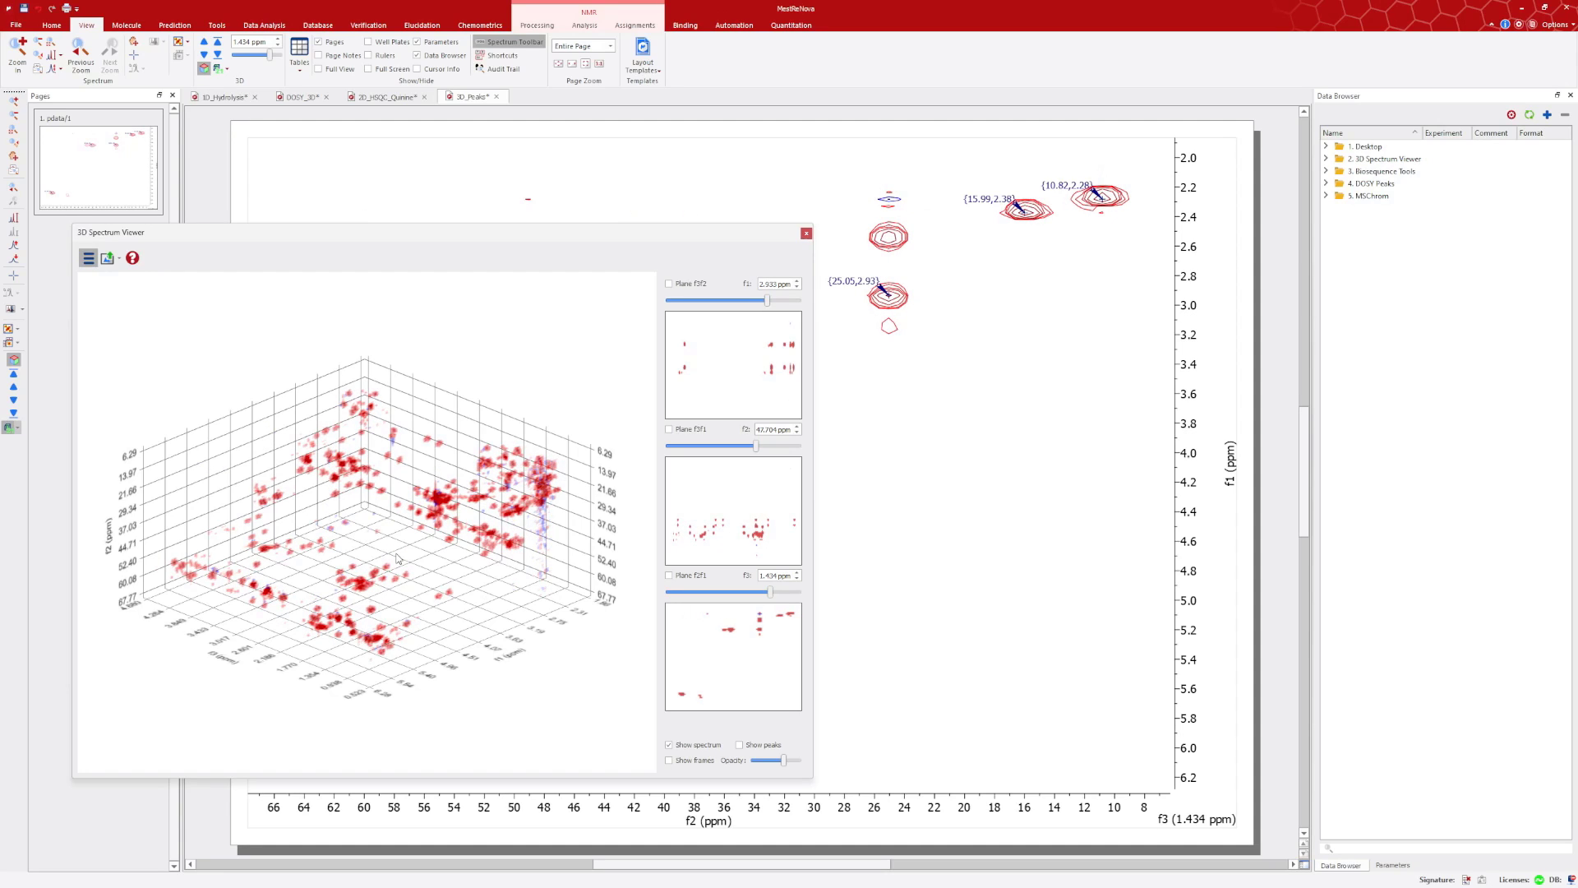
{"action": "left_click_drag", "start_coordinate": [409, 582], "coordinate": [453, 620]}
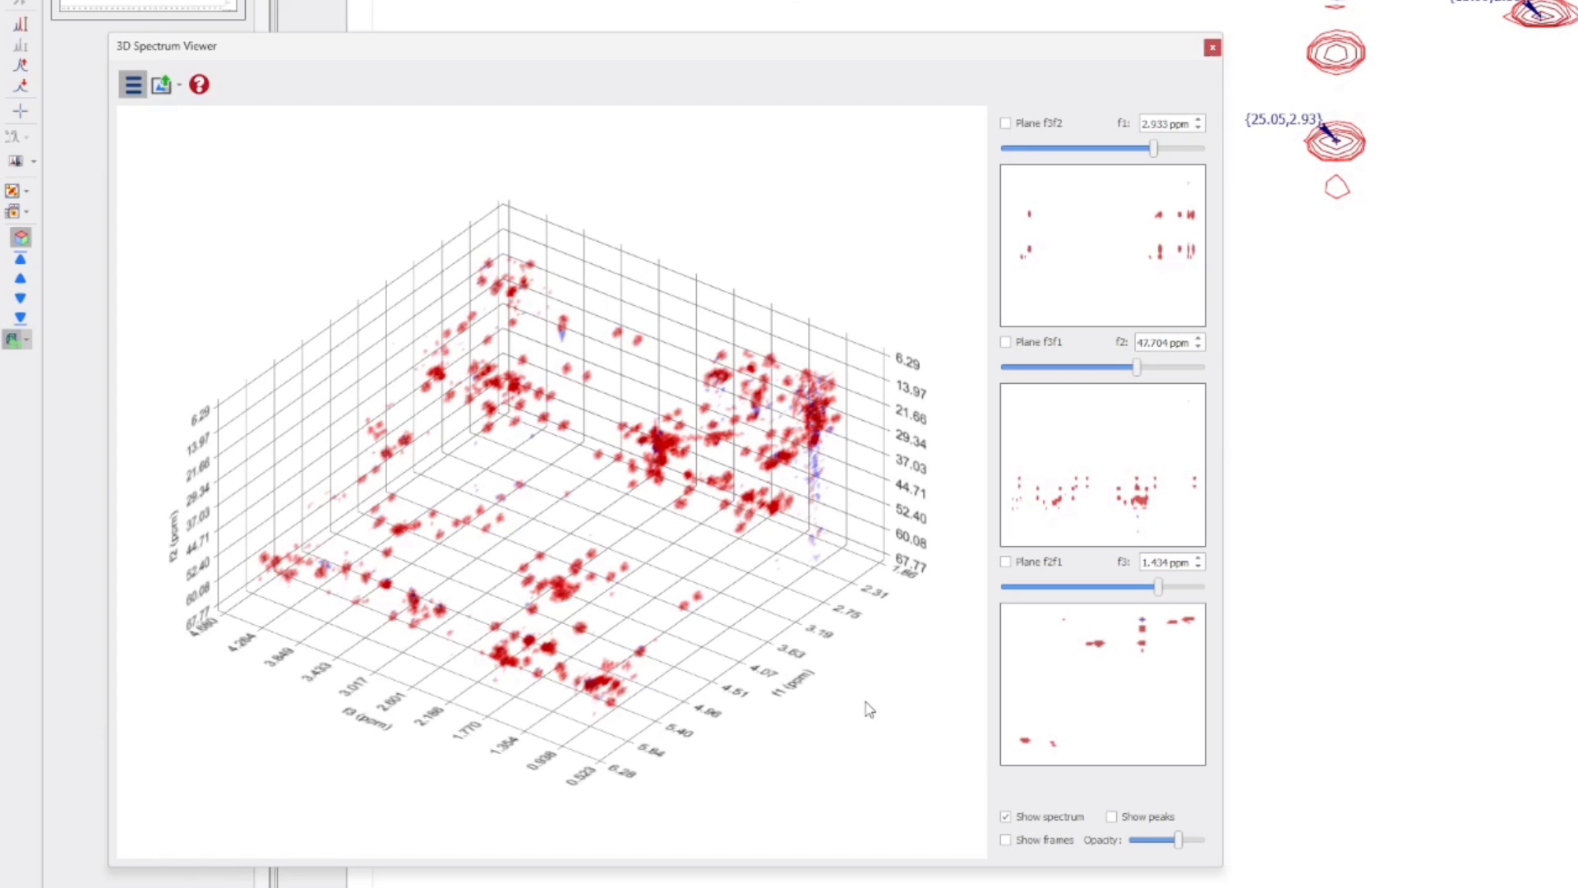
{"action": "mouse_move", "coordinate": [861, 471]}
{"action": "left_mouse_down"}
{"action": "mouse_move", "coordinate": [804, 434]}
{"action": "mouse_move", "coordinate": [840, 490]}
{"action": "left_mouse_up"}
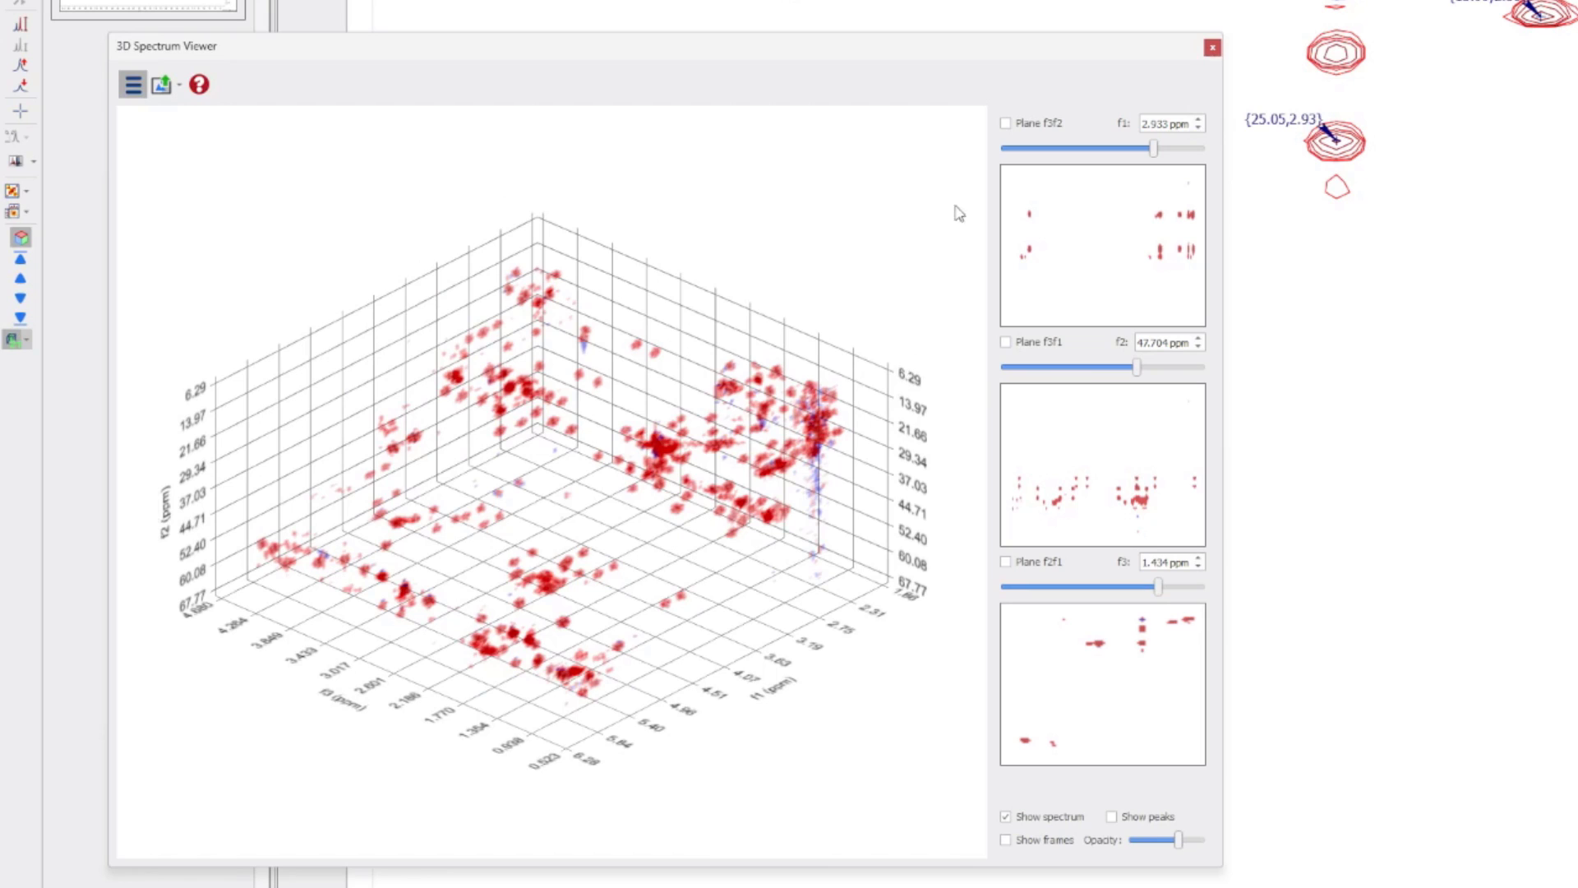
Show the f3f2 plane, slide it to another f1 position, and add the f3f1 and f2f1 planes
{"action": "left_click", "coordinate": [1005, 123]}
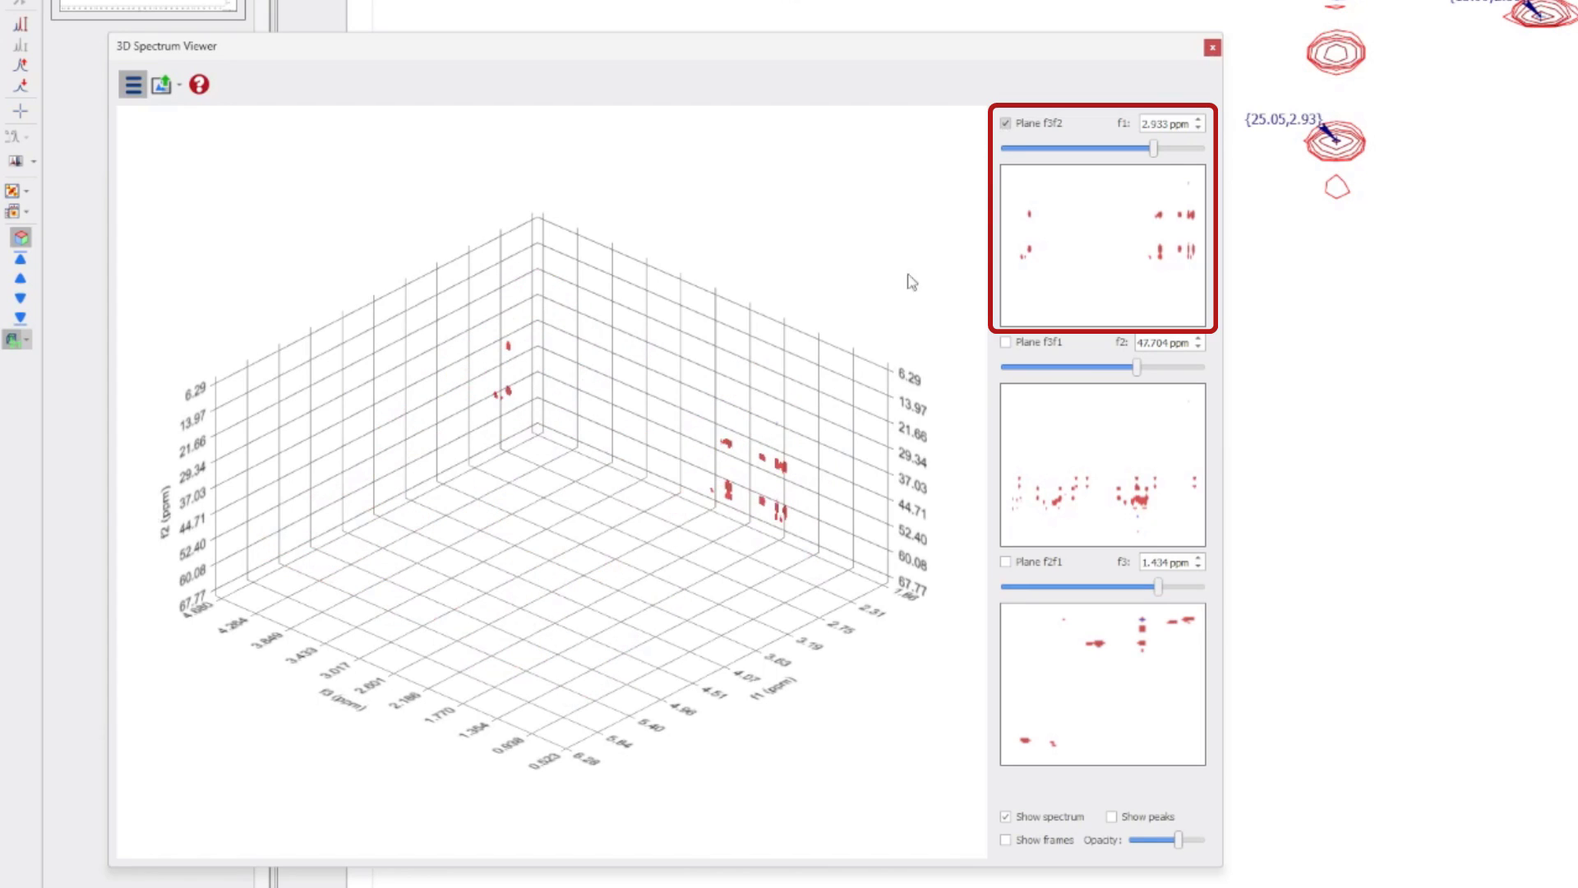
{"action": "left_click_drag", "start_coordinate": [1152, 158], "coordinate": [1077, 150]}
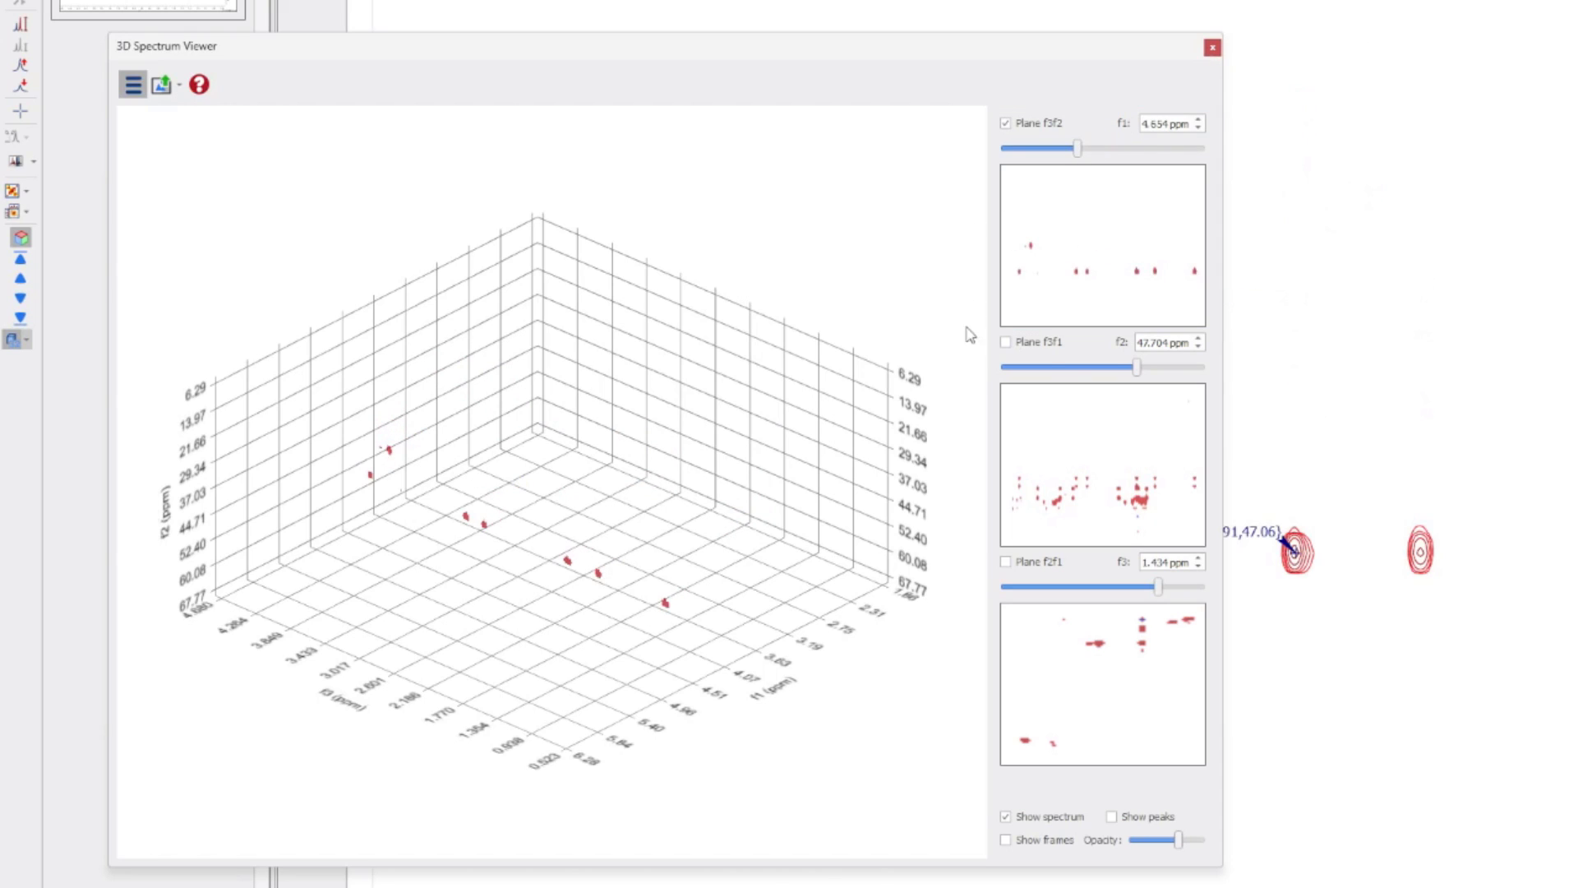
{"action": "left_click", "coordinate": [1006, 342]}
{"action": "left_click", "coordinate": [1006, 562]}
Switch off the f2f1, f3f1 and f3f2 planes, then rotate the full spectrum to inspect its depth
{"action": "left_click", "coordinate": [1006, 563]}
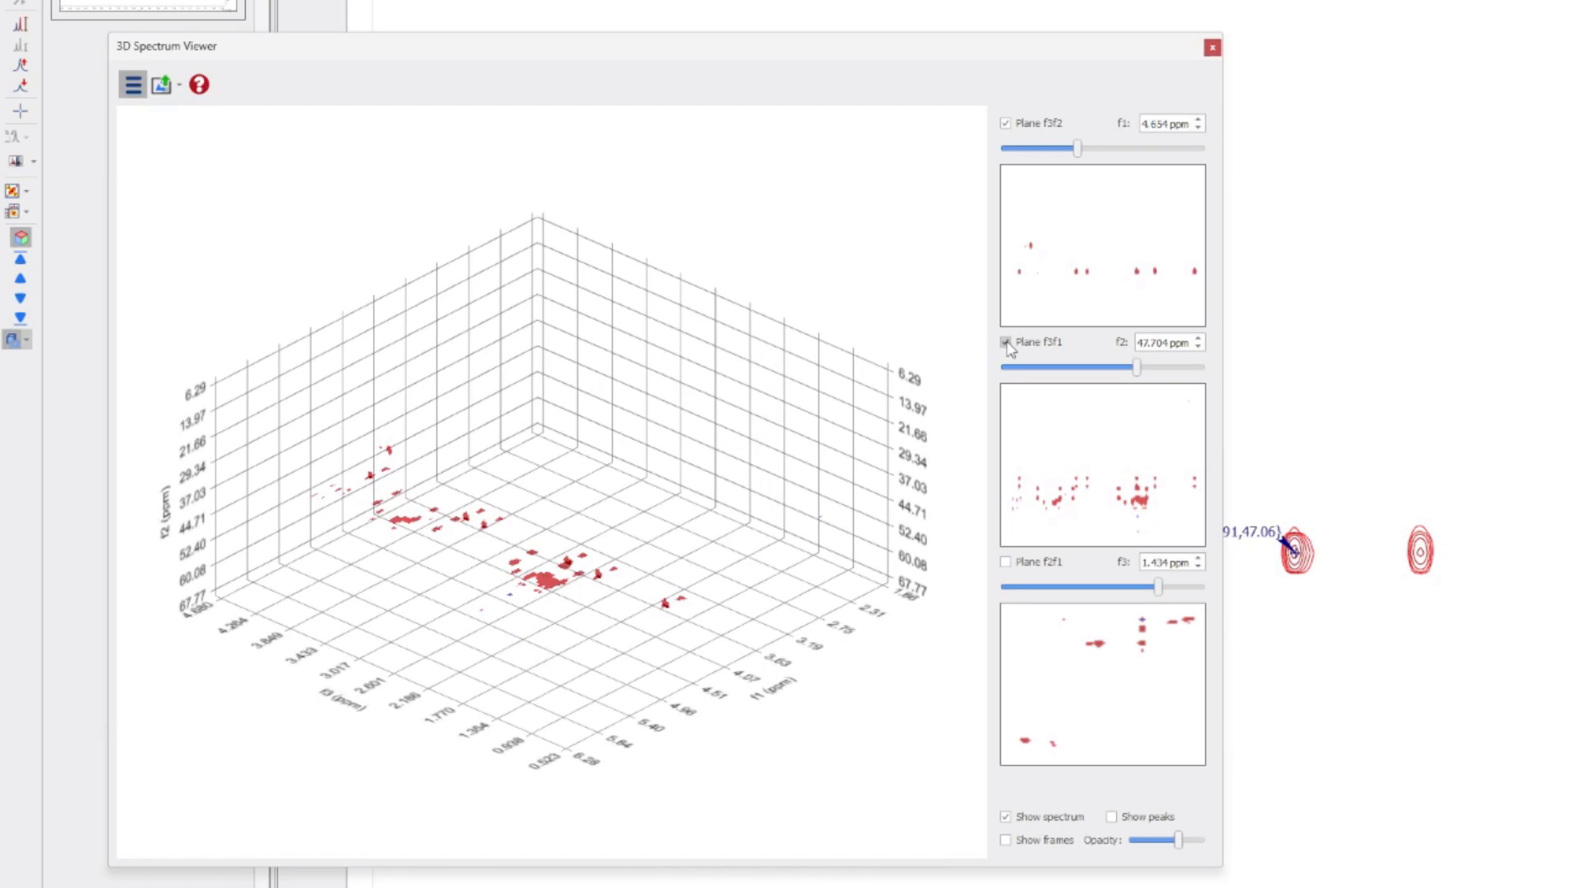
{"action": "left_click", "coordinate": [1006, 342]}
{"action": "left_click", "coordinate": [1006, 123]}
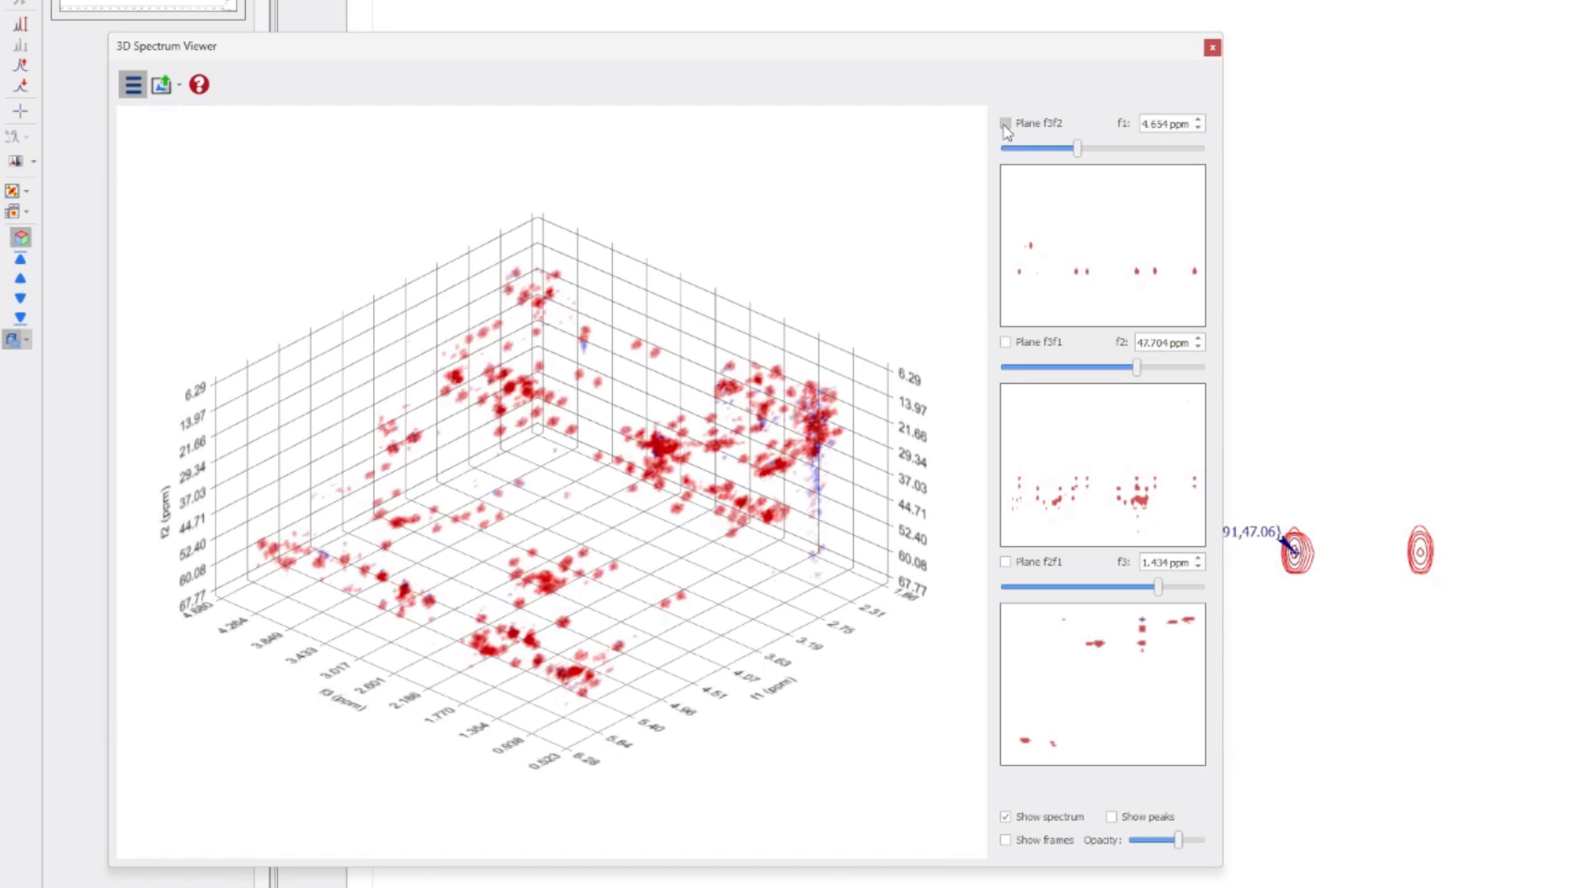
{"action": "left_click_drag", "start_coordinate": [855, 503], "coordinate": [908, 530]}
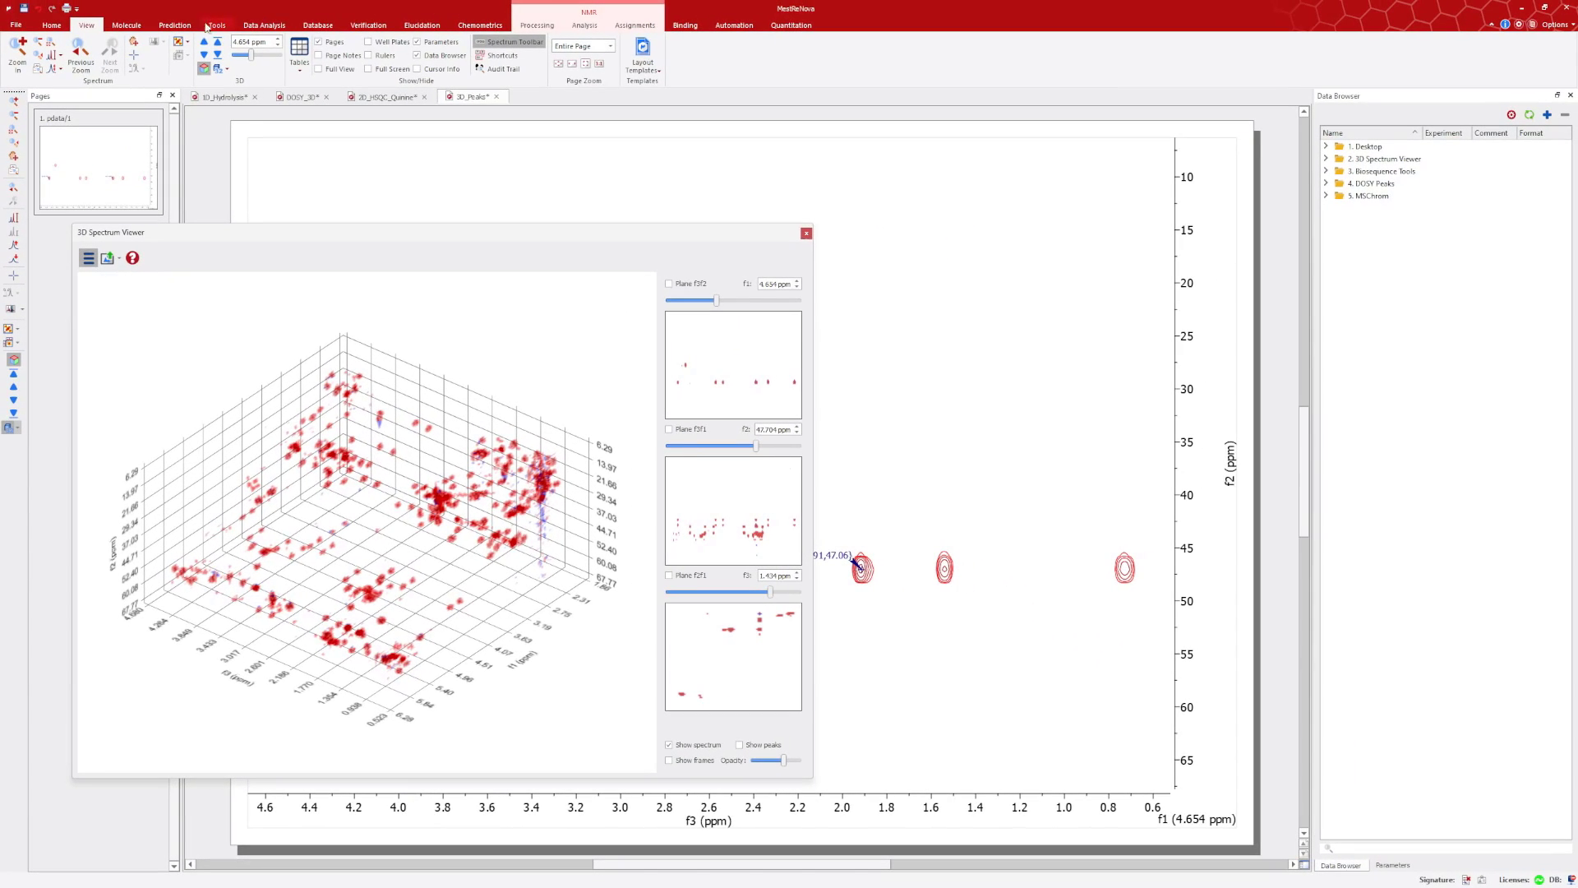
Step through the f3f2 planes, first to last, and settle on an f1 plane containing peaks
{"action": "left_click", "coordinate": [204, 42]}
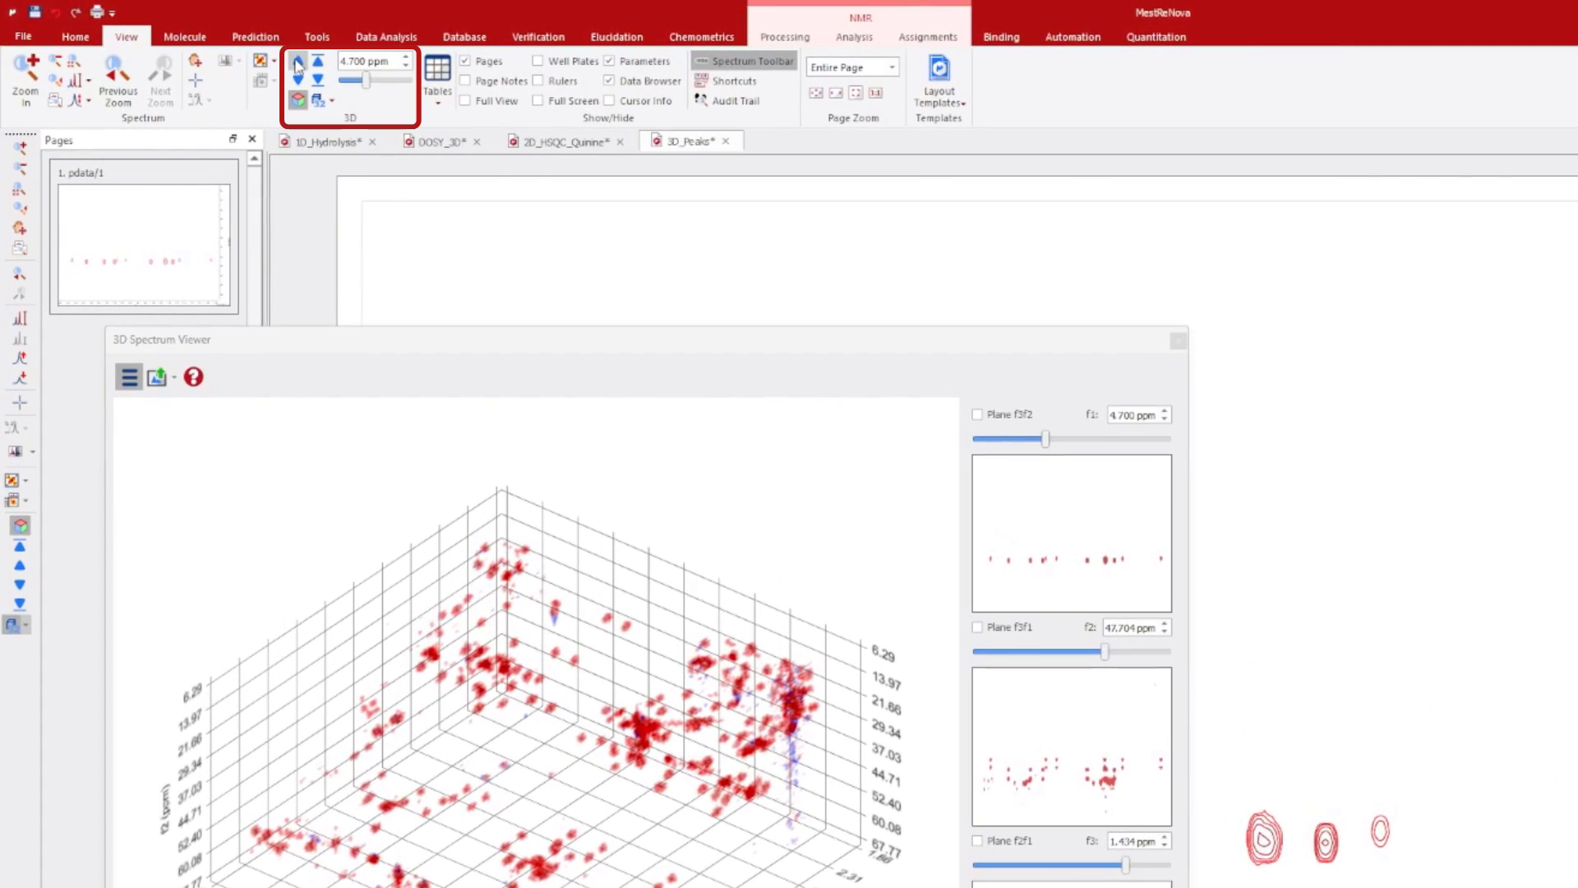
{"action": "left_click", "coordinate": [298, 64]}
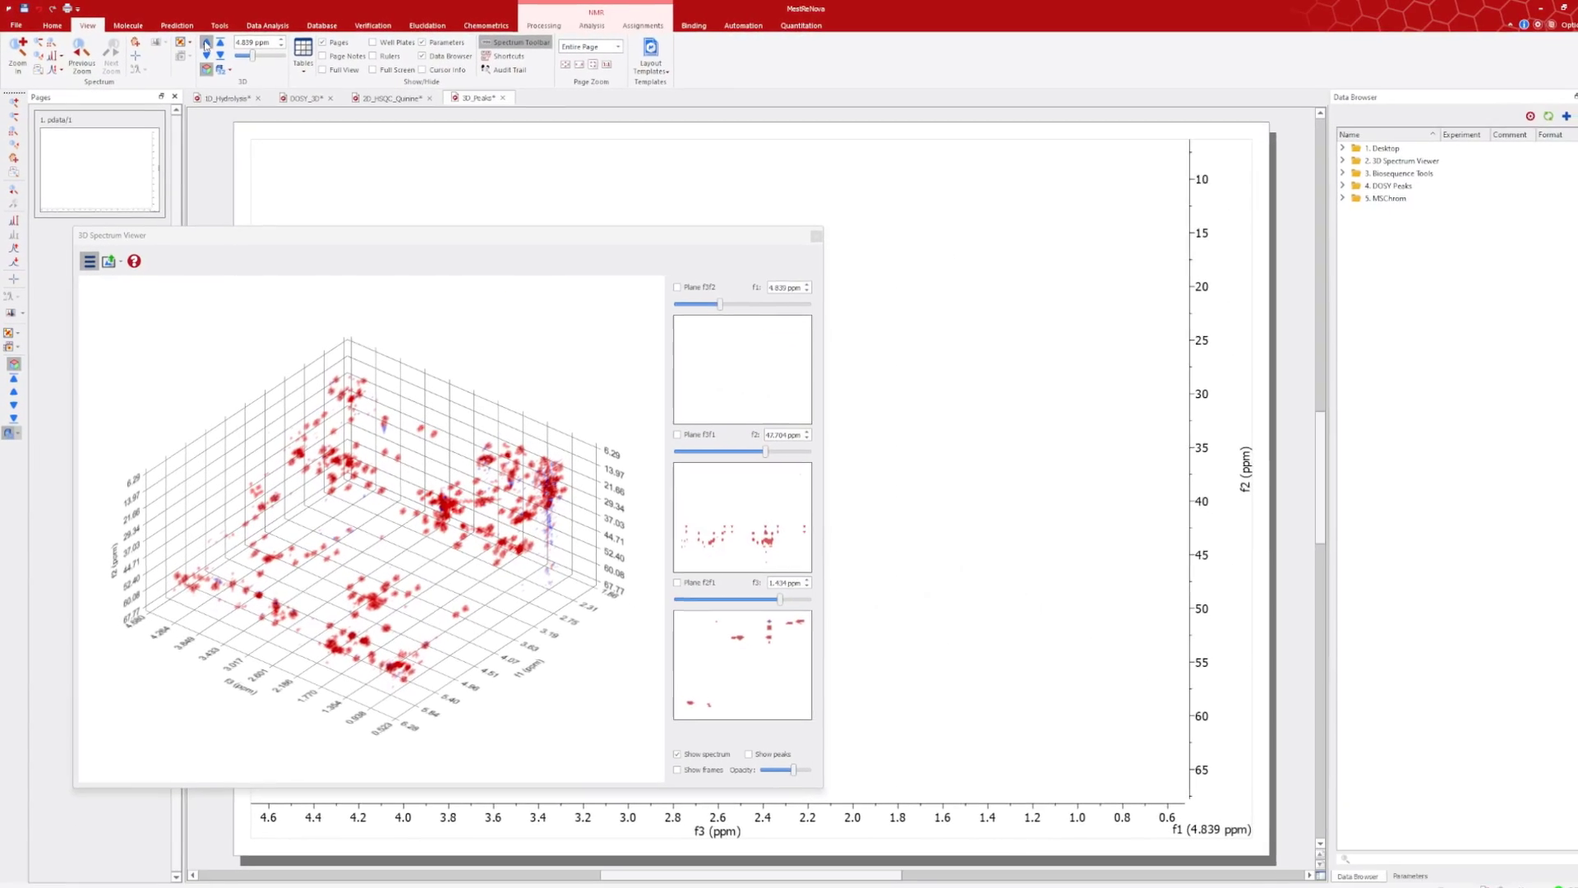
{"action": "left_click", "coordinate": [219, 52]}
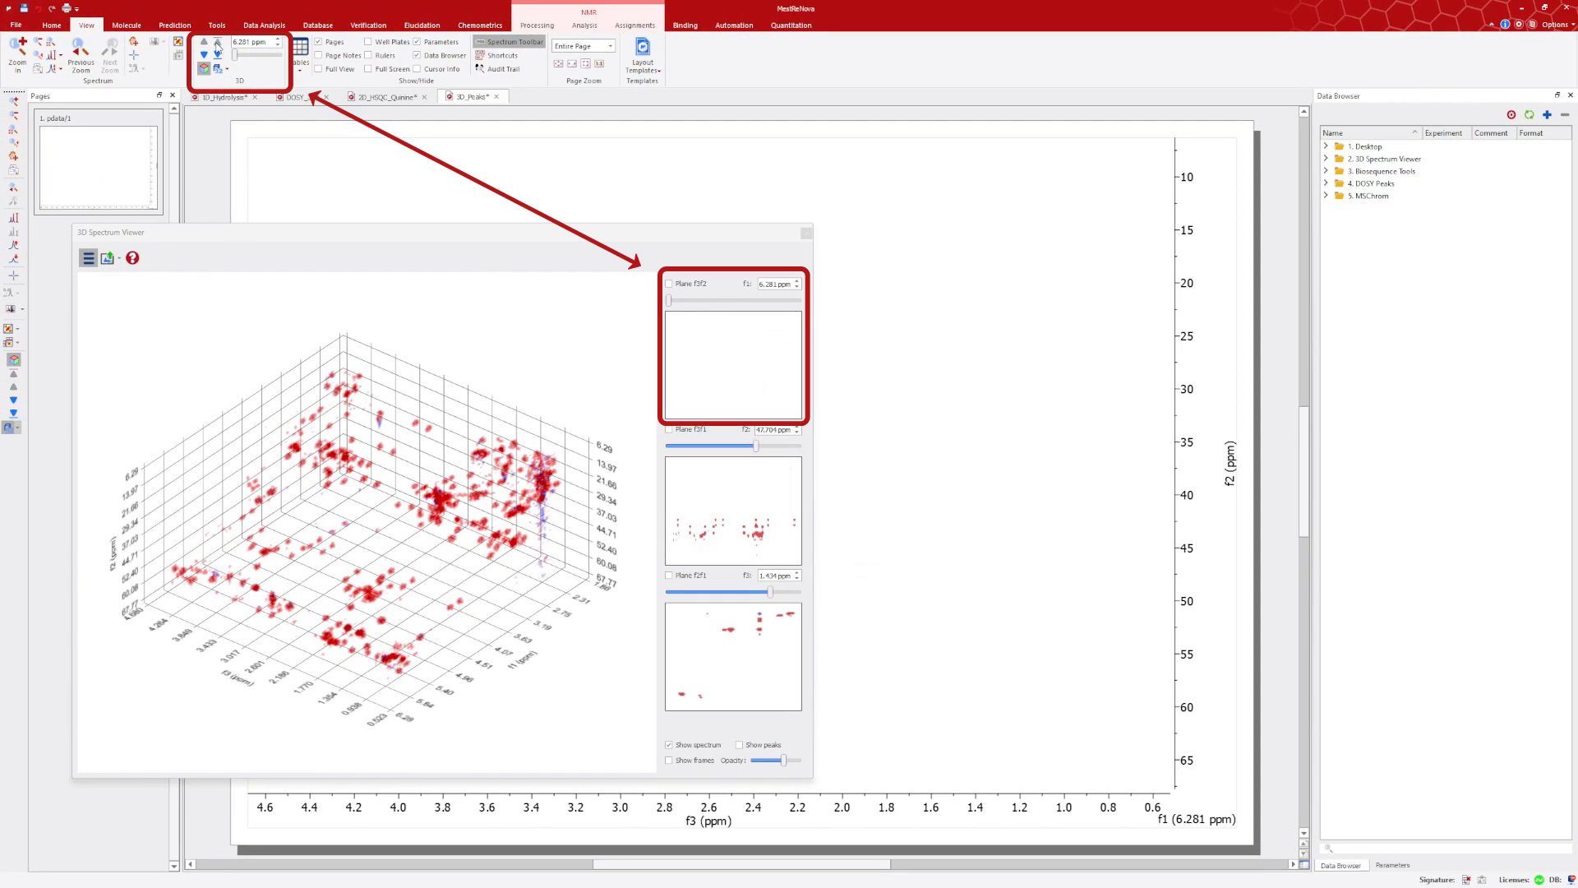
{"action": "left_click", "coordinate": [218, 55]}
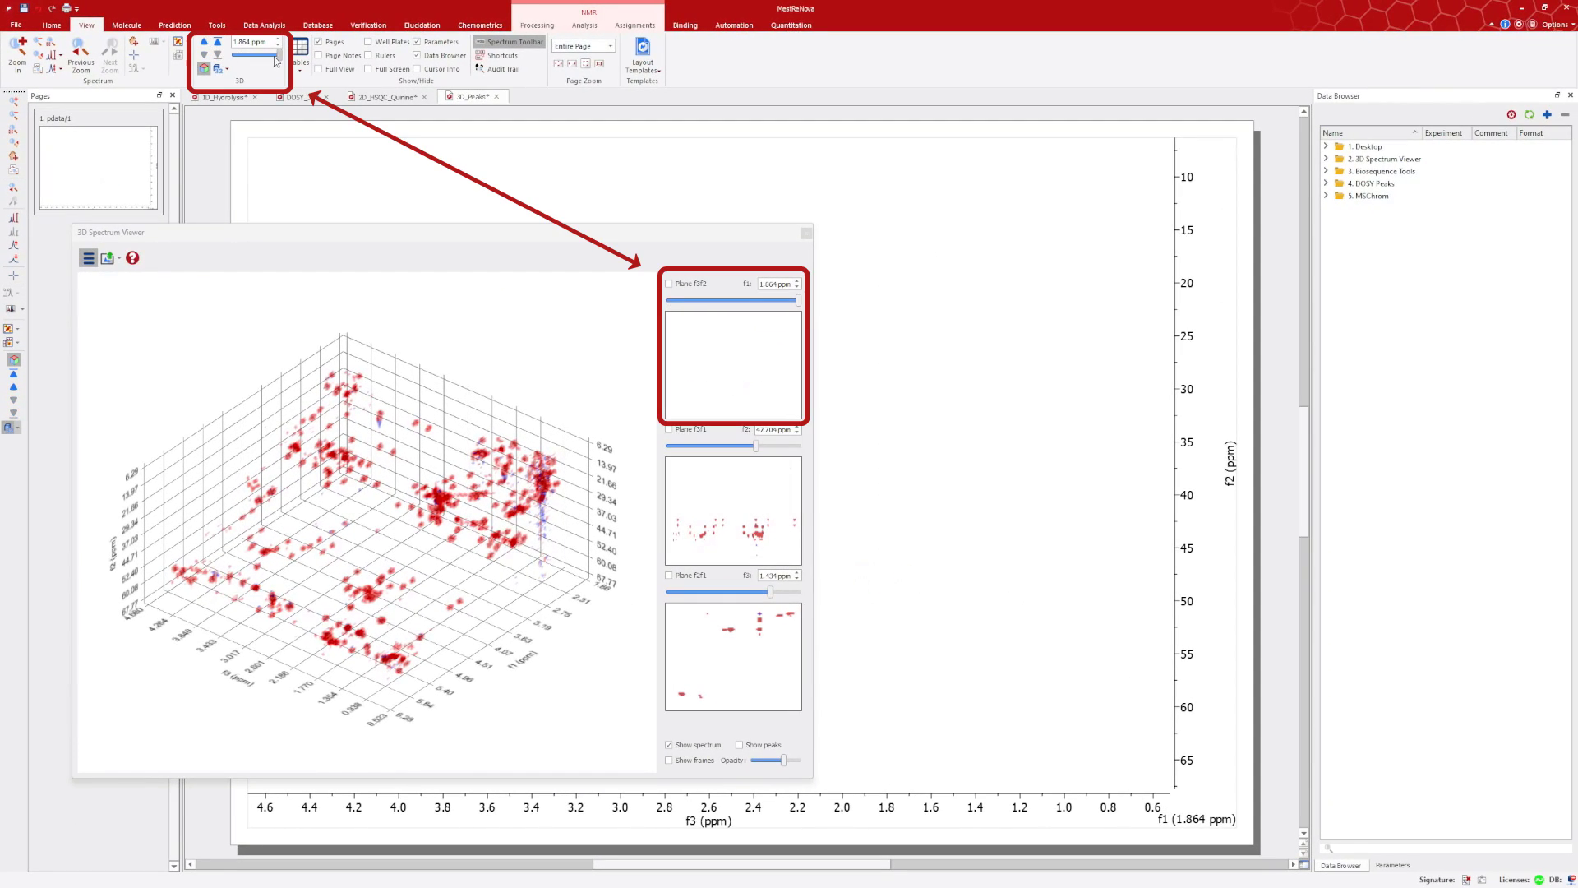
{"action": "left_click_drag", "start_coordinate": [277, 56], "coordinate": [274, 62]}
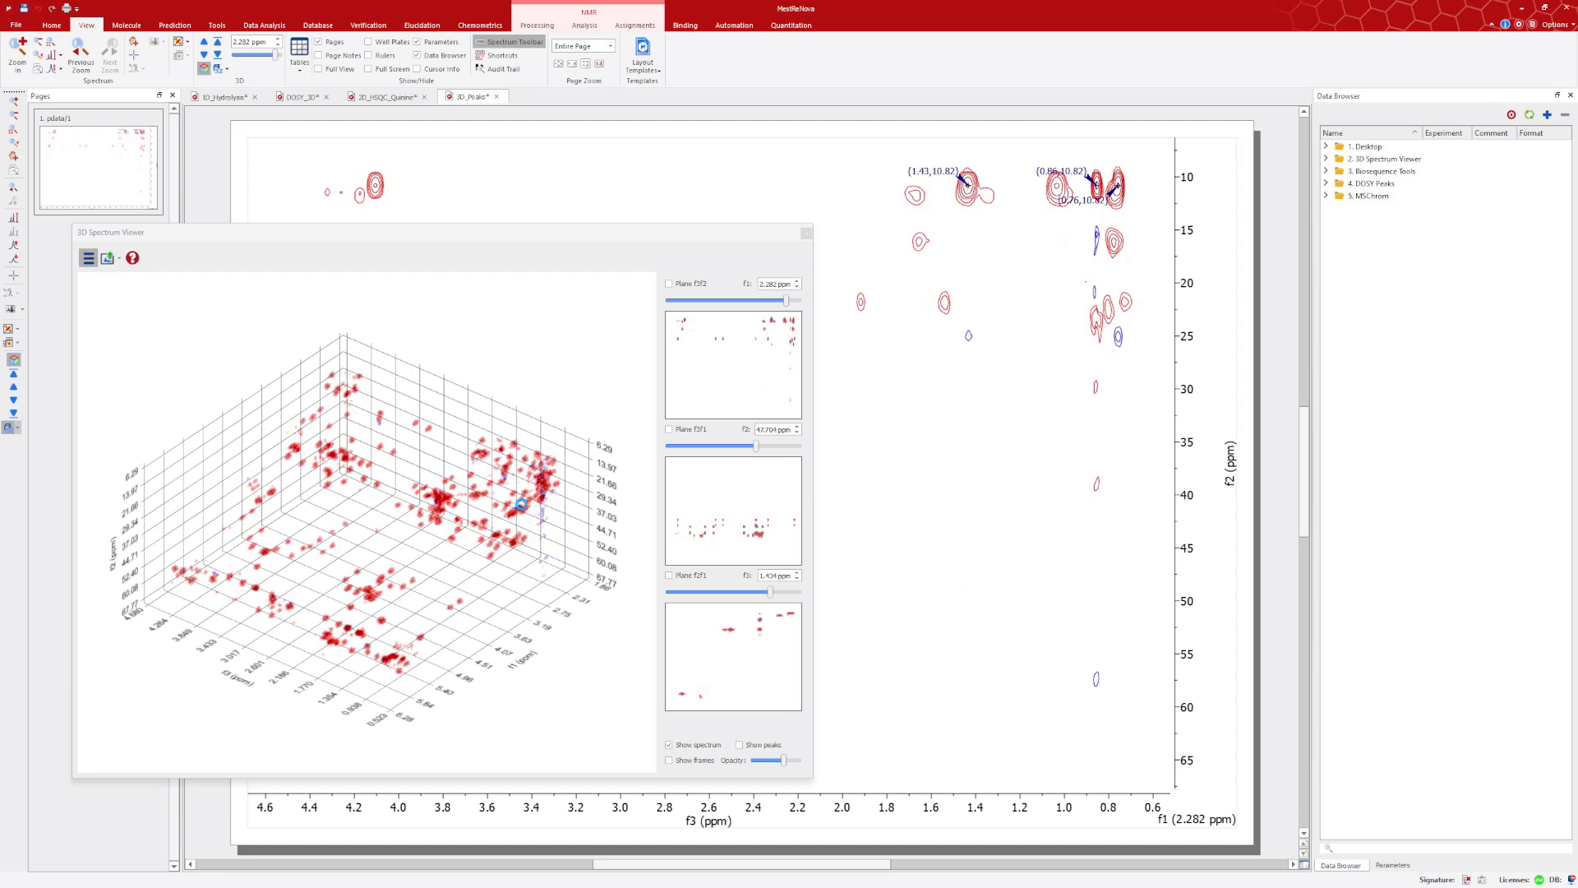
Switch the 2D view to the f3f1 plane and slide it to f2 31.525 ppm
{"action": "left_click", "coordinate": [227, 69]}
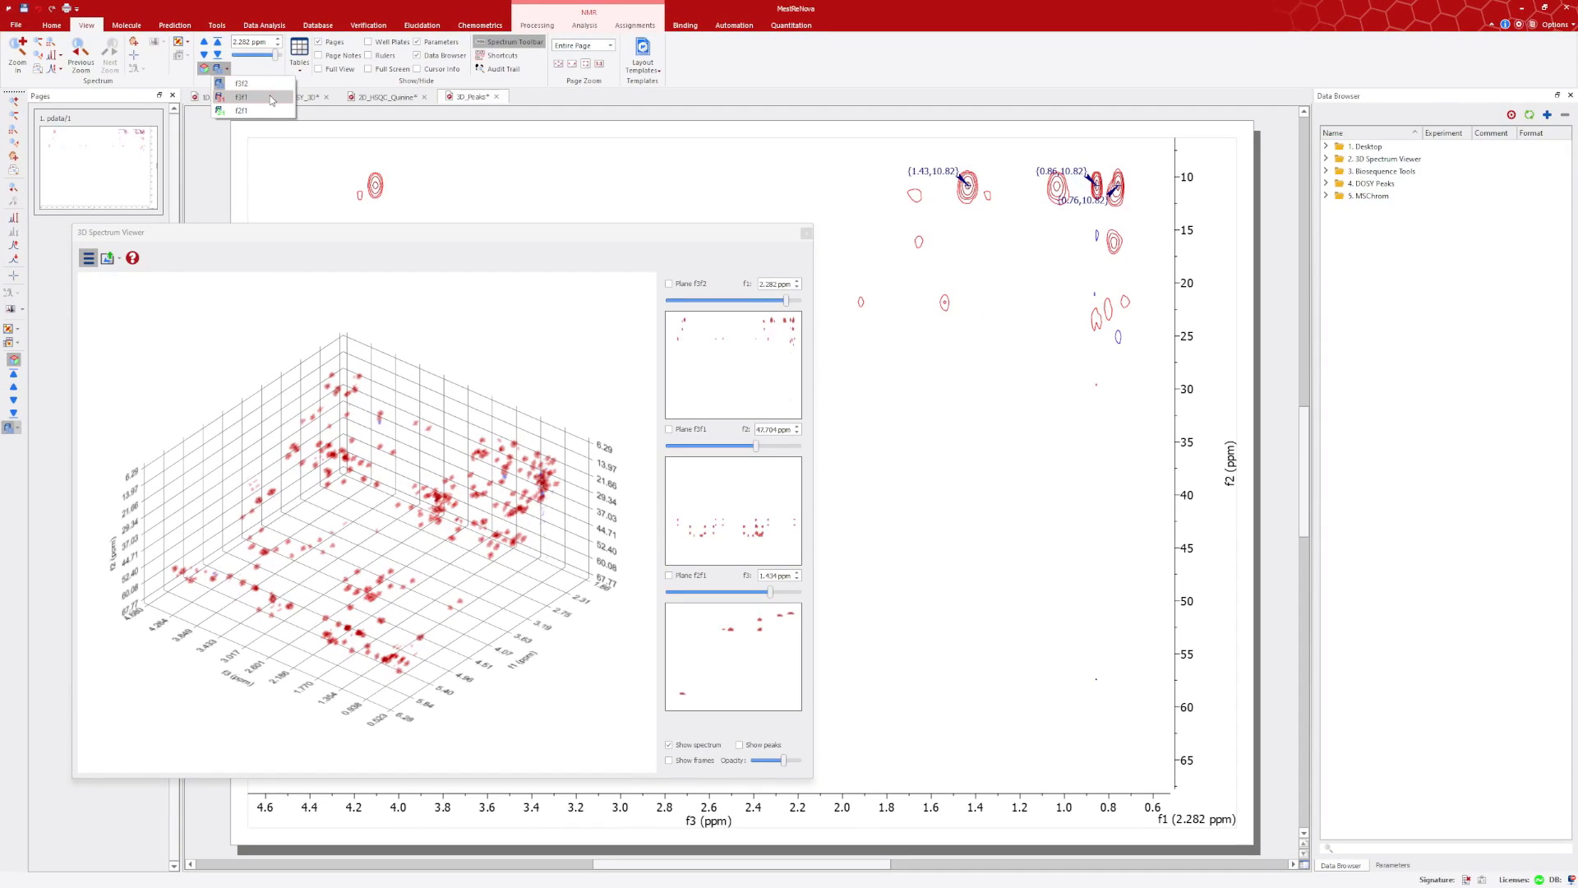
{"action": "left_click", "coordinate": [272, 99]}
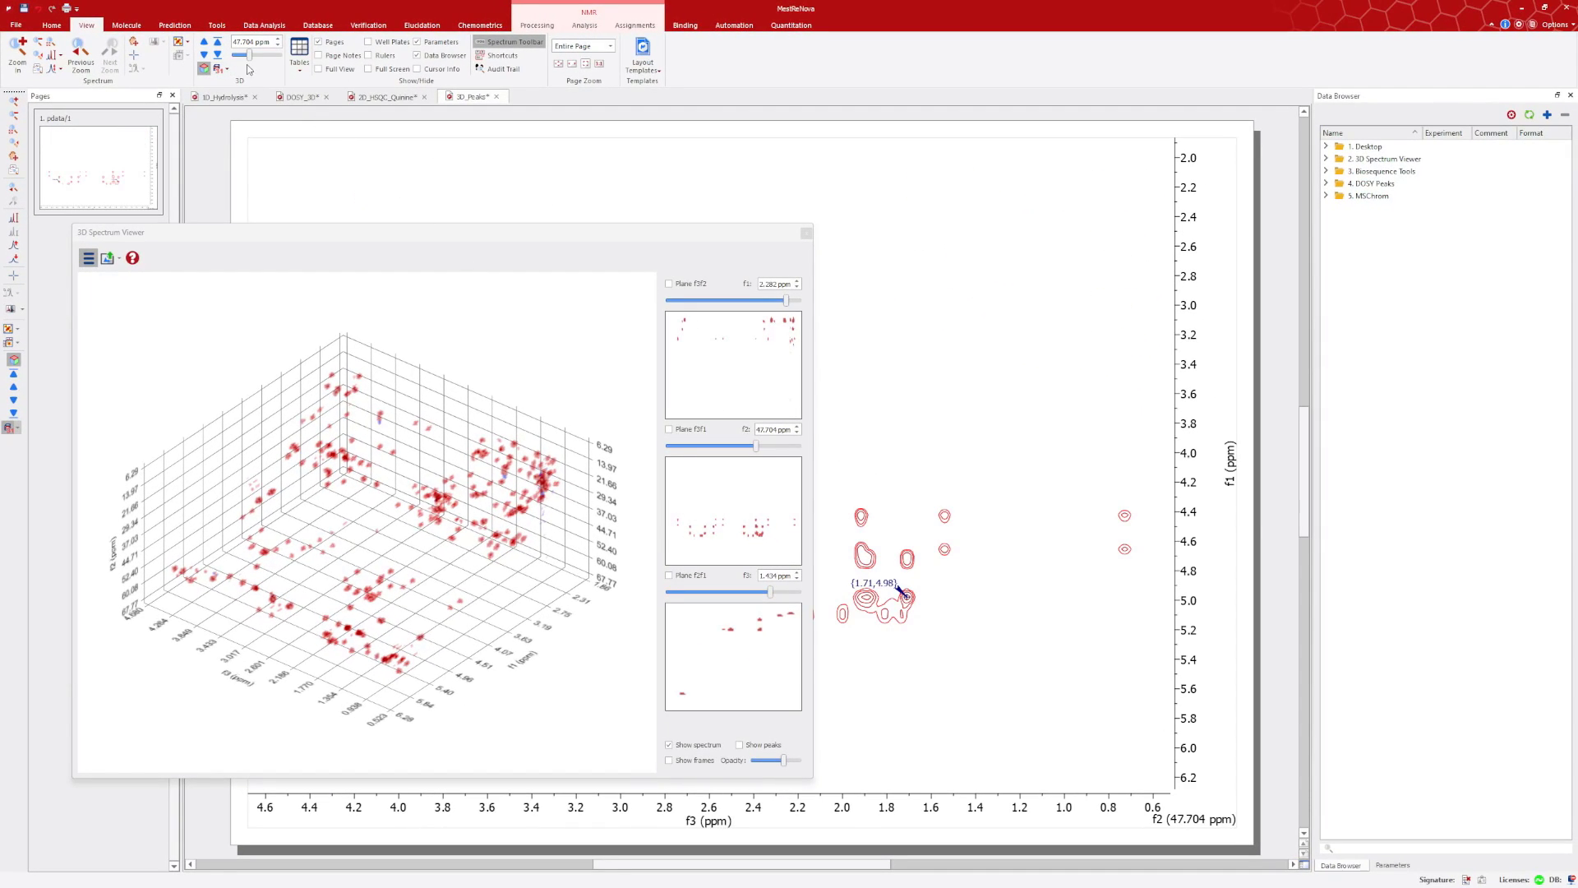
{"action": "left_click_drag", "start_coordinate": [249, 62], "coordinate": [262, 59]}
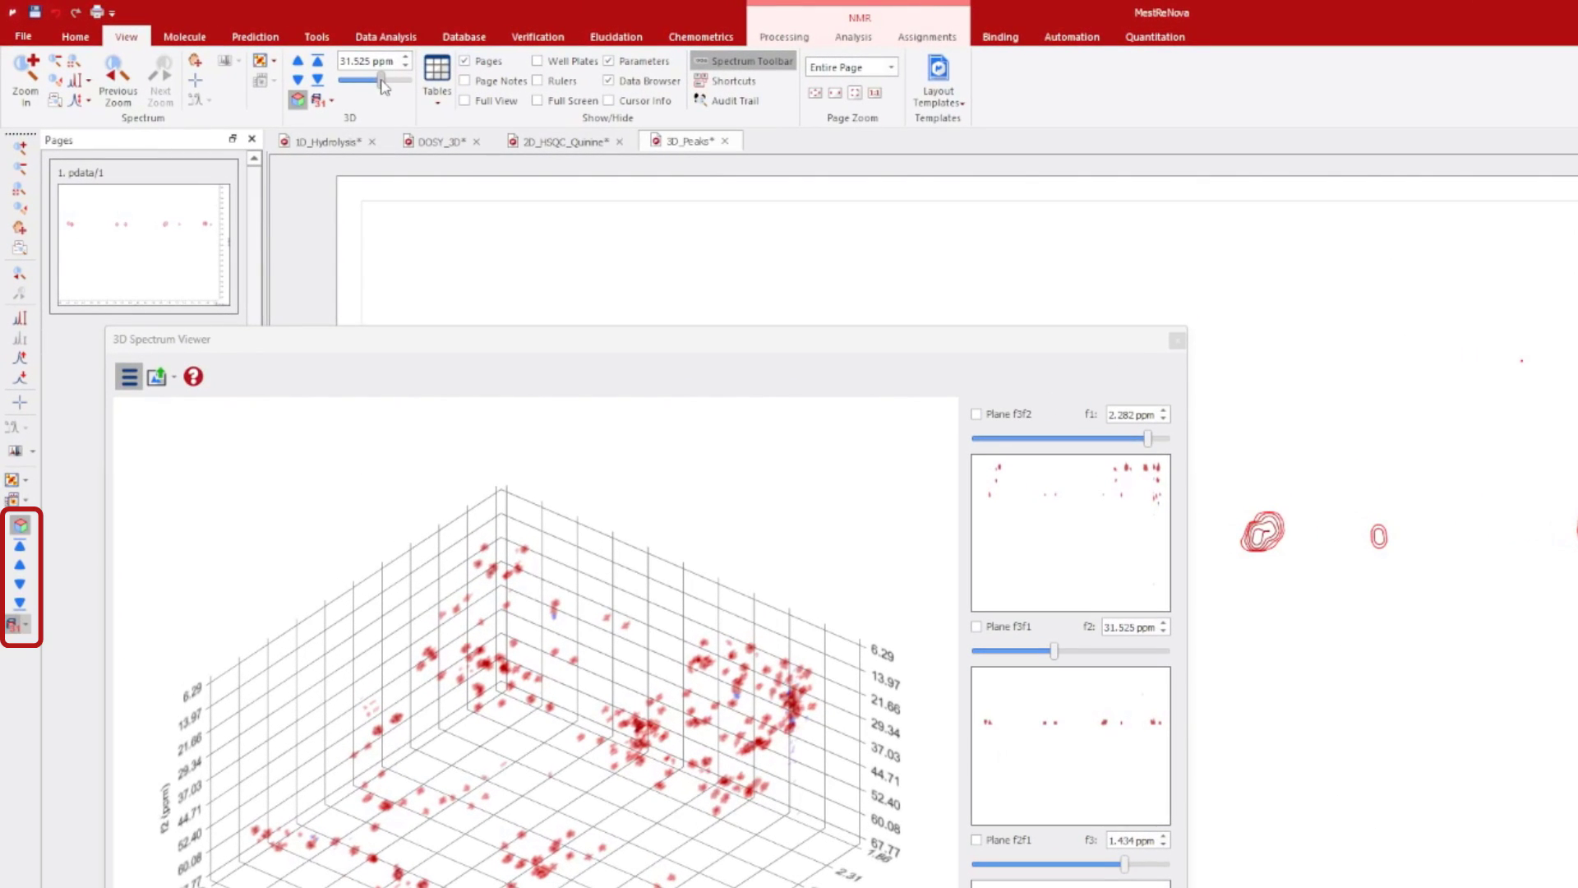
Nudge the f3f1 plane to f2 32.172 ppm and toggle the spectrum points off and on
{"action": "left_click_drag", "start_coordinate": [383, 86], "coordinate": [379, 86]}
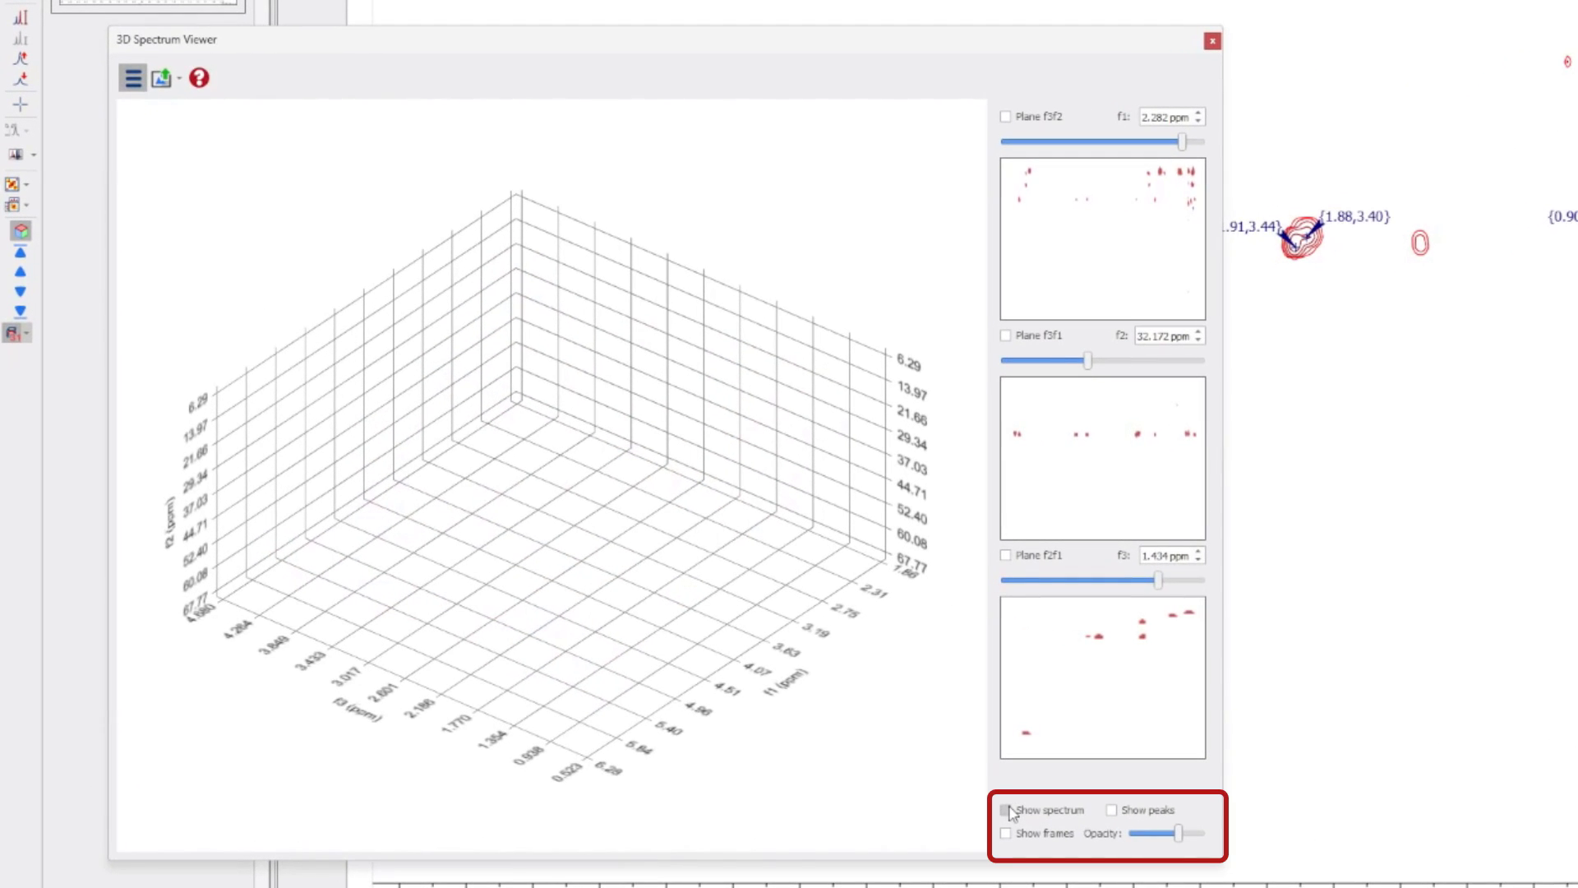
{"action": "left_click", "coordinate": [669, 744]}
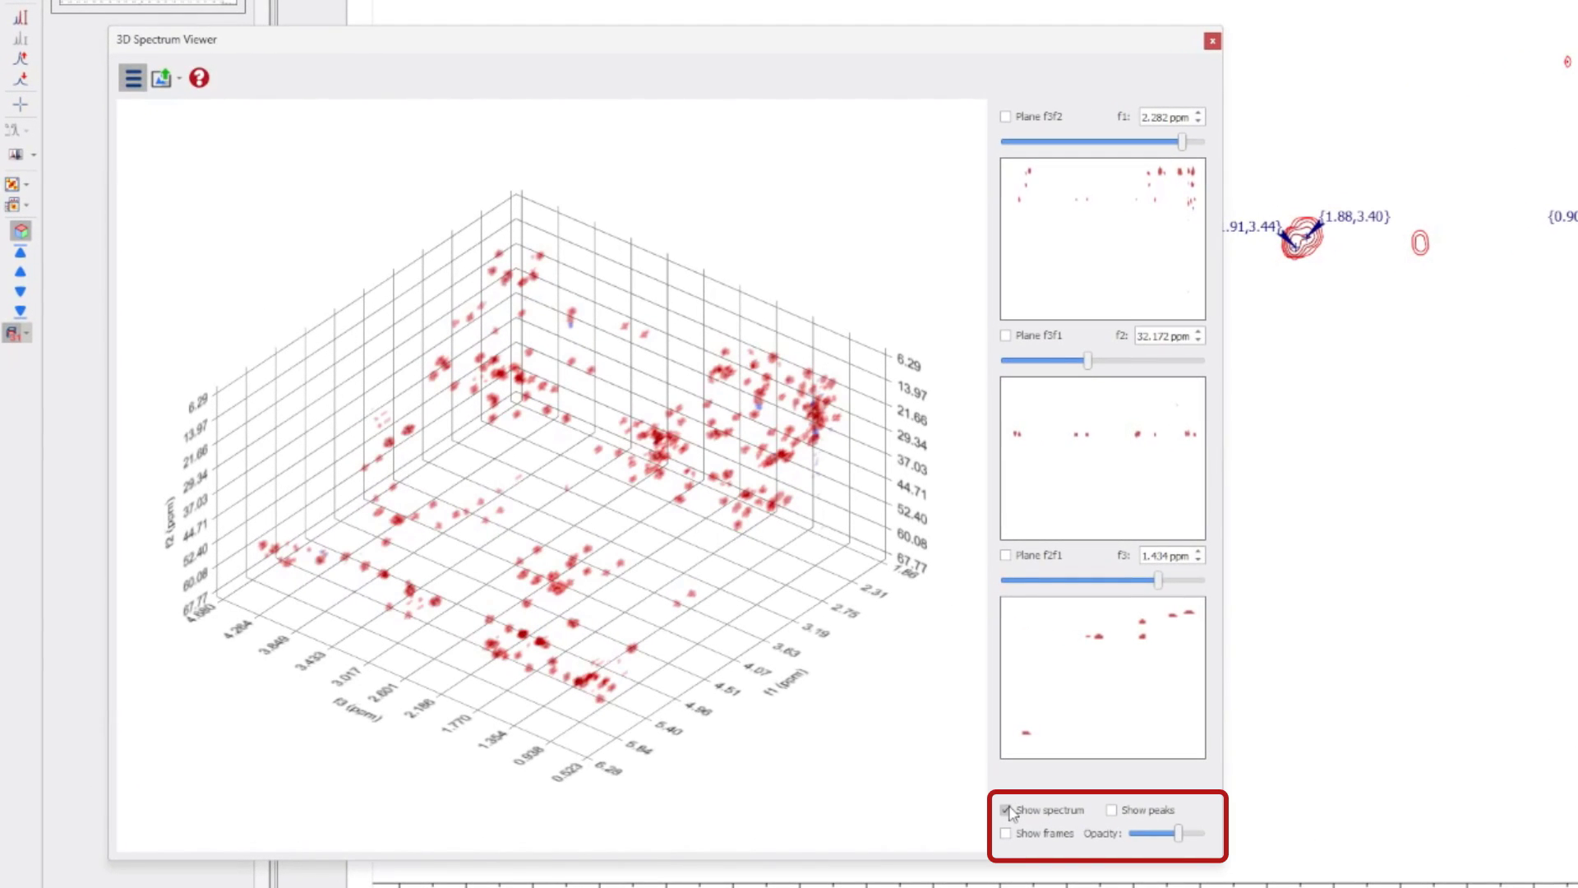
{"action": "left_click", "coordinate": [839, 600]}
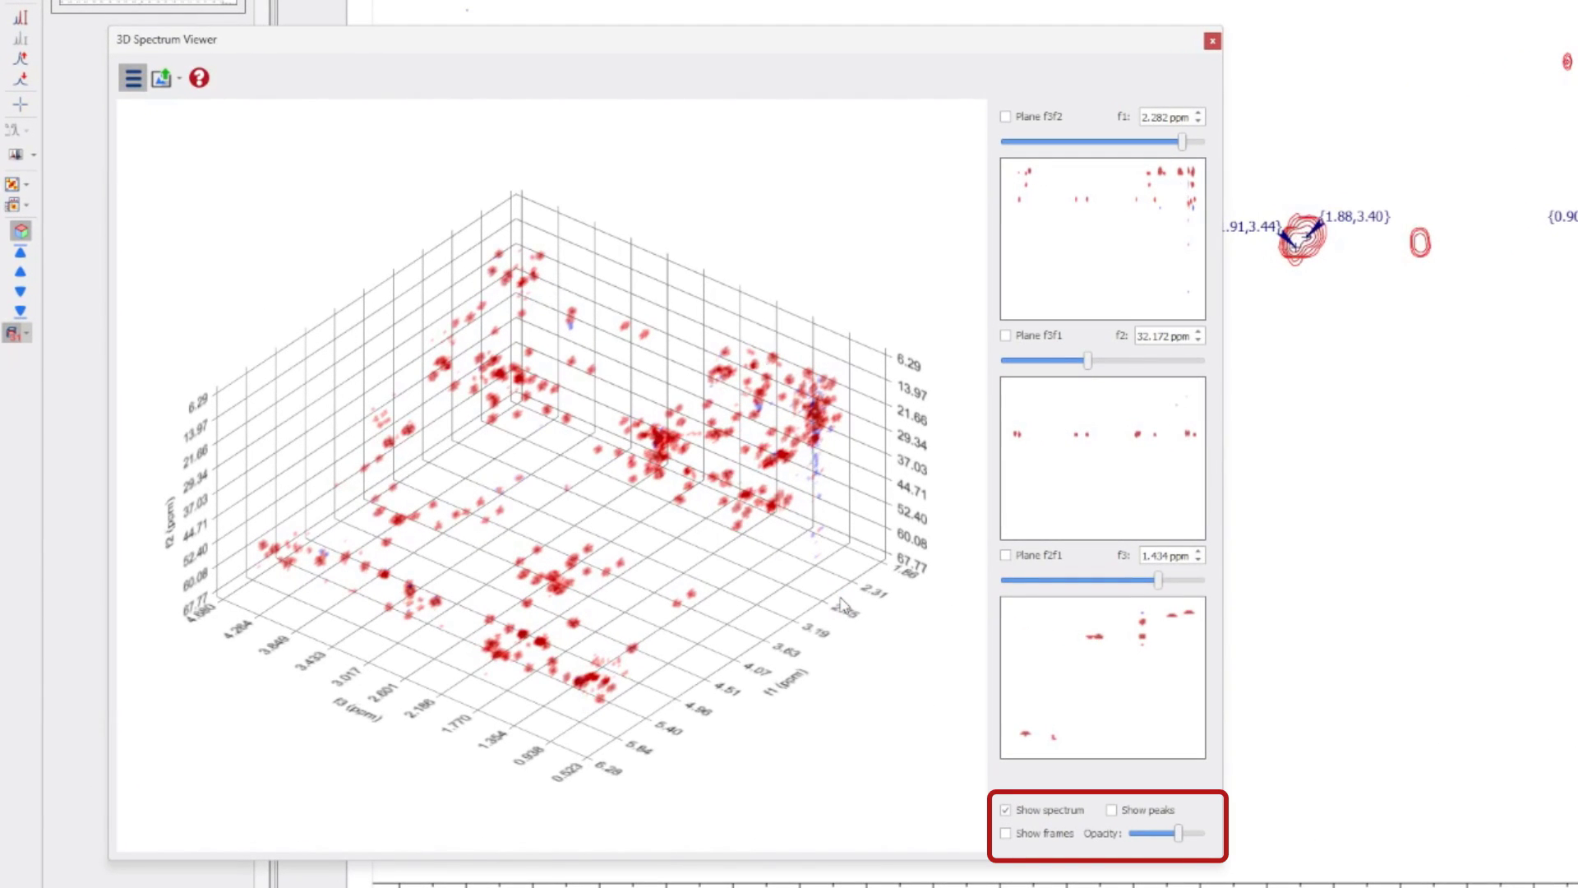
Make the spectrum points more transparent, show picked peaks as dark spheres, and rotate side-on
{"action": "mouse_move", "coordinate": [1179, 833]}
{"action": "left_mouse_down"}
{"action": "mouse_move", "coordinate": [1135, 835]}
{"action": "mouse_move", "coordinate": [1177, 833]}
{"action": "left_mouse_up"}
{"action": "left_click", "coordinate": [1112, 810]}
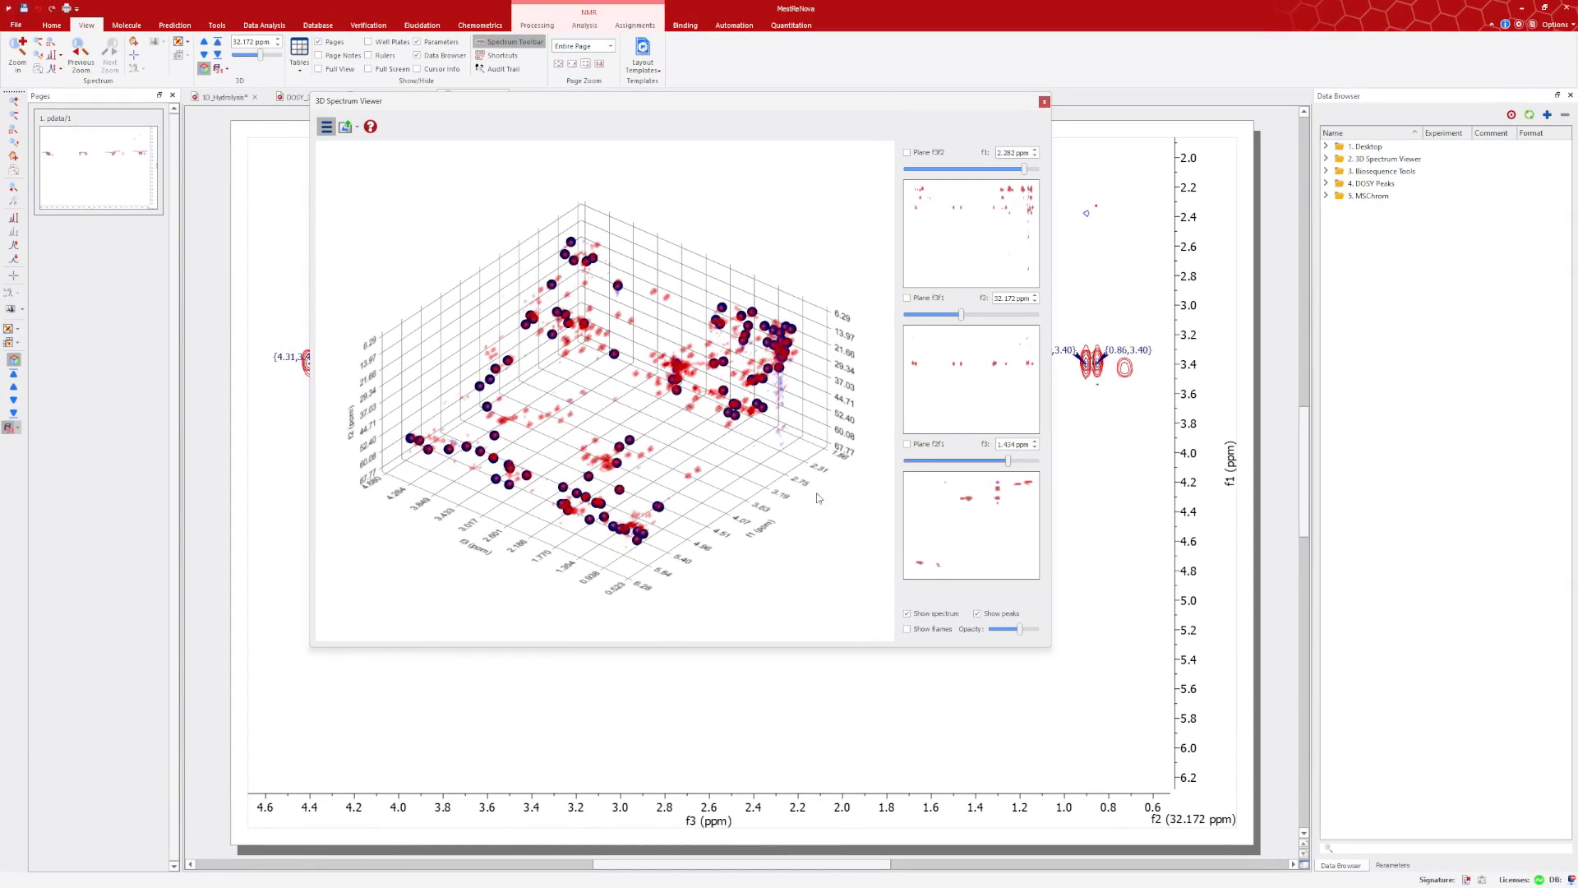
{"action": "mouse_move", "coordinate": [818, 497]}
{"action": "left_mouse_down"}
{"action": "mouse_move", "coordinate": [681, 440]}
{"action": "mouse_move", "coordinate": [805, 507]}
{"action": "left_mouse_up"}
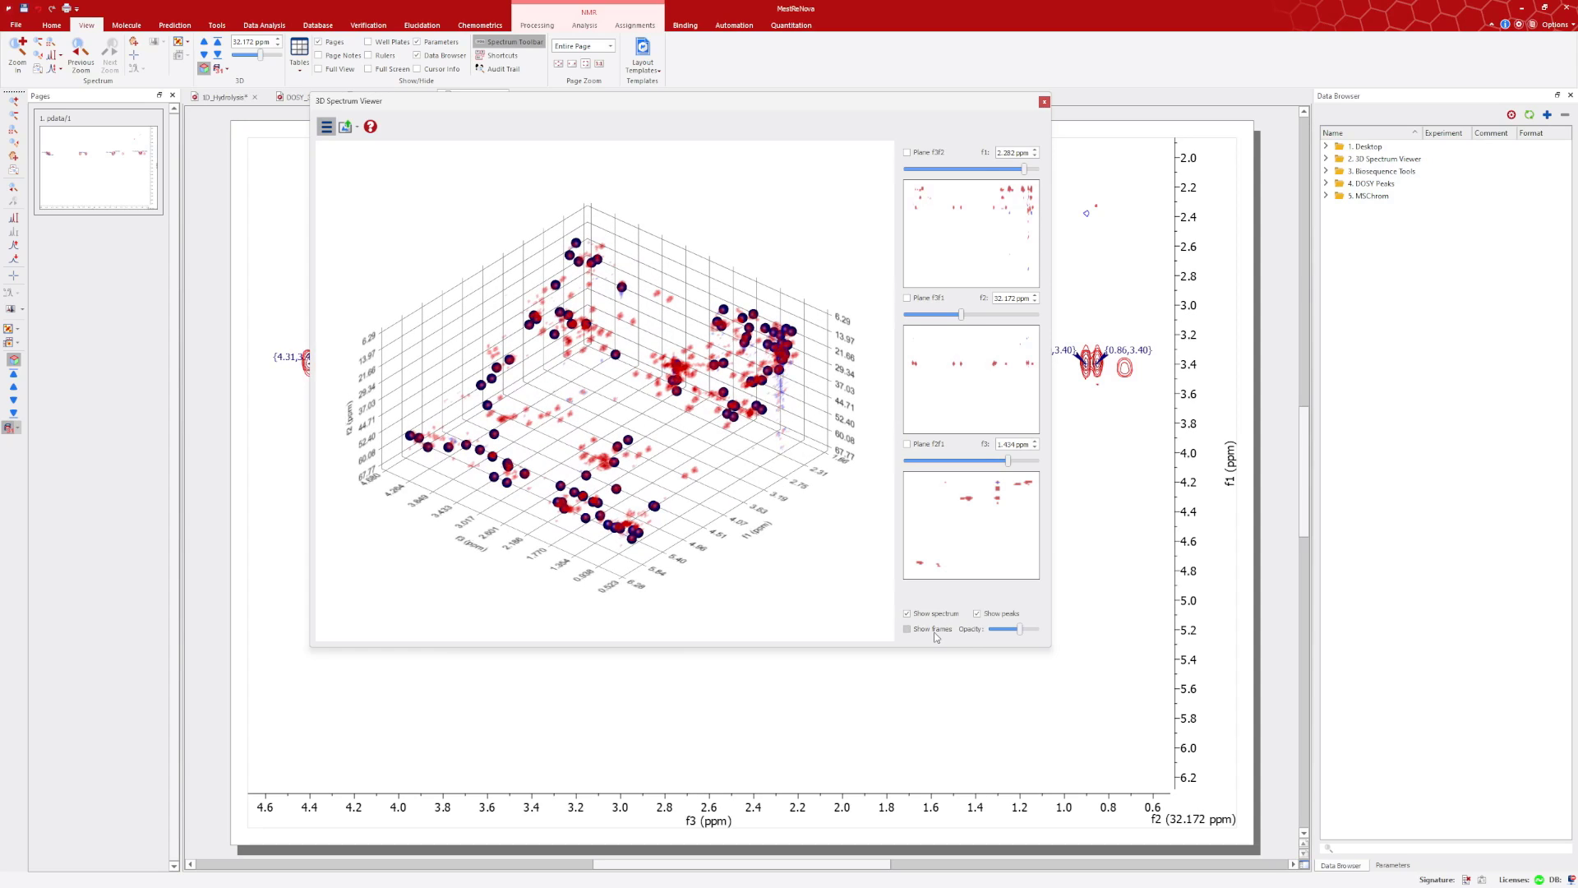
Show plane frames and move the planes to f3 2.036, f2 45.115 and f1 3.770 ppm
{"action": "left_click", "coordinate": [907, 629]}
{"action": "left_click_drag", "start_coordinate": [1011, 467], "coordinate": [989, 462]}
{"action": "mouse_move", "coordinate": [961, 315]}
{"action": "left_mouse_down"}
{"action": "mouse_move", "coordinate": [992, 320]}
{"action": "mouse_move", "coordinate": [968, 316]}
{"action": "left_mouse_up"}
{"action": "left_click_drag", "start_coordinate": [1024, 168], "coordinate": [981, 179]}
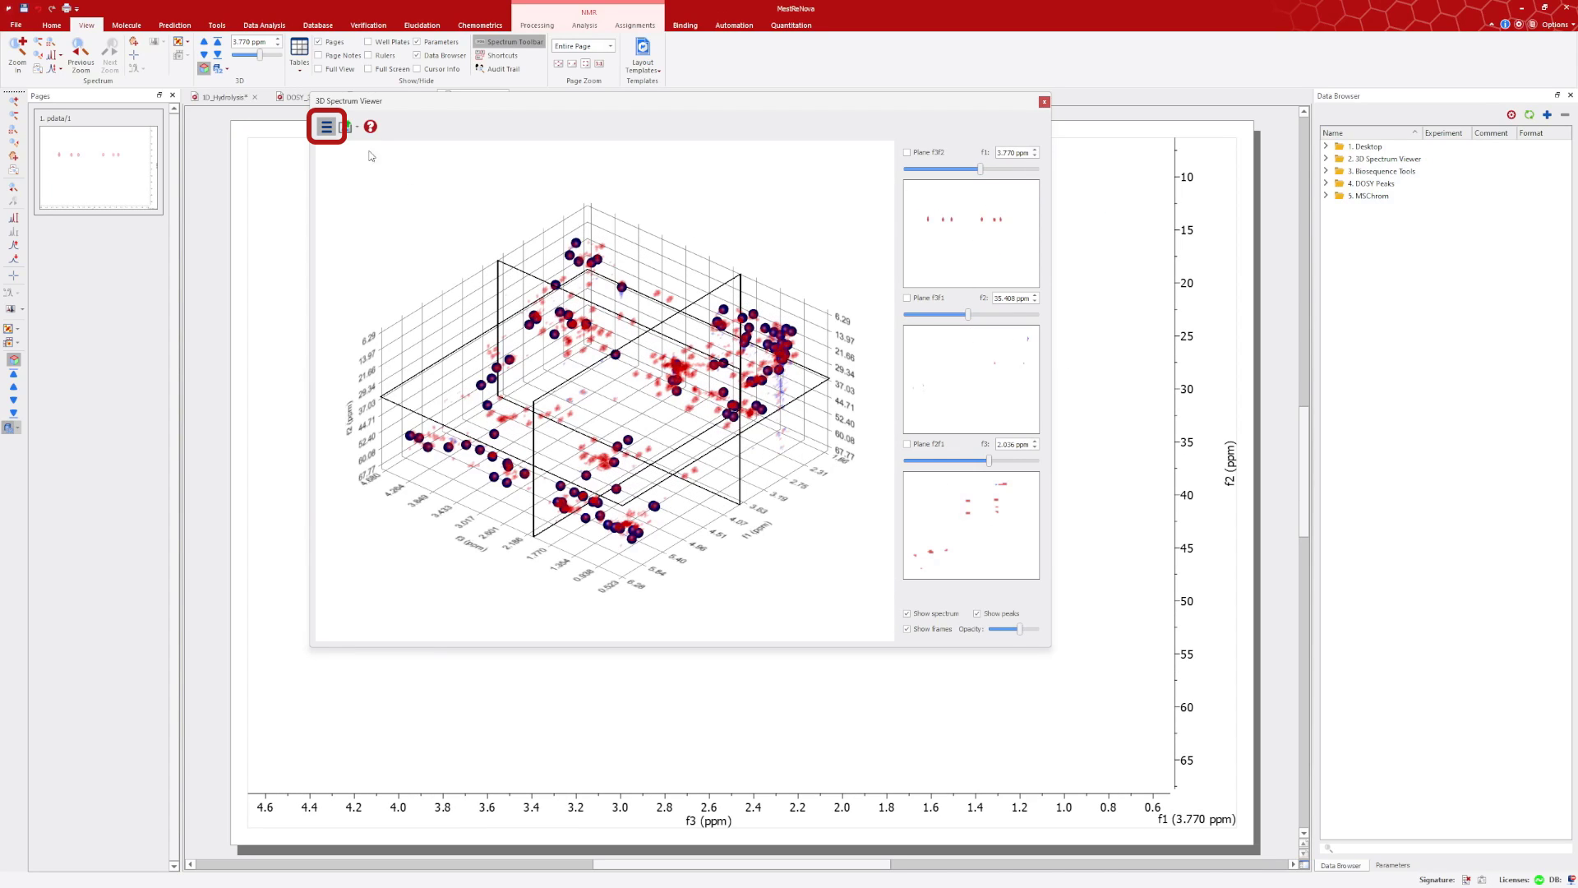
Hide the plane panels, enlarge the 3D viewer, and rotate the plot to a new orientation
{"action": "left_click", "coordinate": [326, 126]}
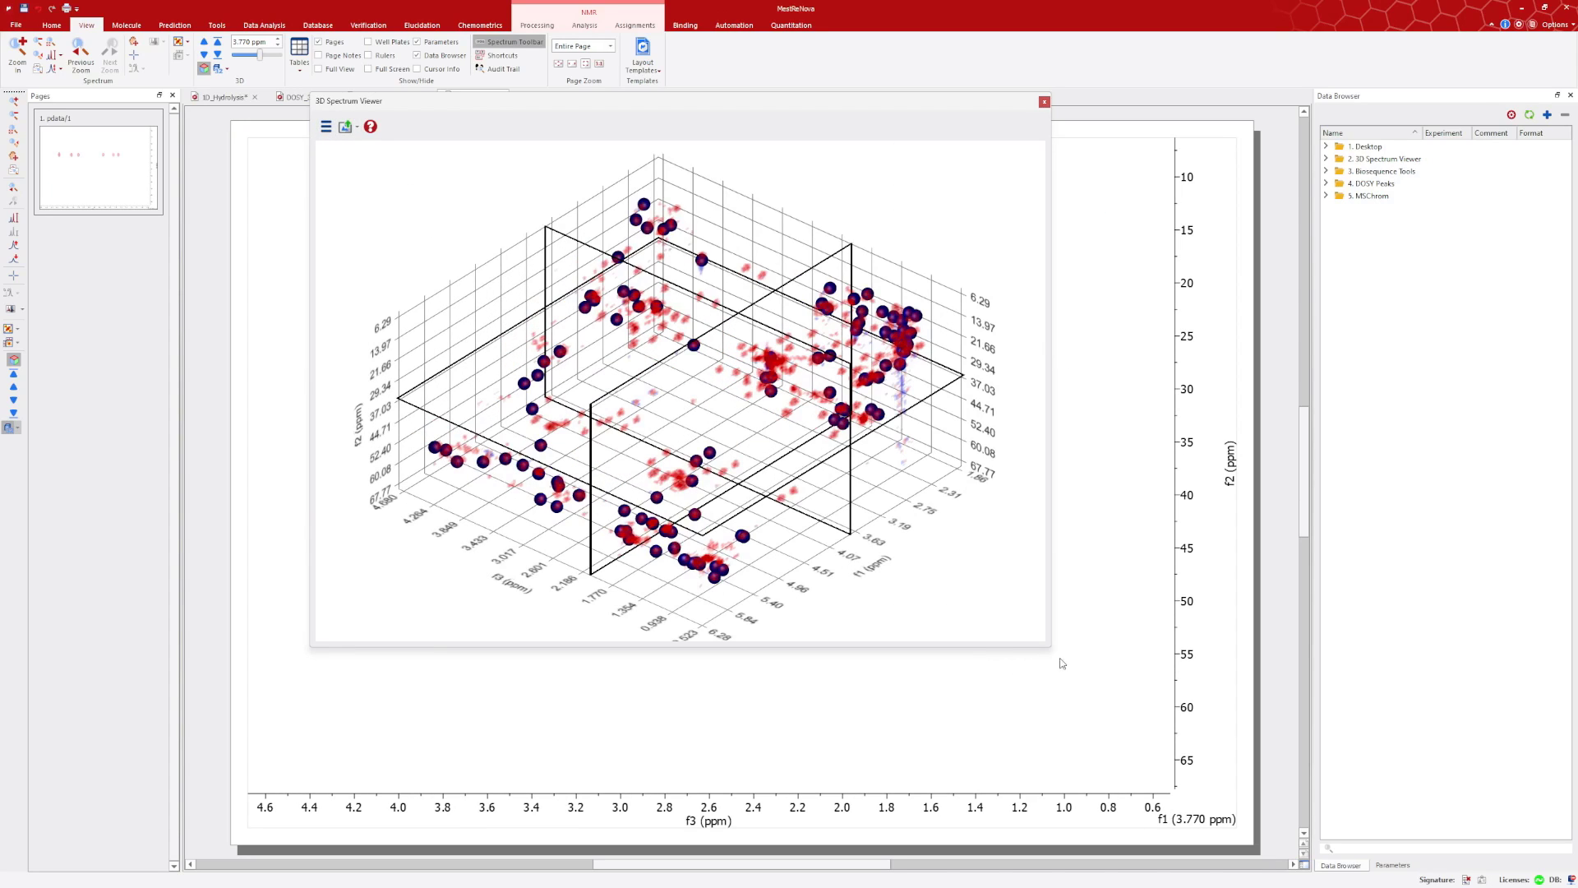
{"action": "left_click_drag", "start_coordinate": [1053, 648], "coordinate": [1279, 801]}
{"action": "left_click_drag", "start_coordinate": [717, 526], "coordinate": [957, 612]}
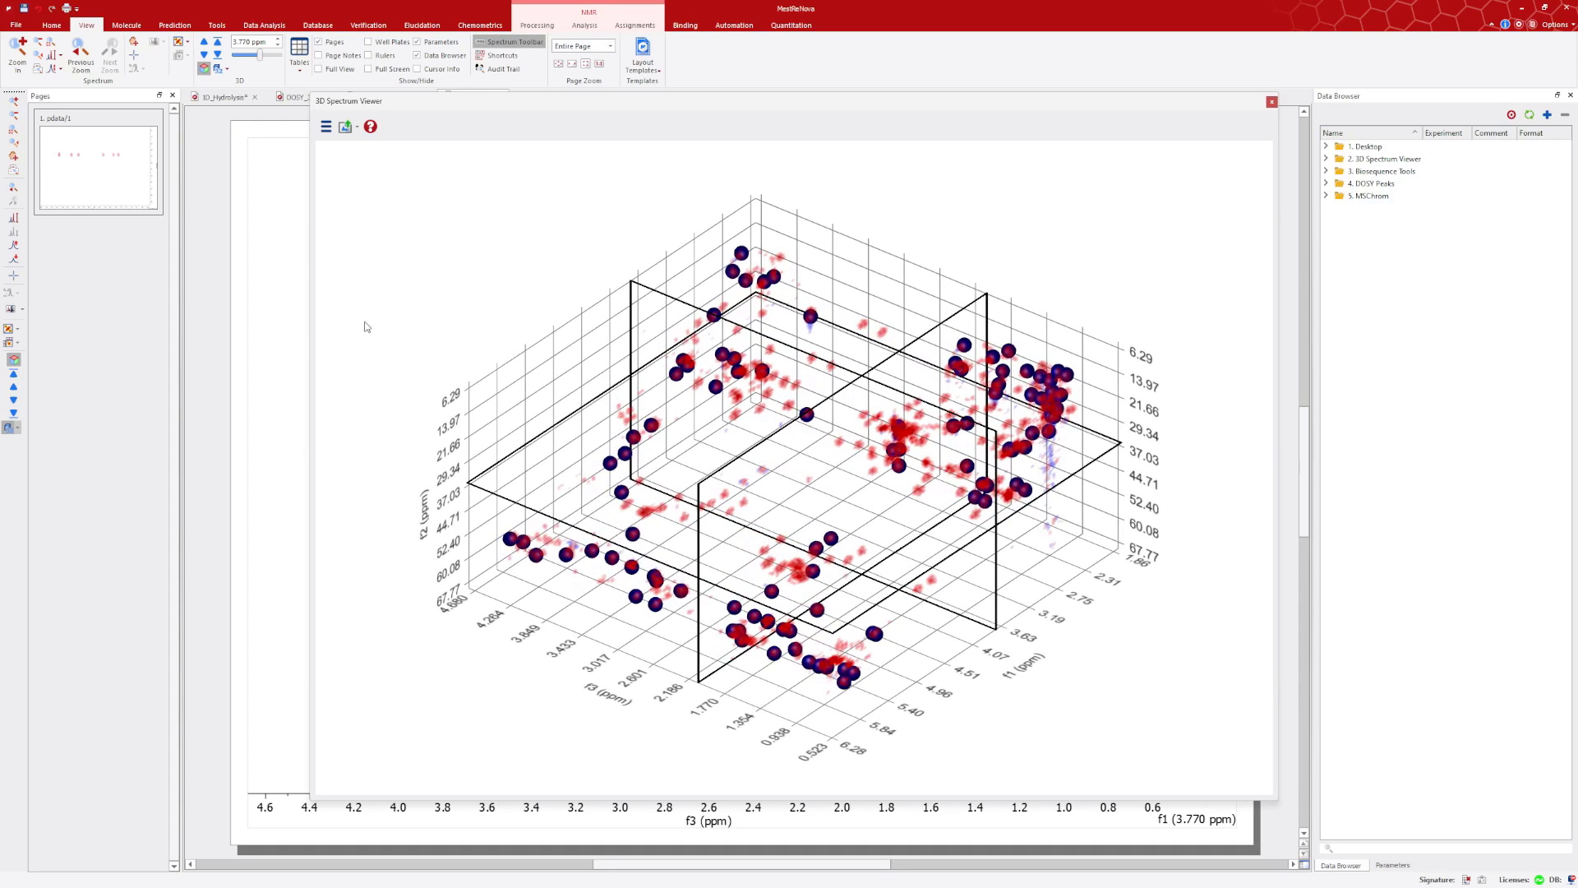
Export the 3D plot as the image Text1 on the Desktop and check it in Paint
{"action": "left_click", "coordinate": [346, 126]}
{"action": "left_click", "coordinate": [374, 149]}
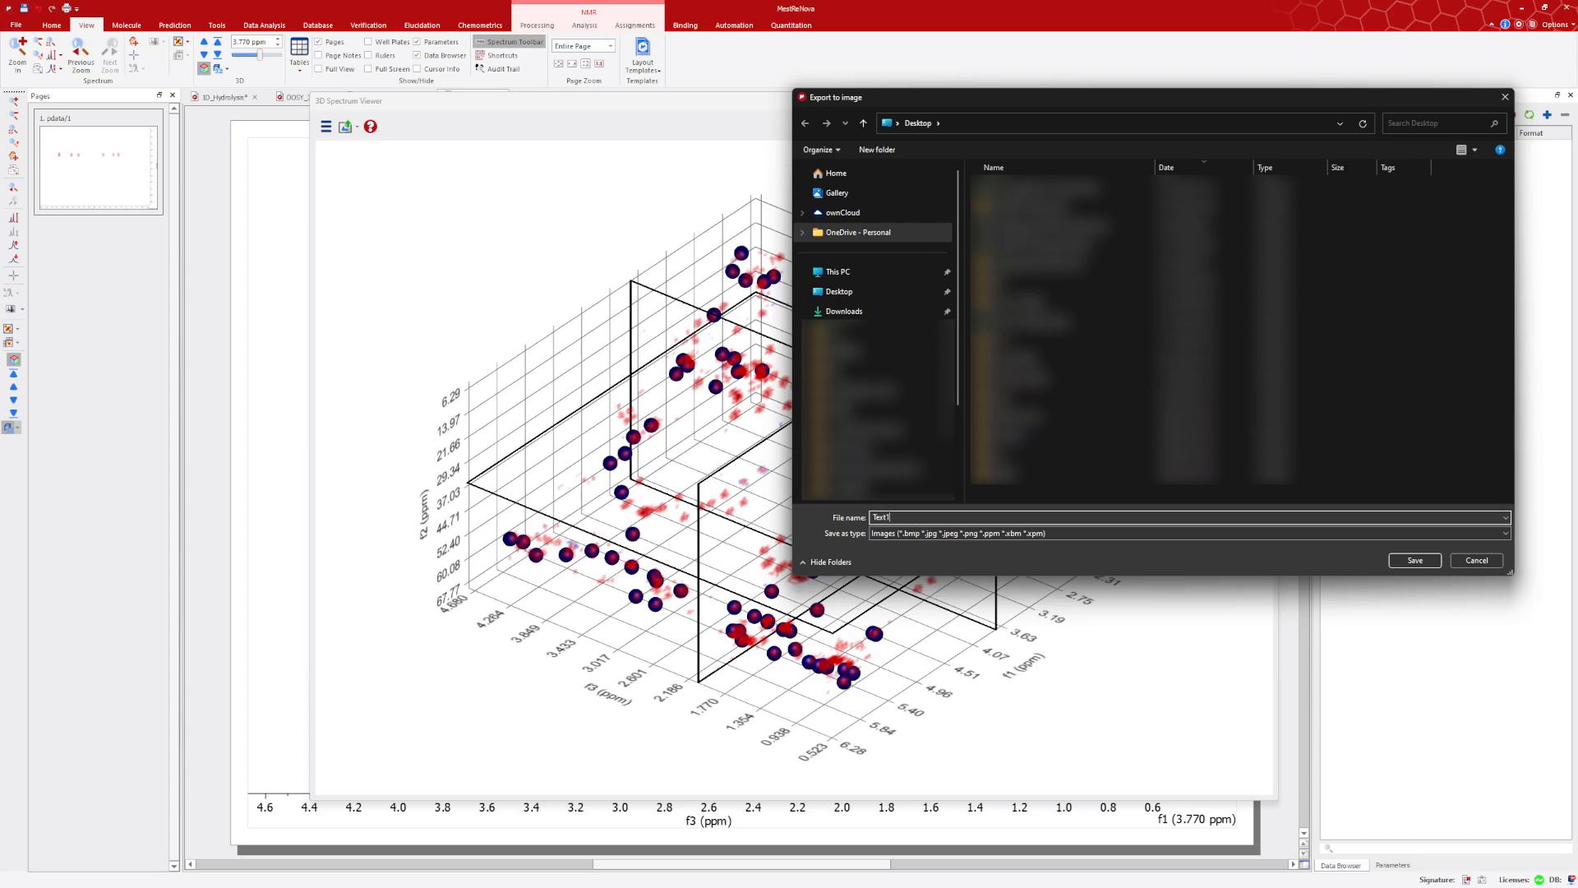
{"action": "left_click", "coordinate": [1415, 561]}
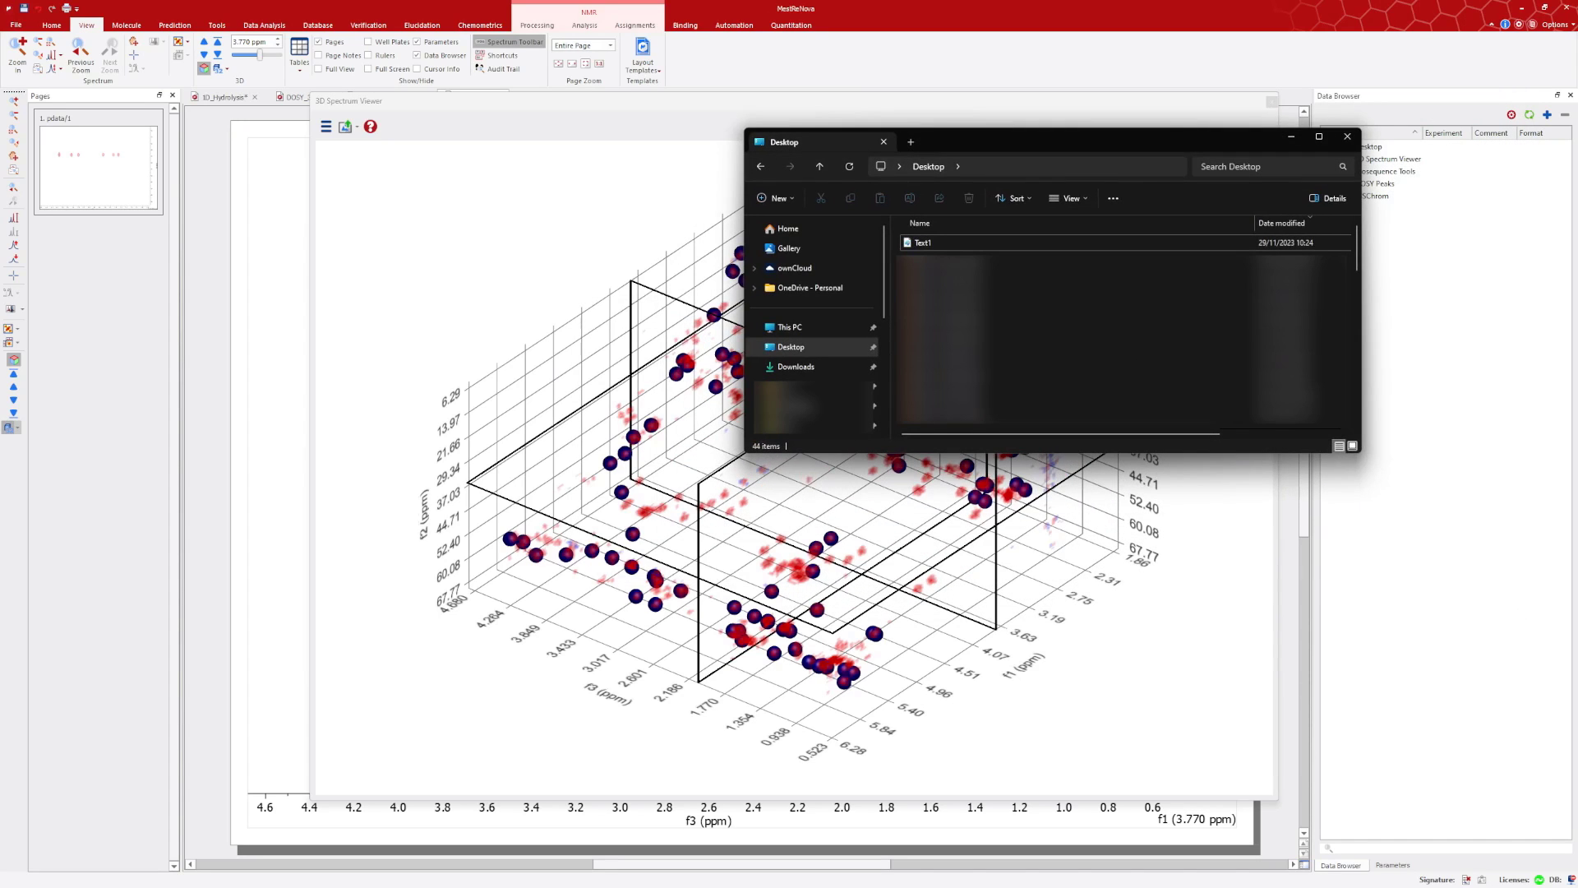
{"action": "double_click", "coordinate": [959, 242]}
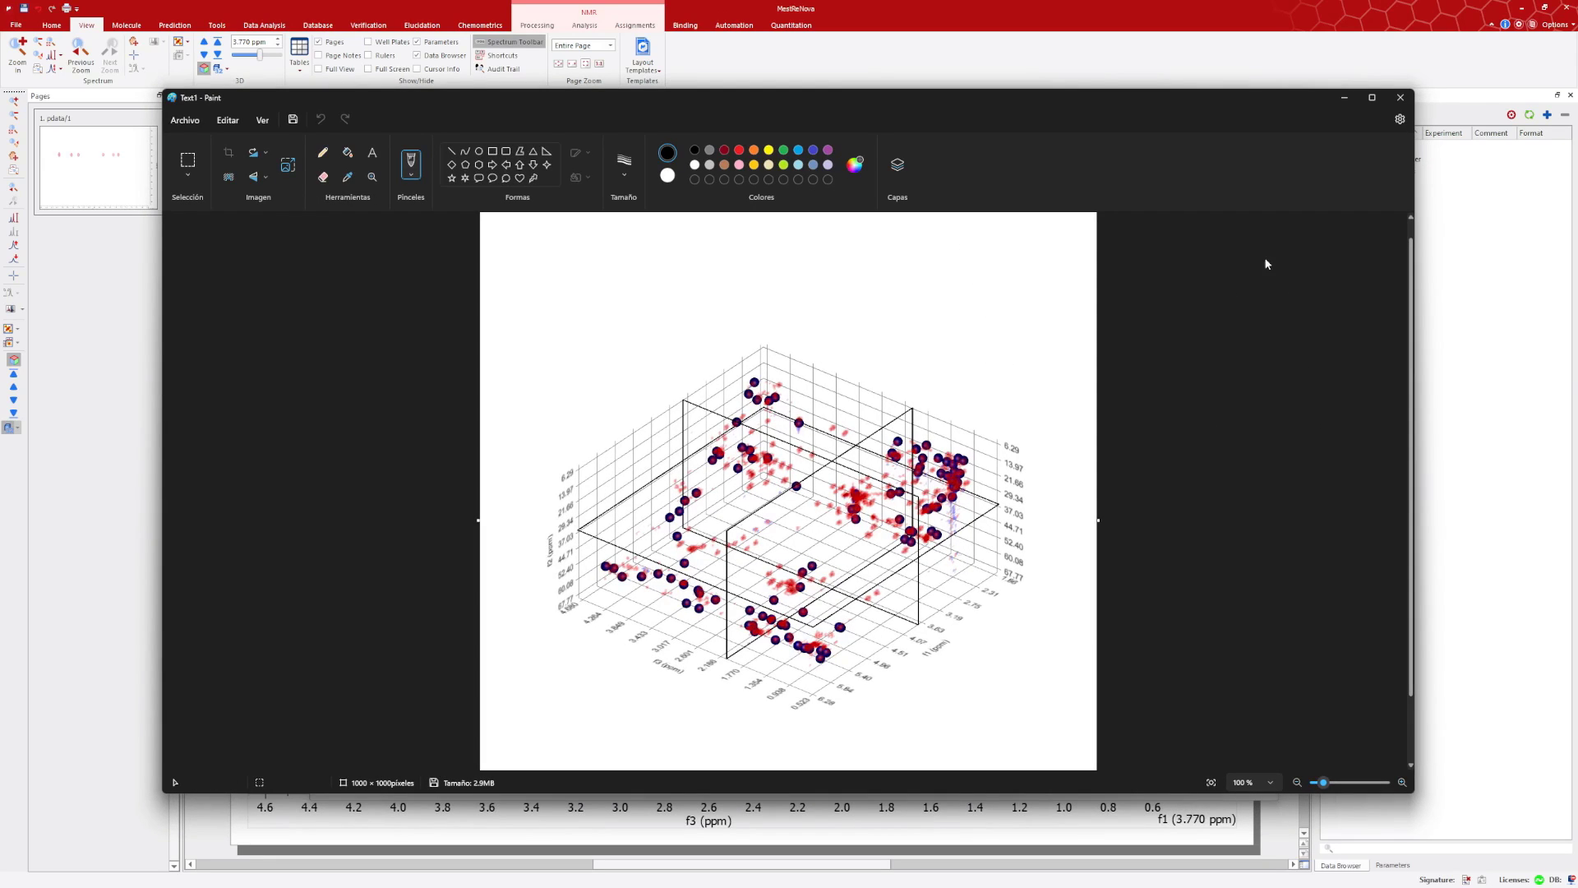
{"action": "left_click", "coordinate": [1400, 97]}
{"action": "left_click", "coordinate": [1349, 137]}
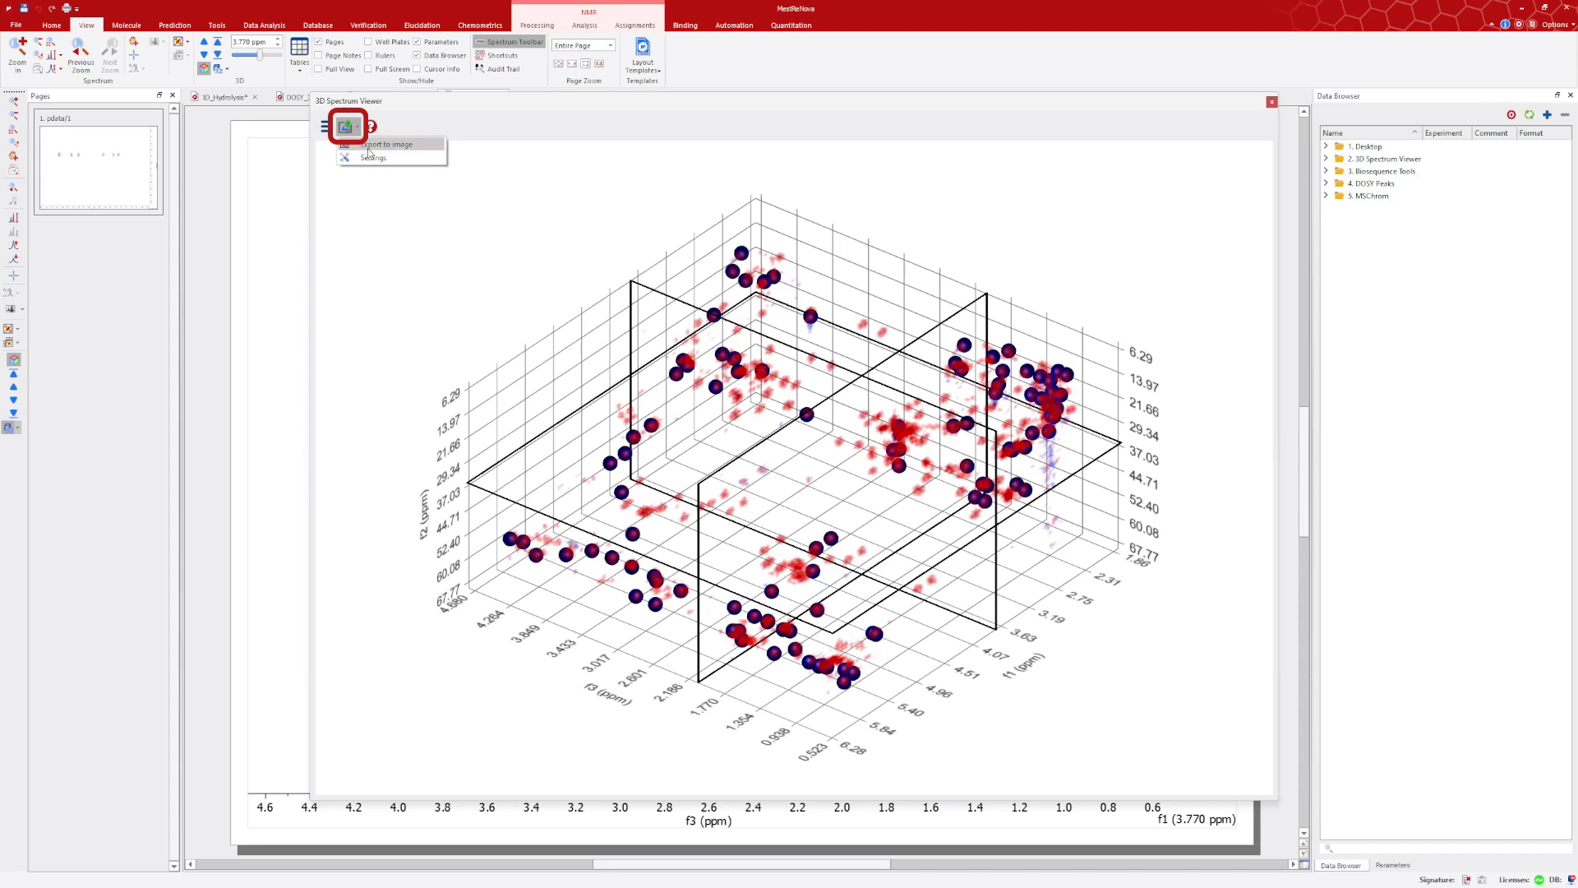
Confirm the image export settings unchanged, review the mouse-actions help, and rotate the plot flatter
{"action": "left_click", "coordinate": [372, 157]}
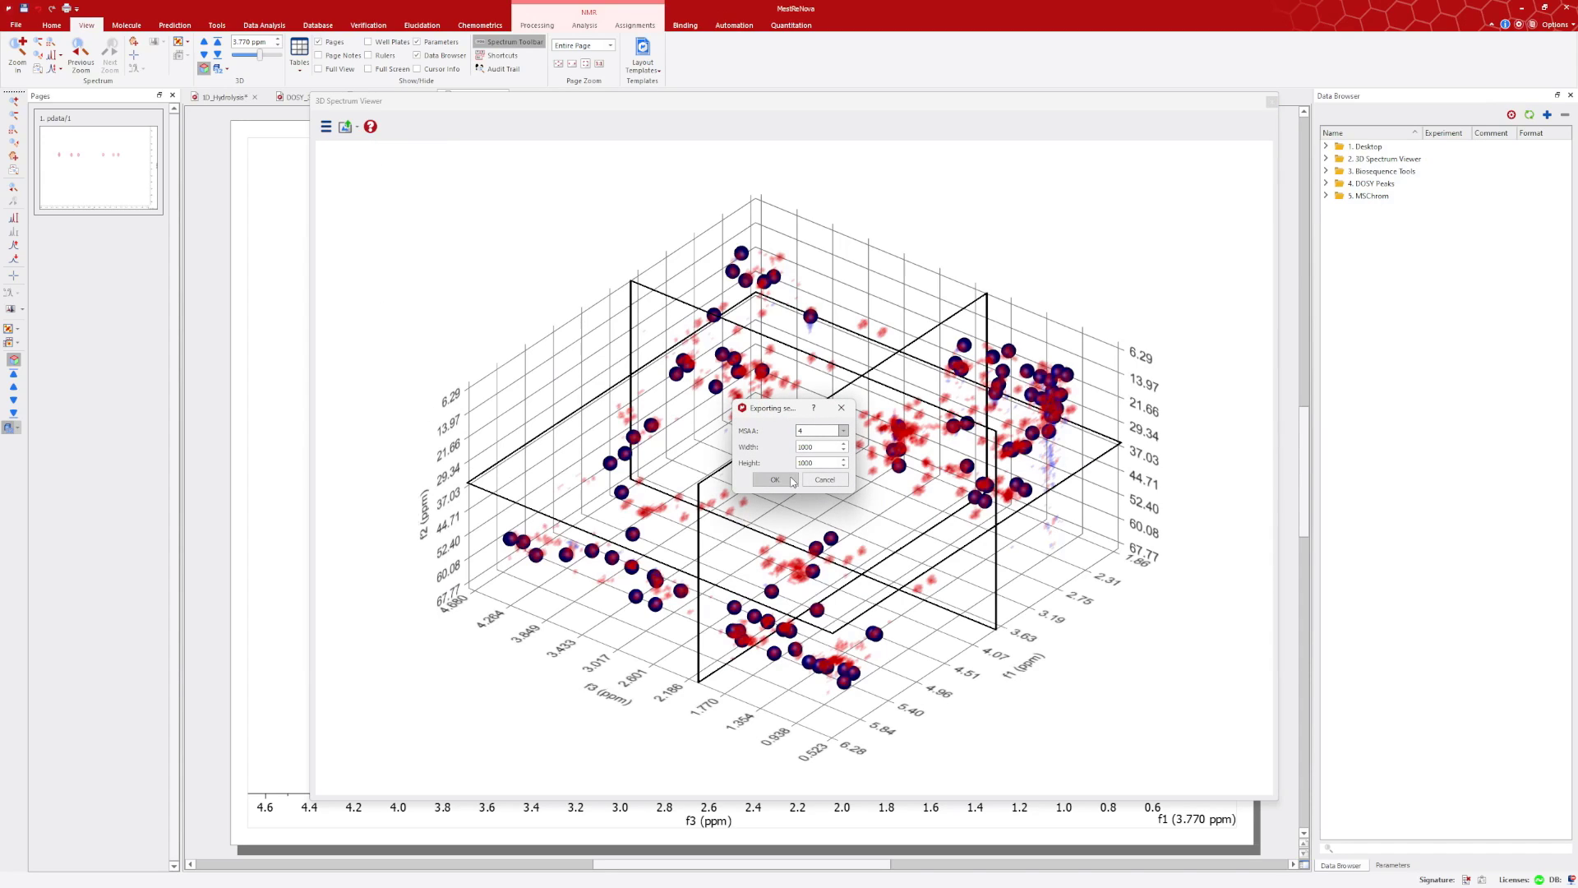
{"action": "left_click", "coordinate": [775, 480]}
{"action": "left_click", "coordinate": [371, 127]}
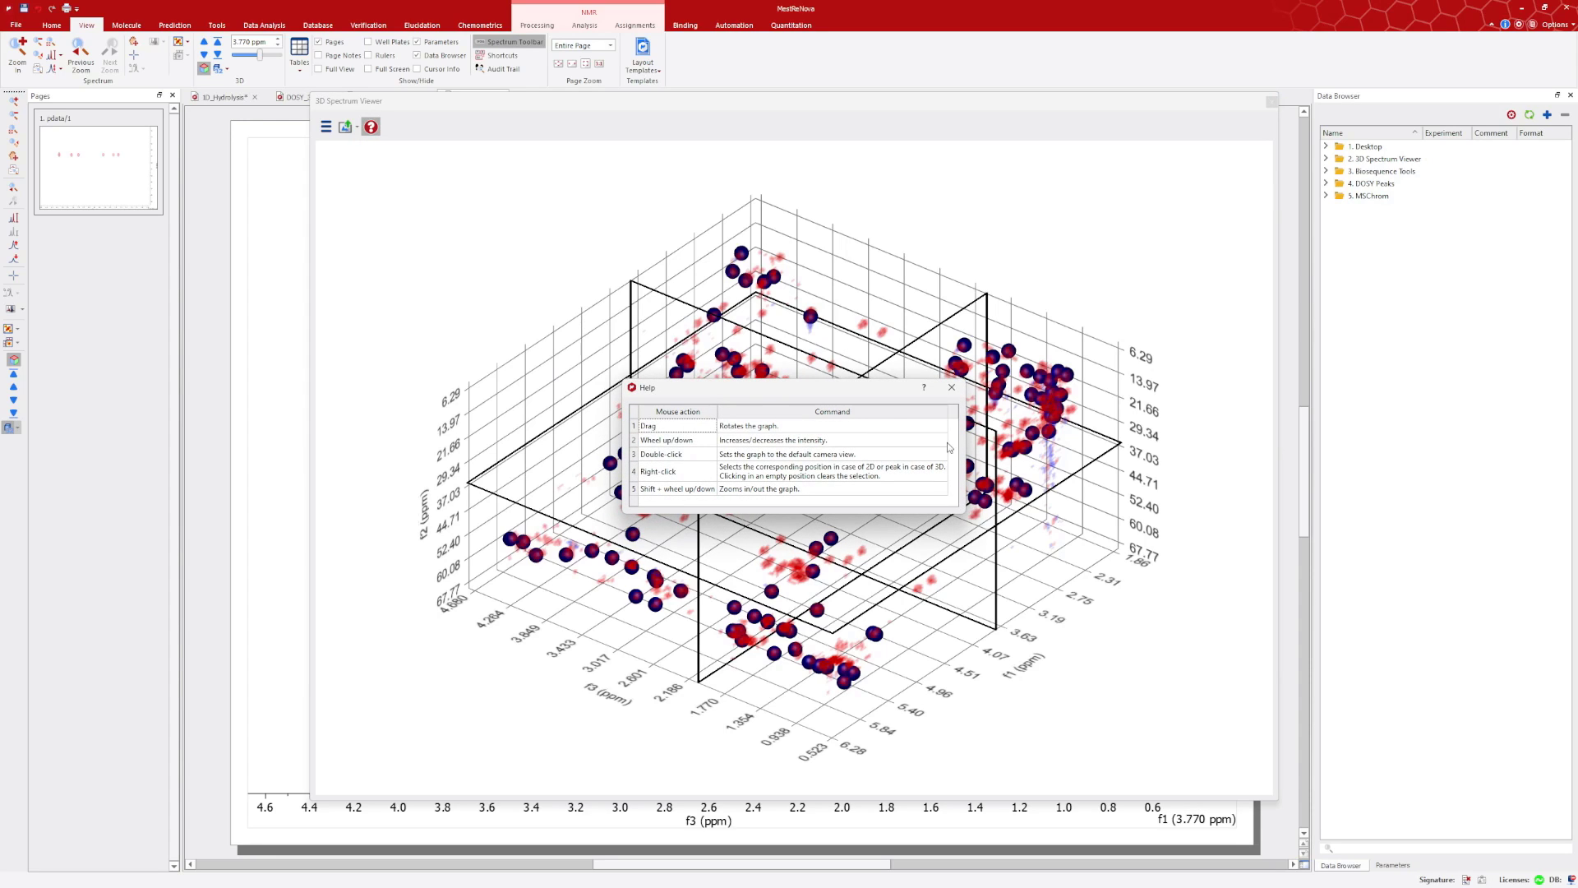
{"action": "left_click", "coordinate": [954, 388]}
{"action": "left_click_drag", "start_coordinate": [913, 411], "coordinate": [1198, 449]}
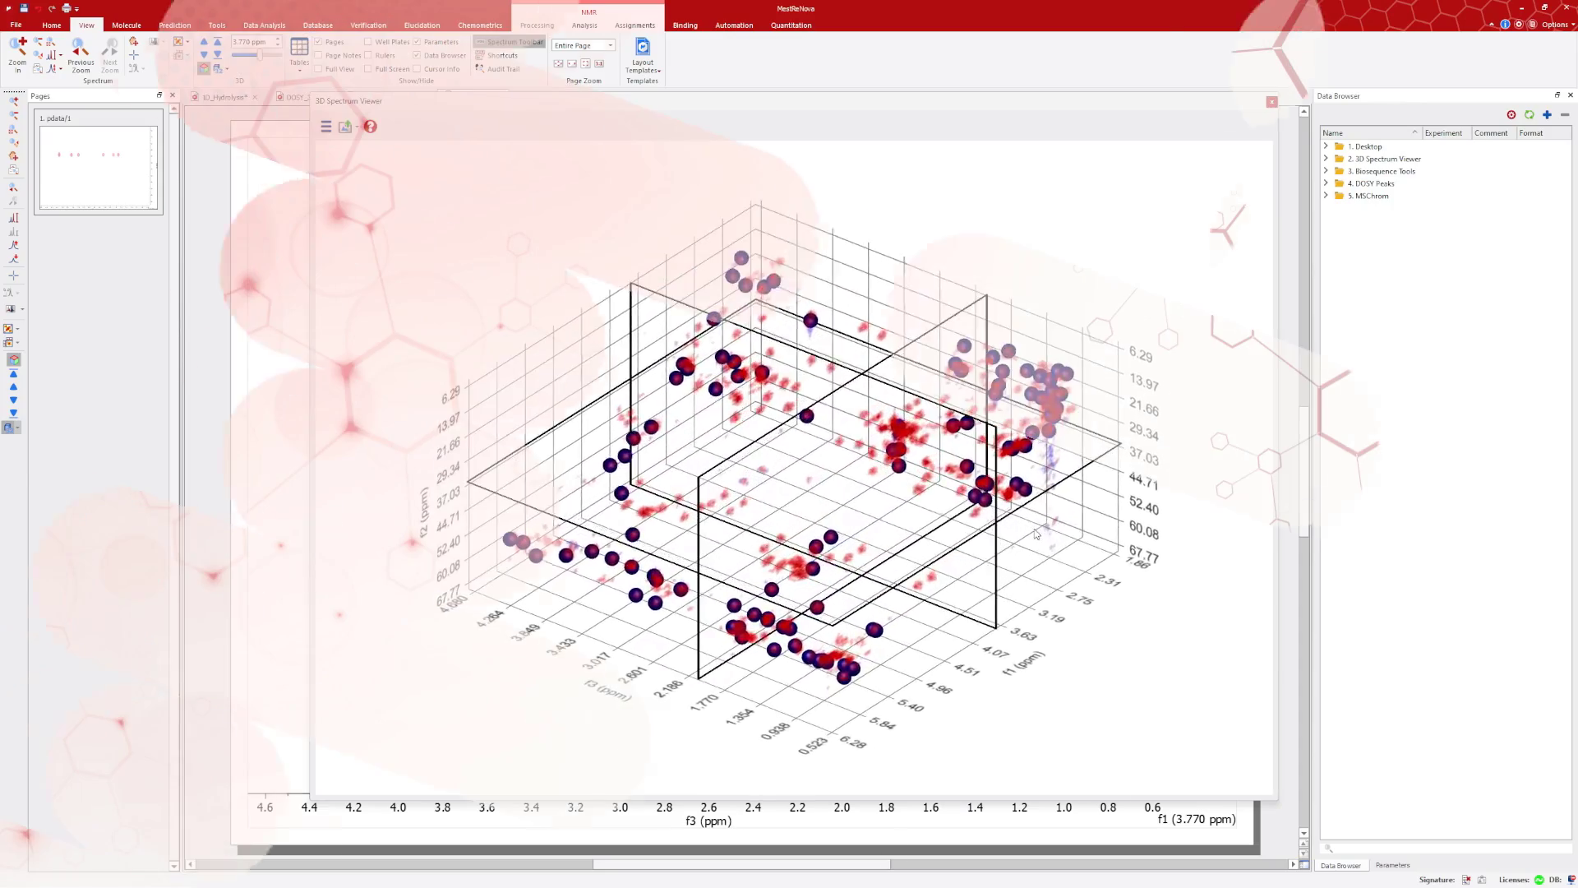